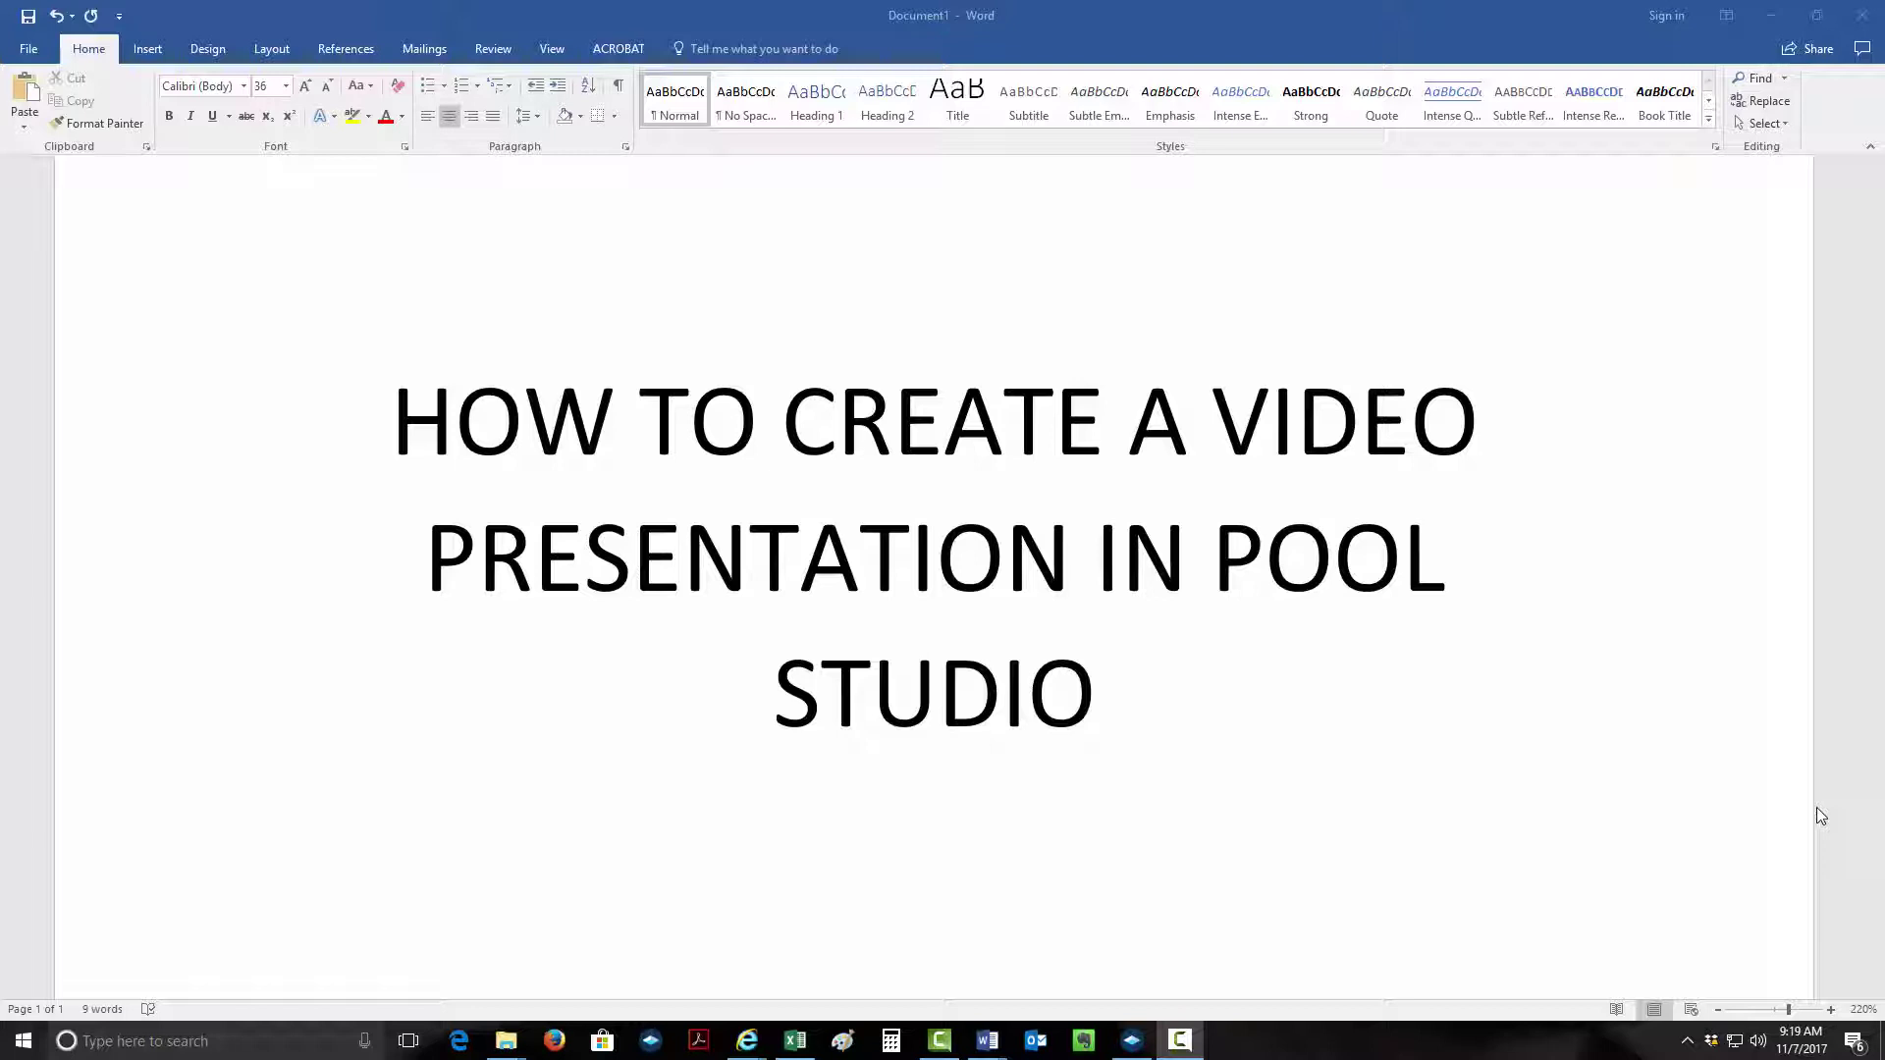
Step: Switch to Pool Studio and open Video Mode in the Create Presentation stage of the Demo File project
click(1132, 1040)
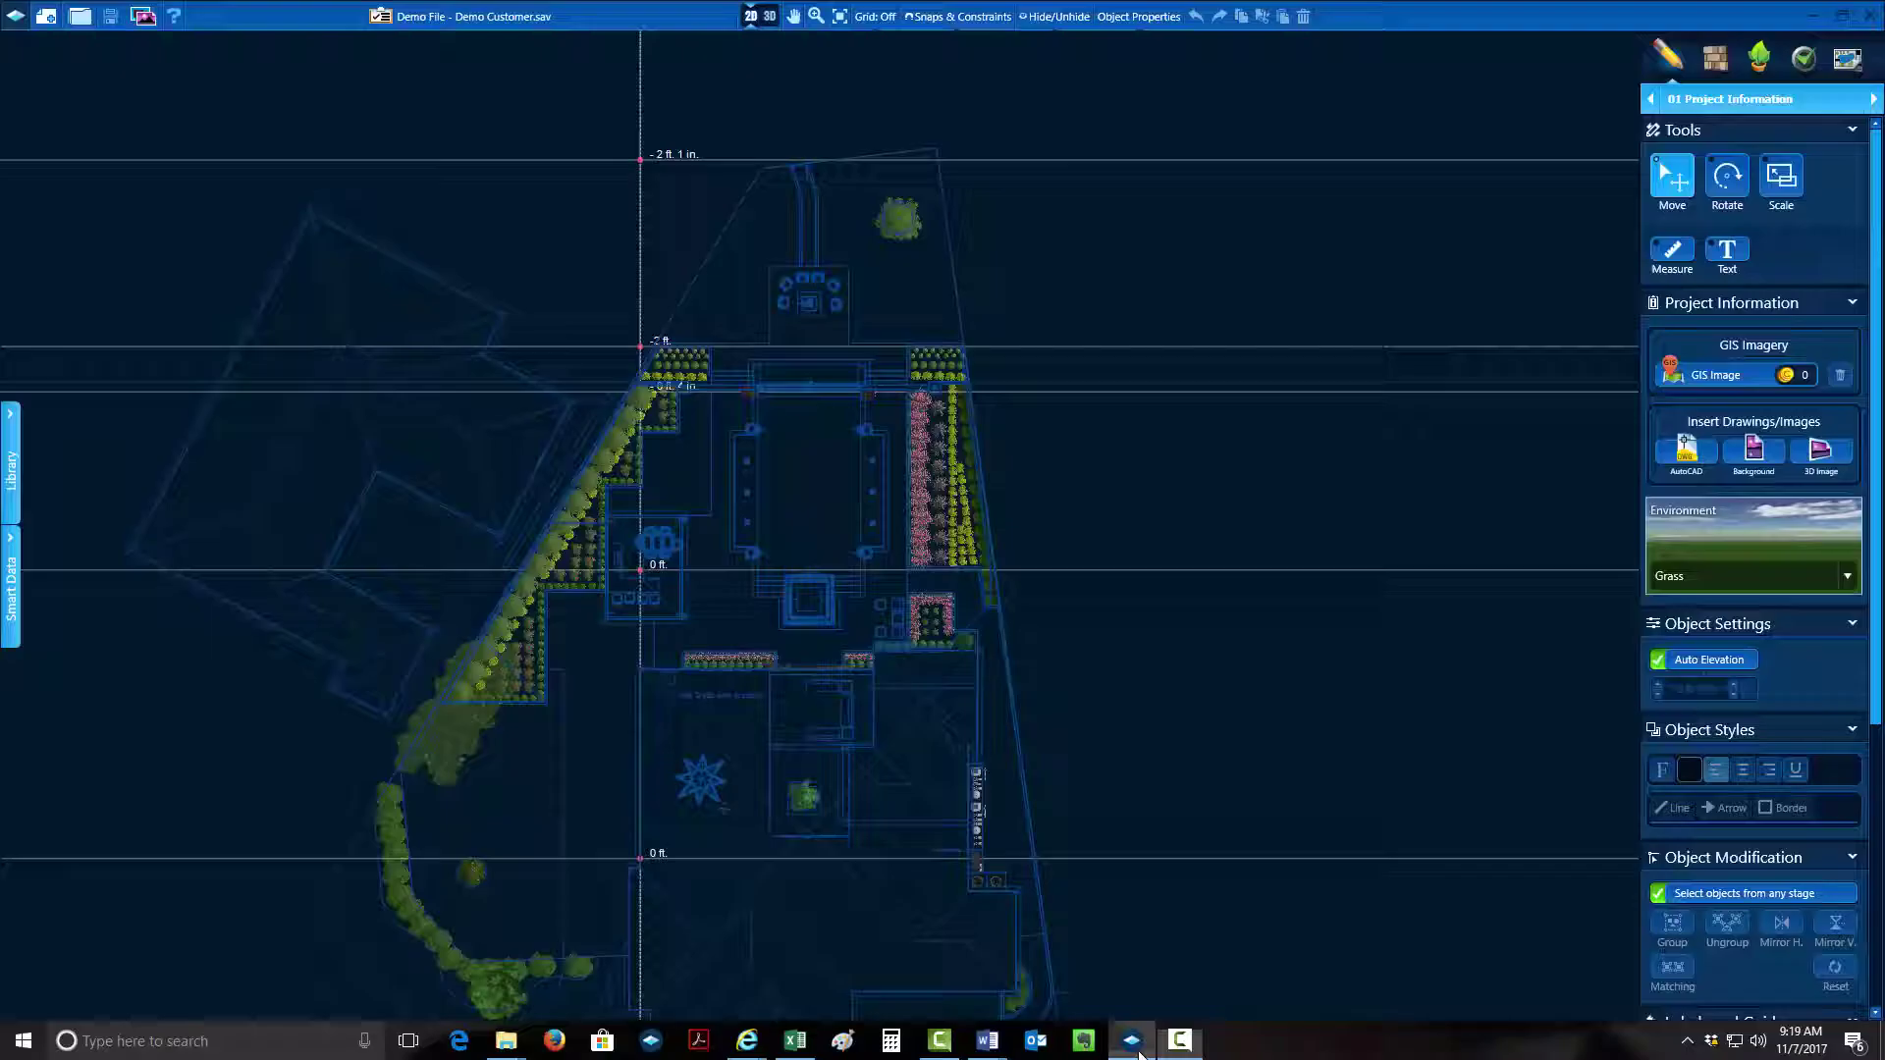
click(1803, 62)
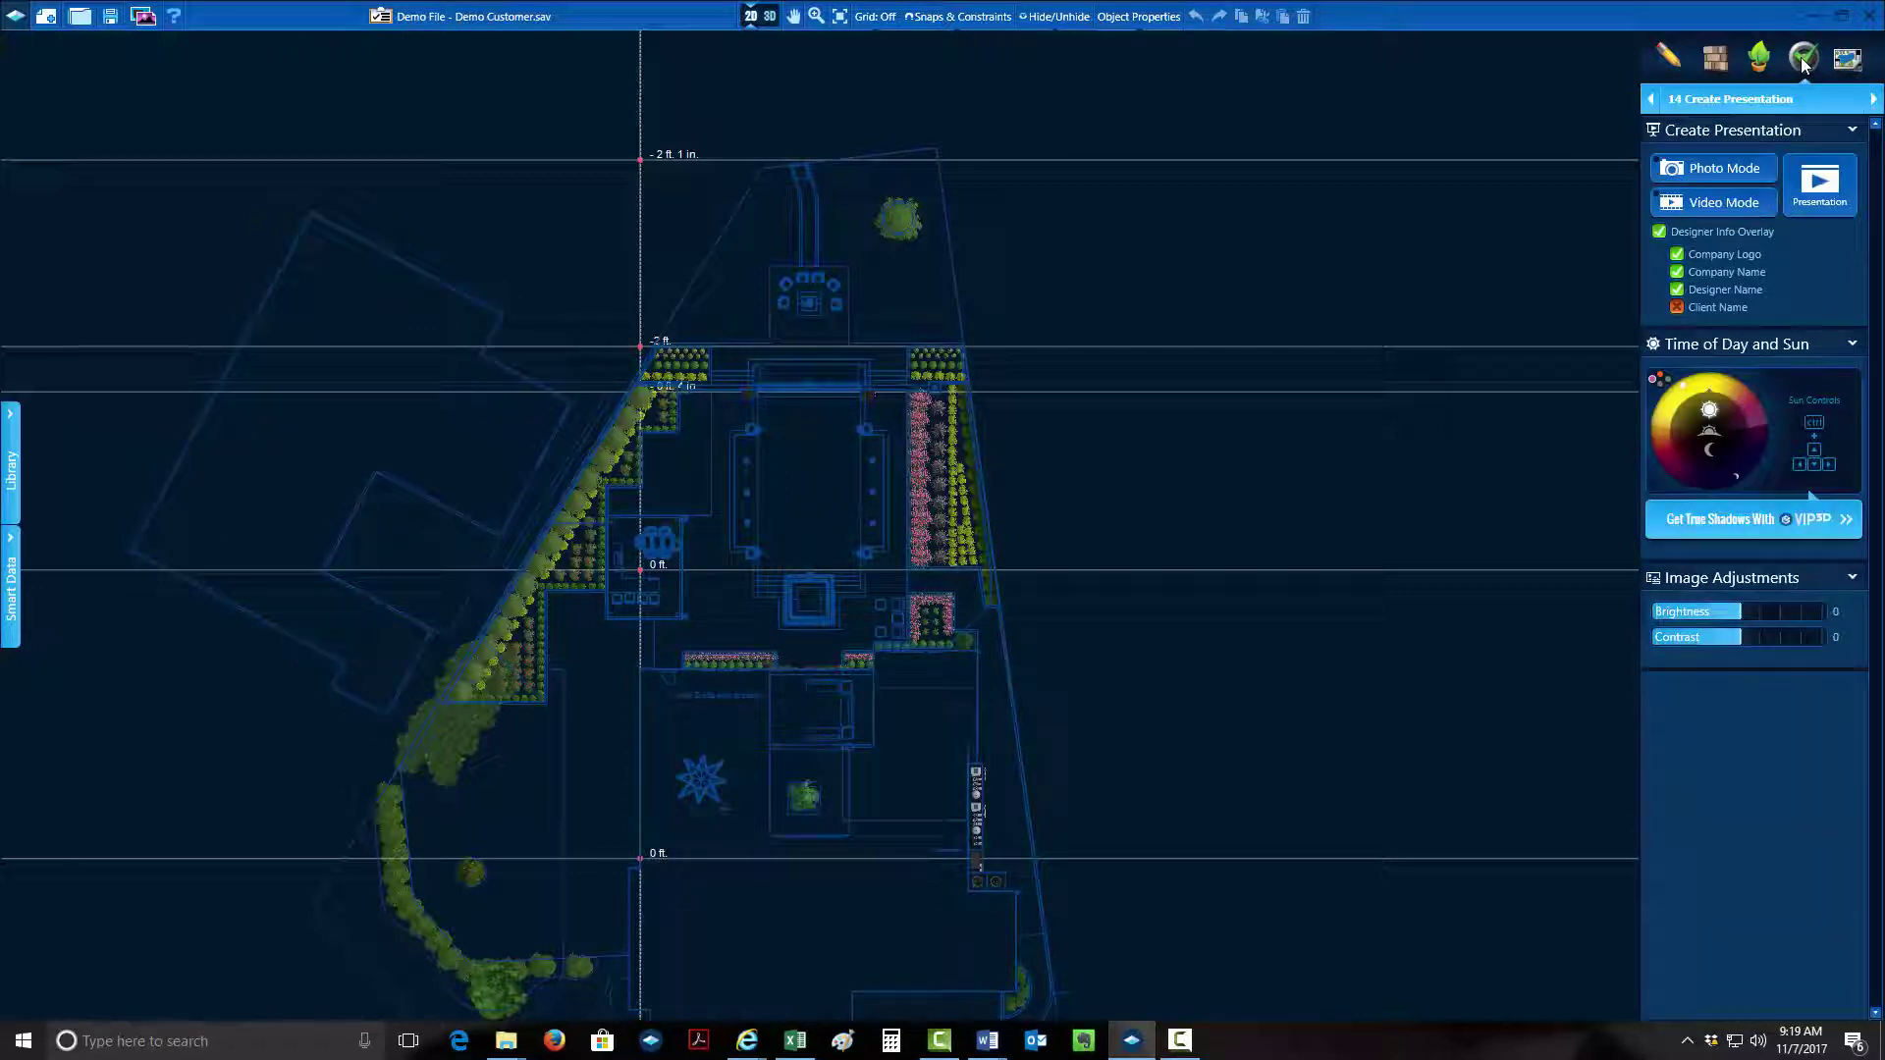
click(1720, 203)
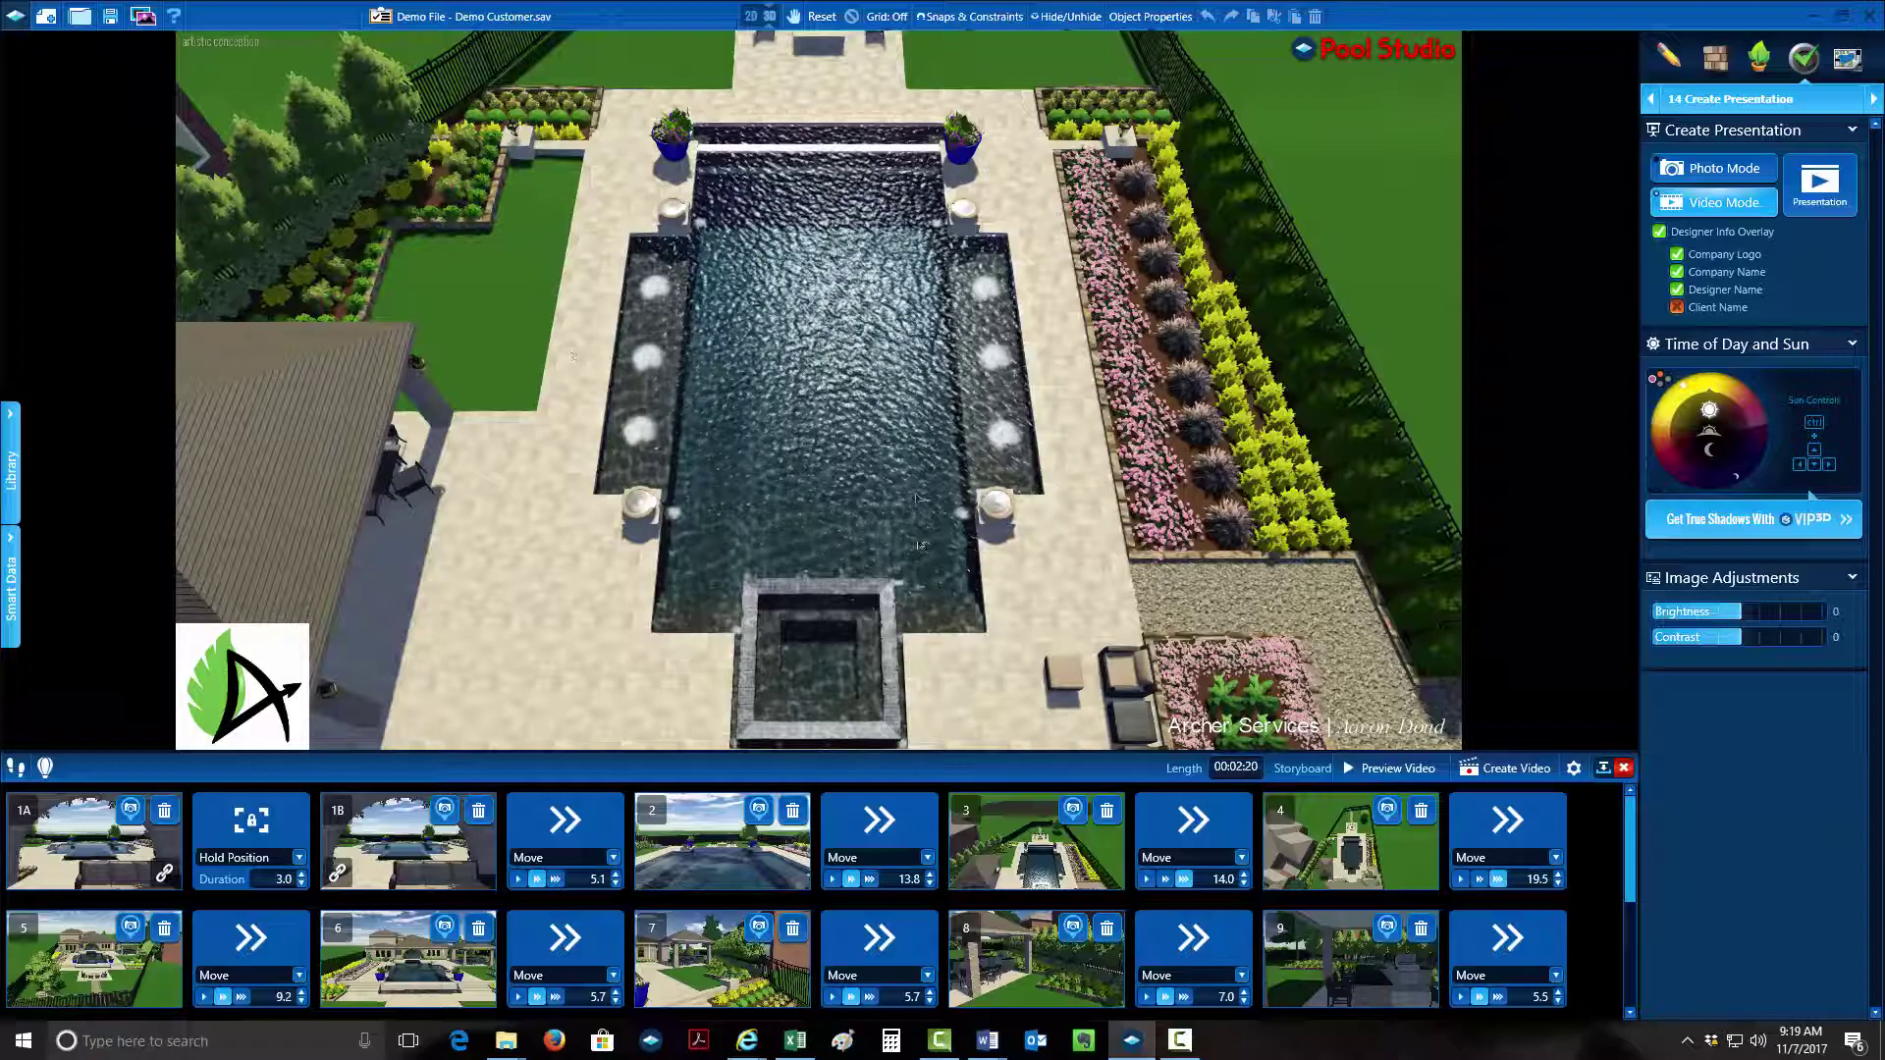
drag(916, 499, 839, 308)
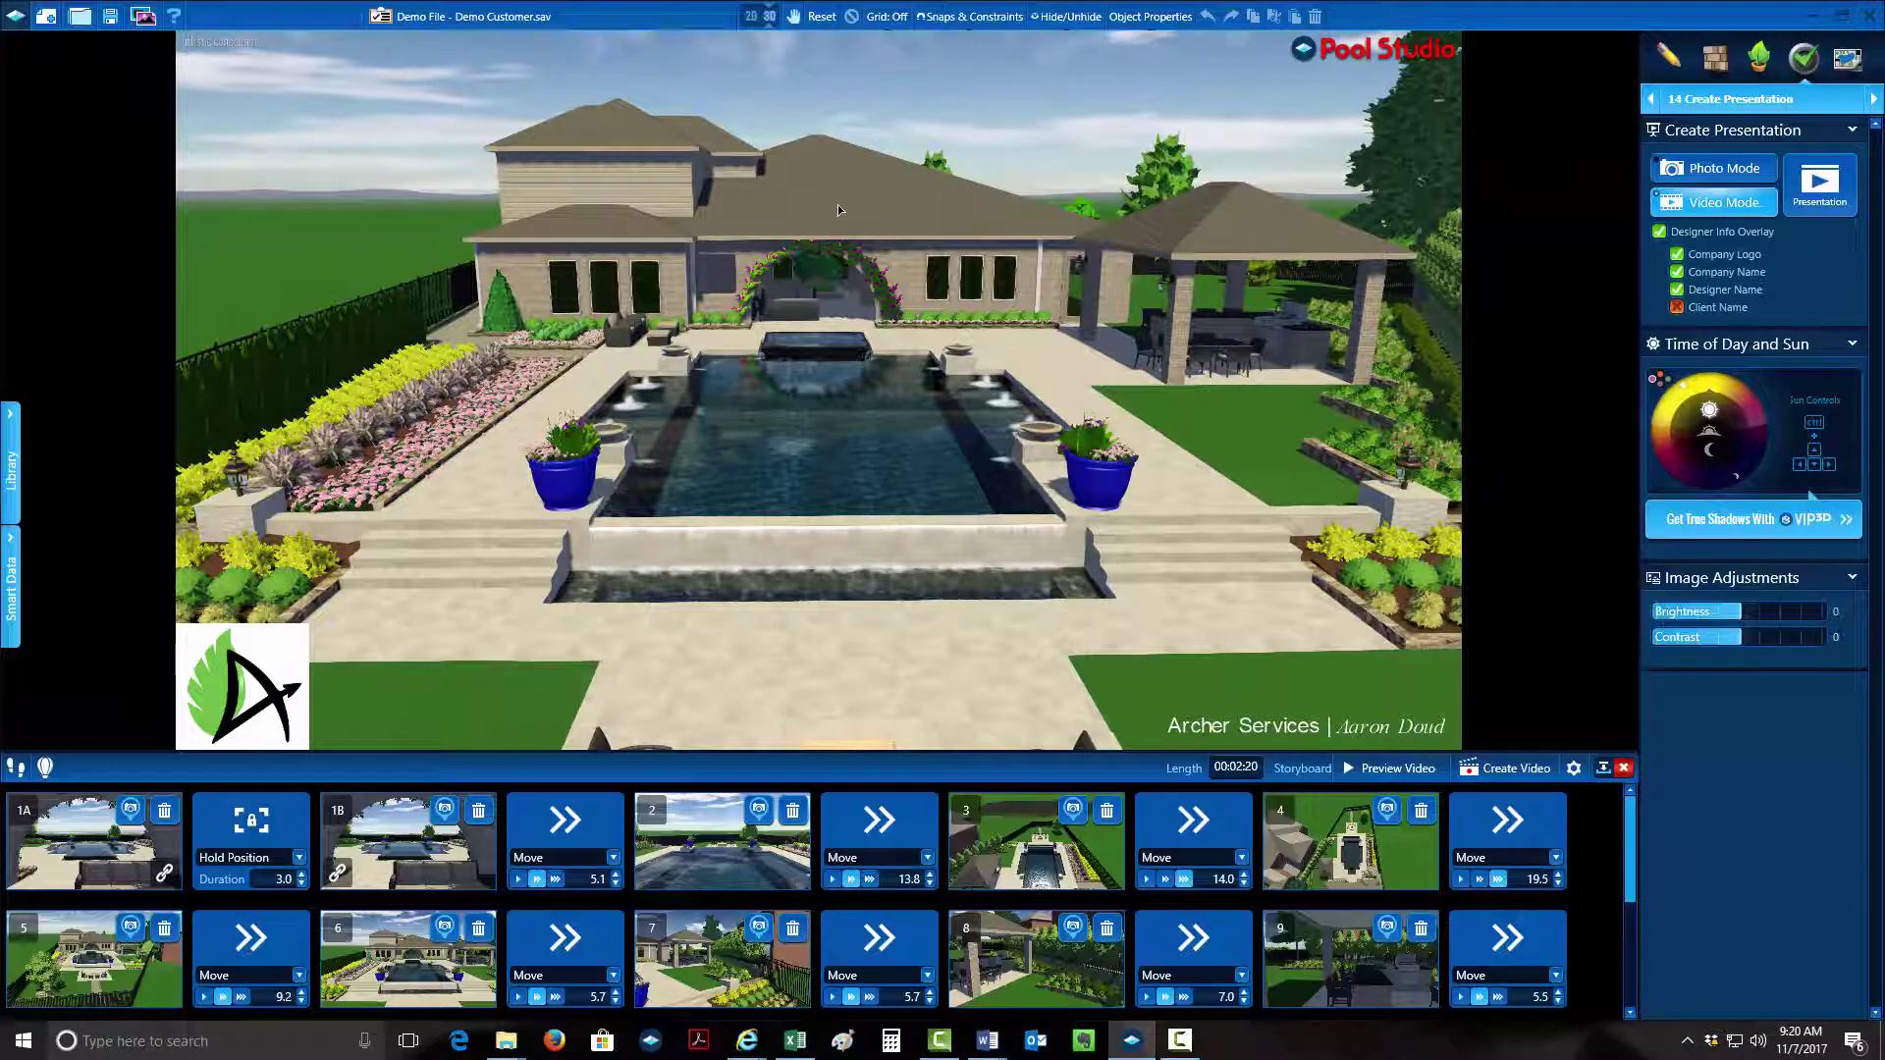
Step: Look through the hide/unhide options for the scene objects and briefly preview the storyboard video
click(1070, 17)
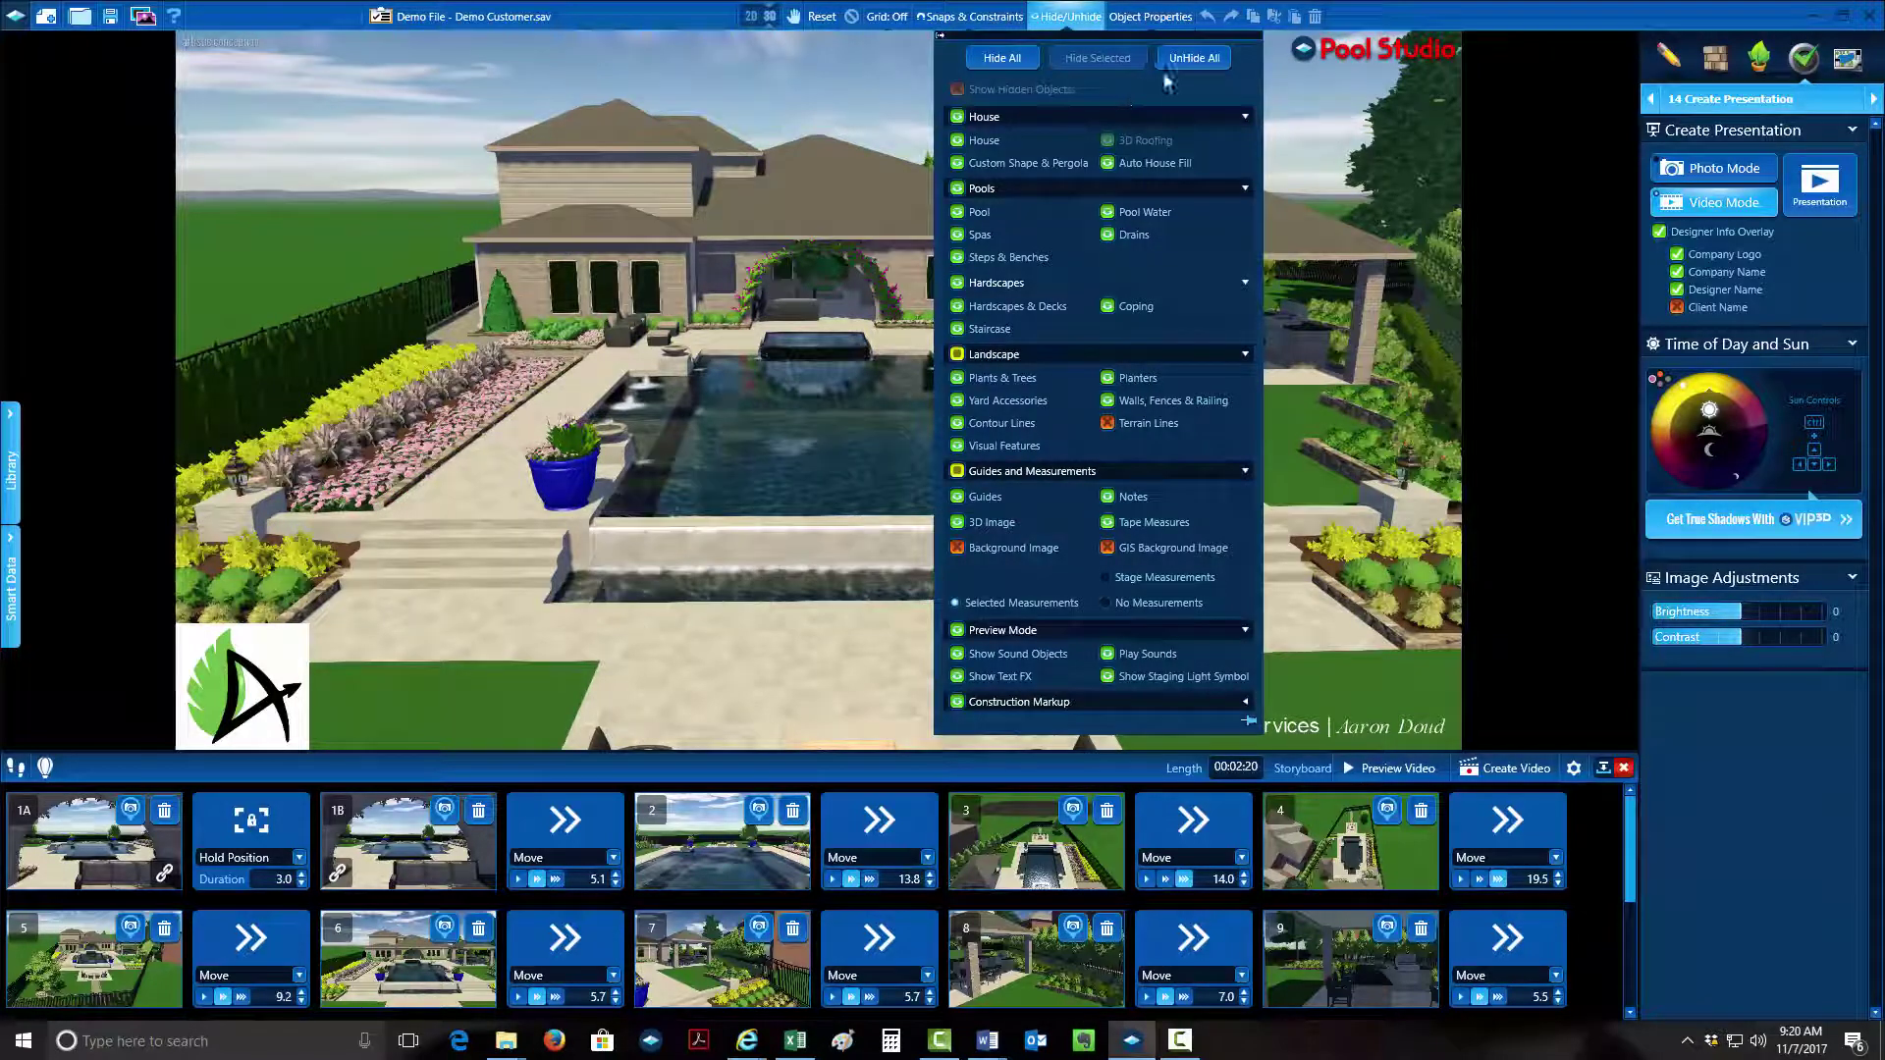
click(788, 312)
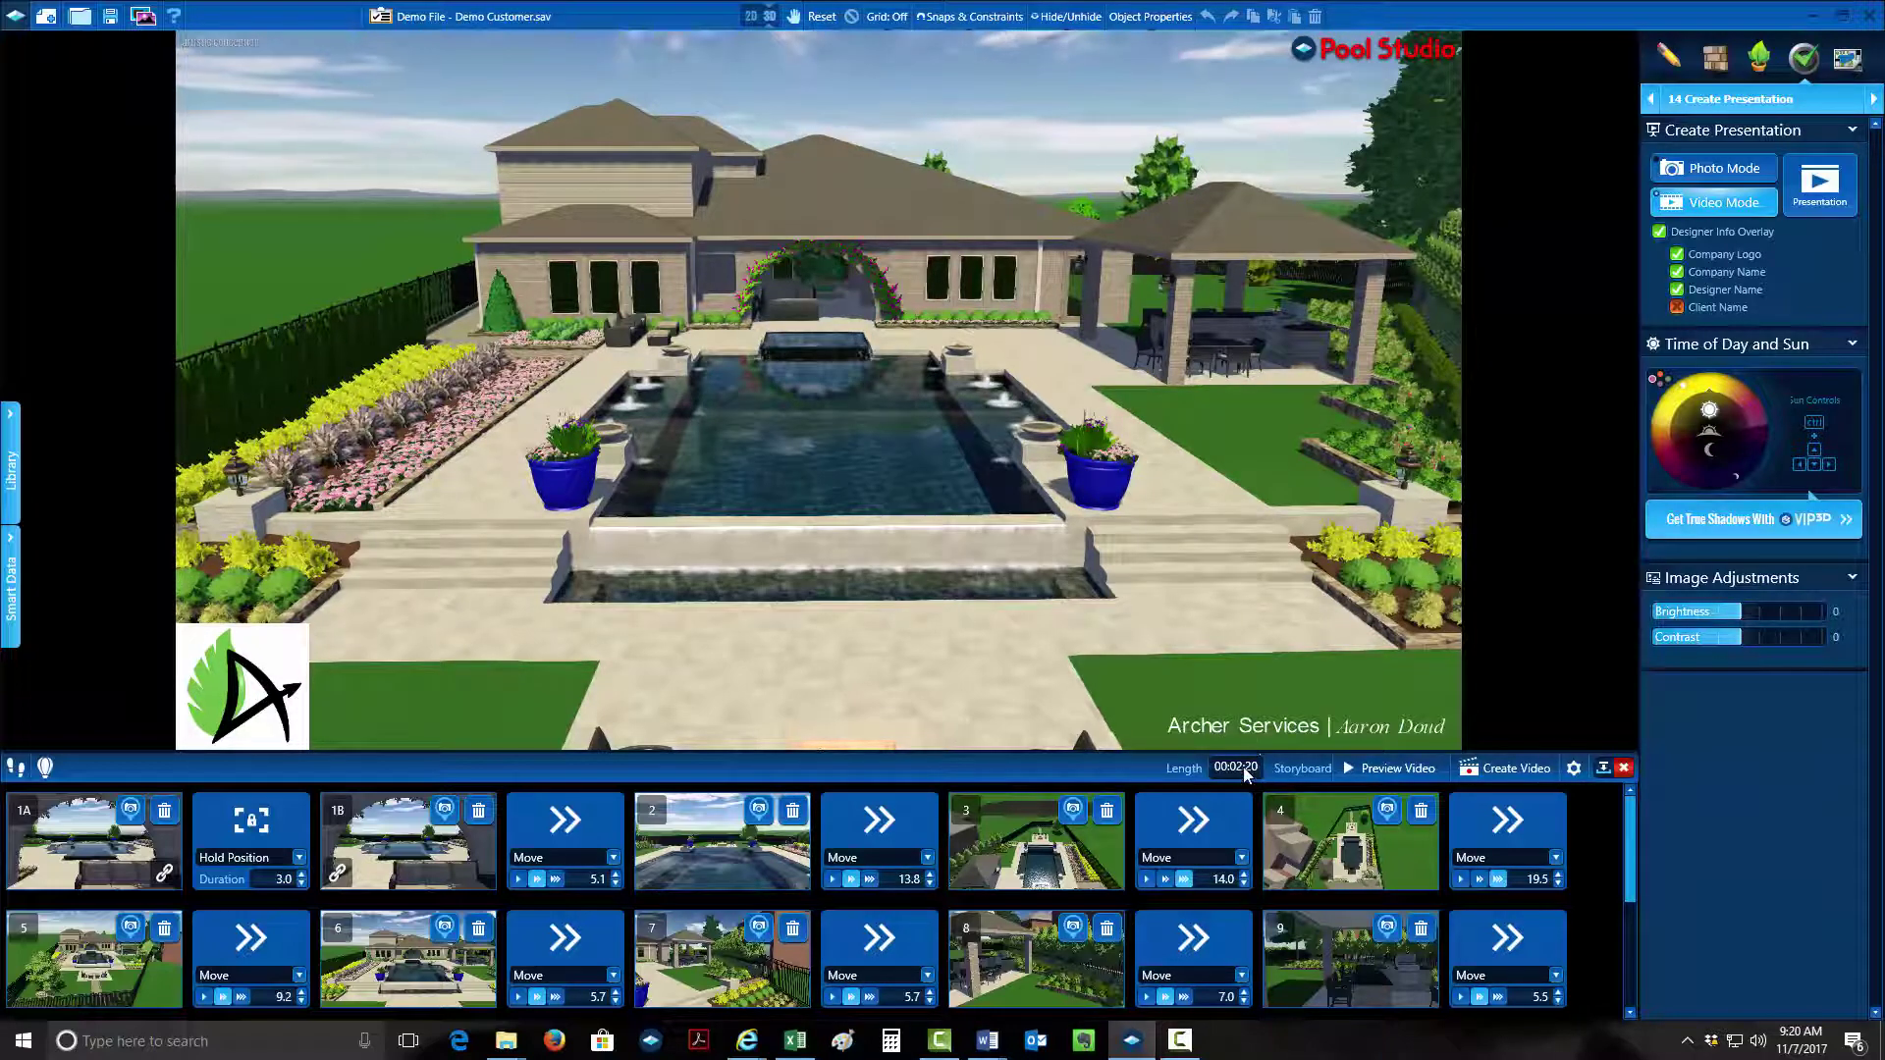
click(1359, 775)
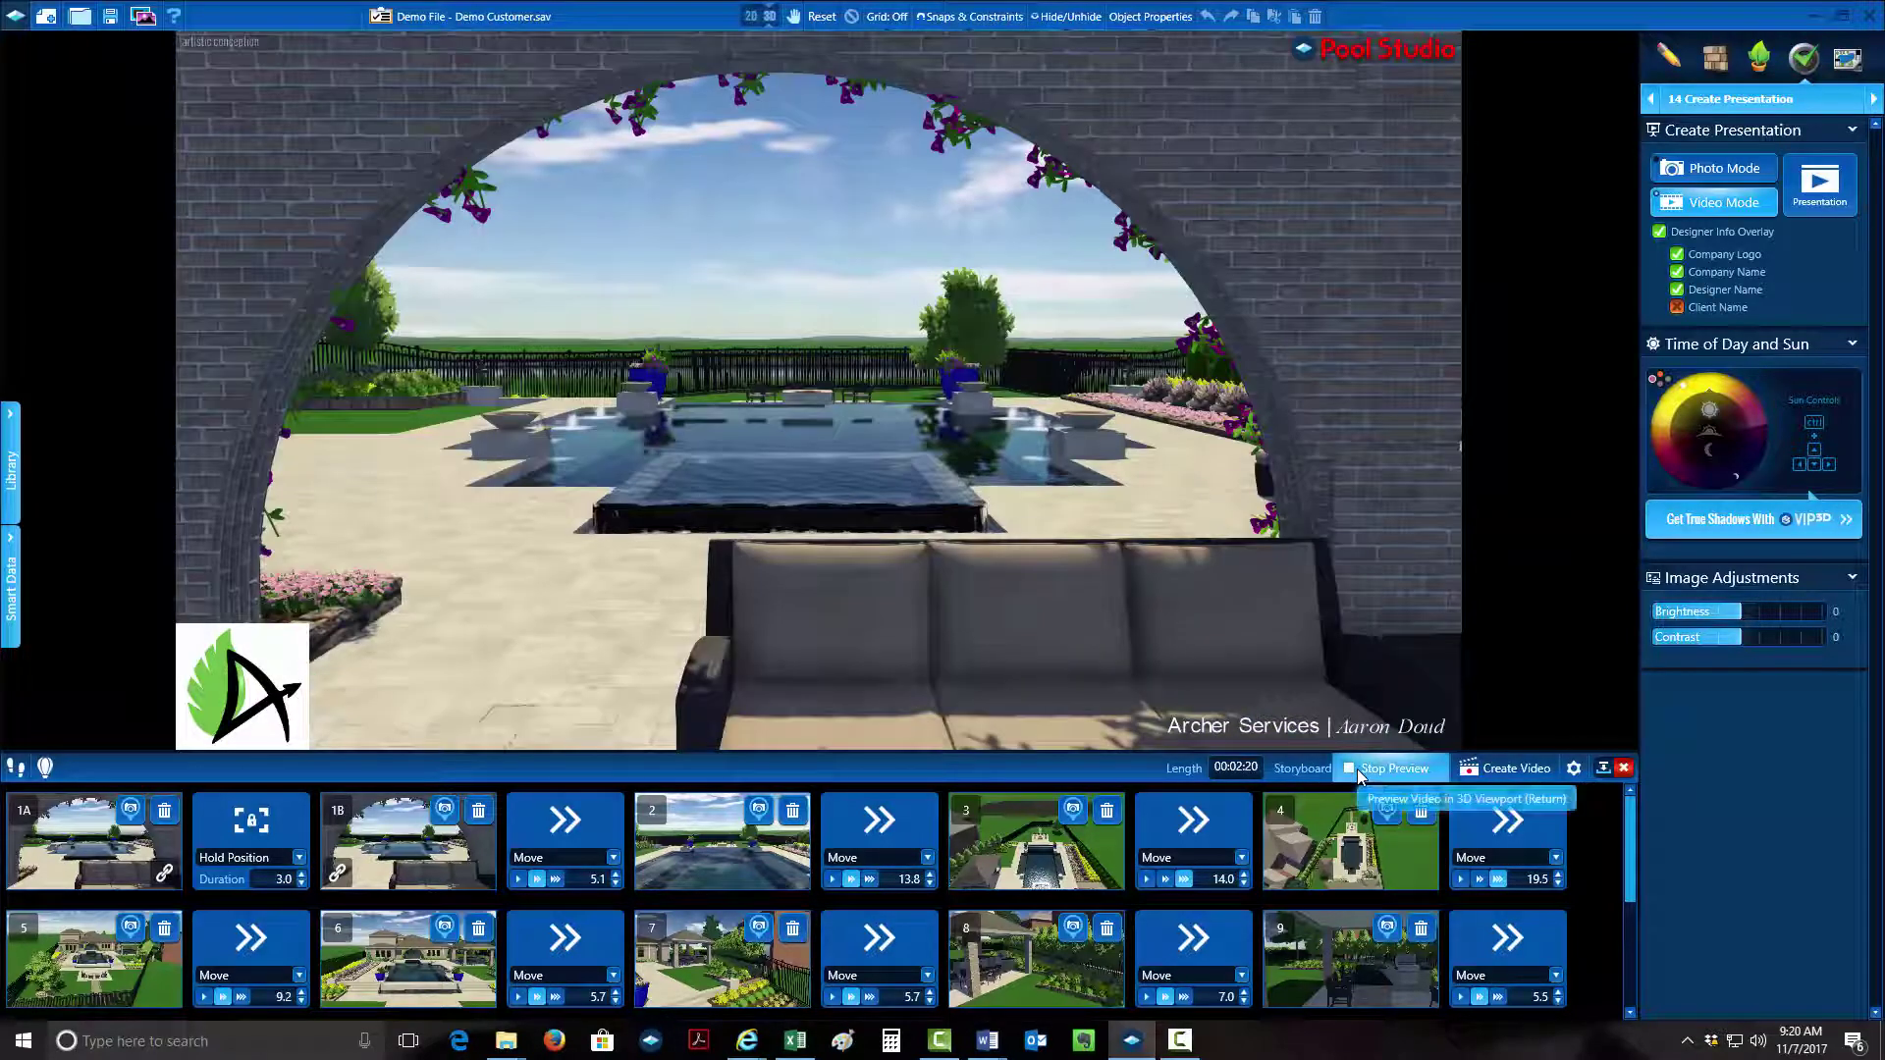
click(1358, 771)
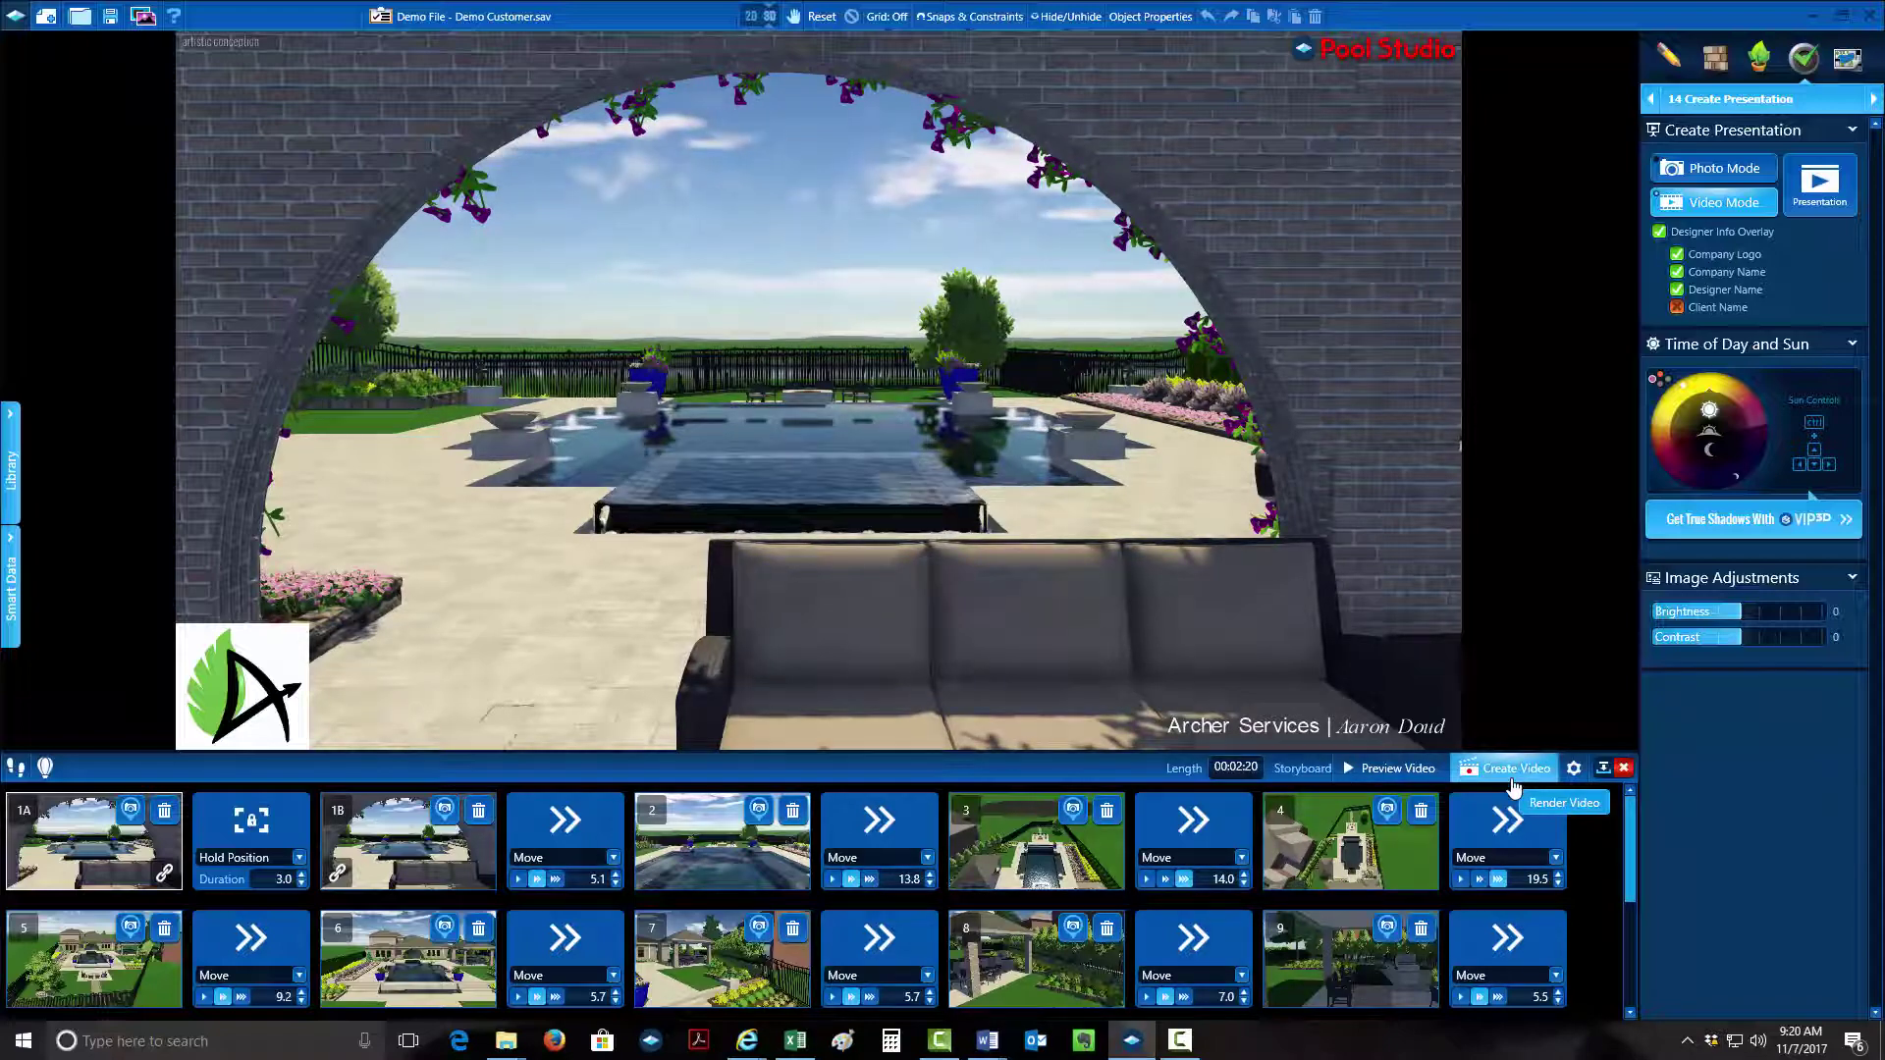
Step: Try adding the current view as a new camera location moved to position 13 of the storyboard, and delete it
scroll(1635, 846, down, 3)
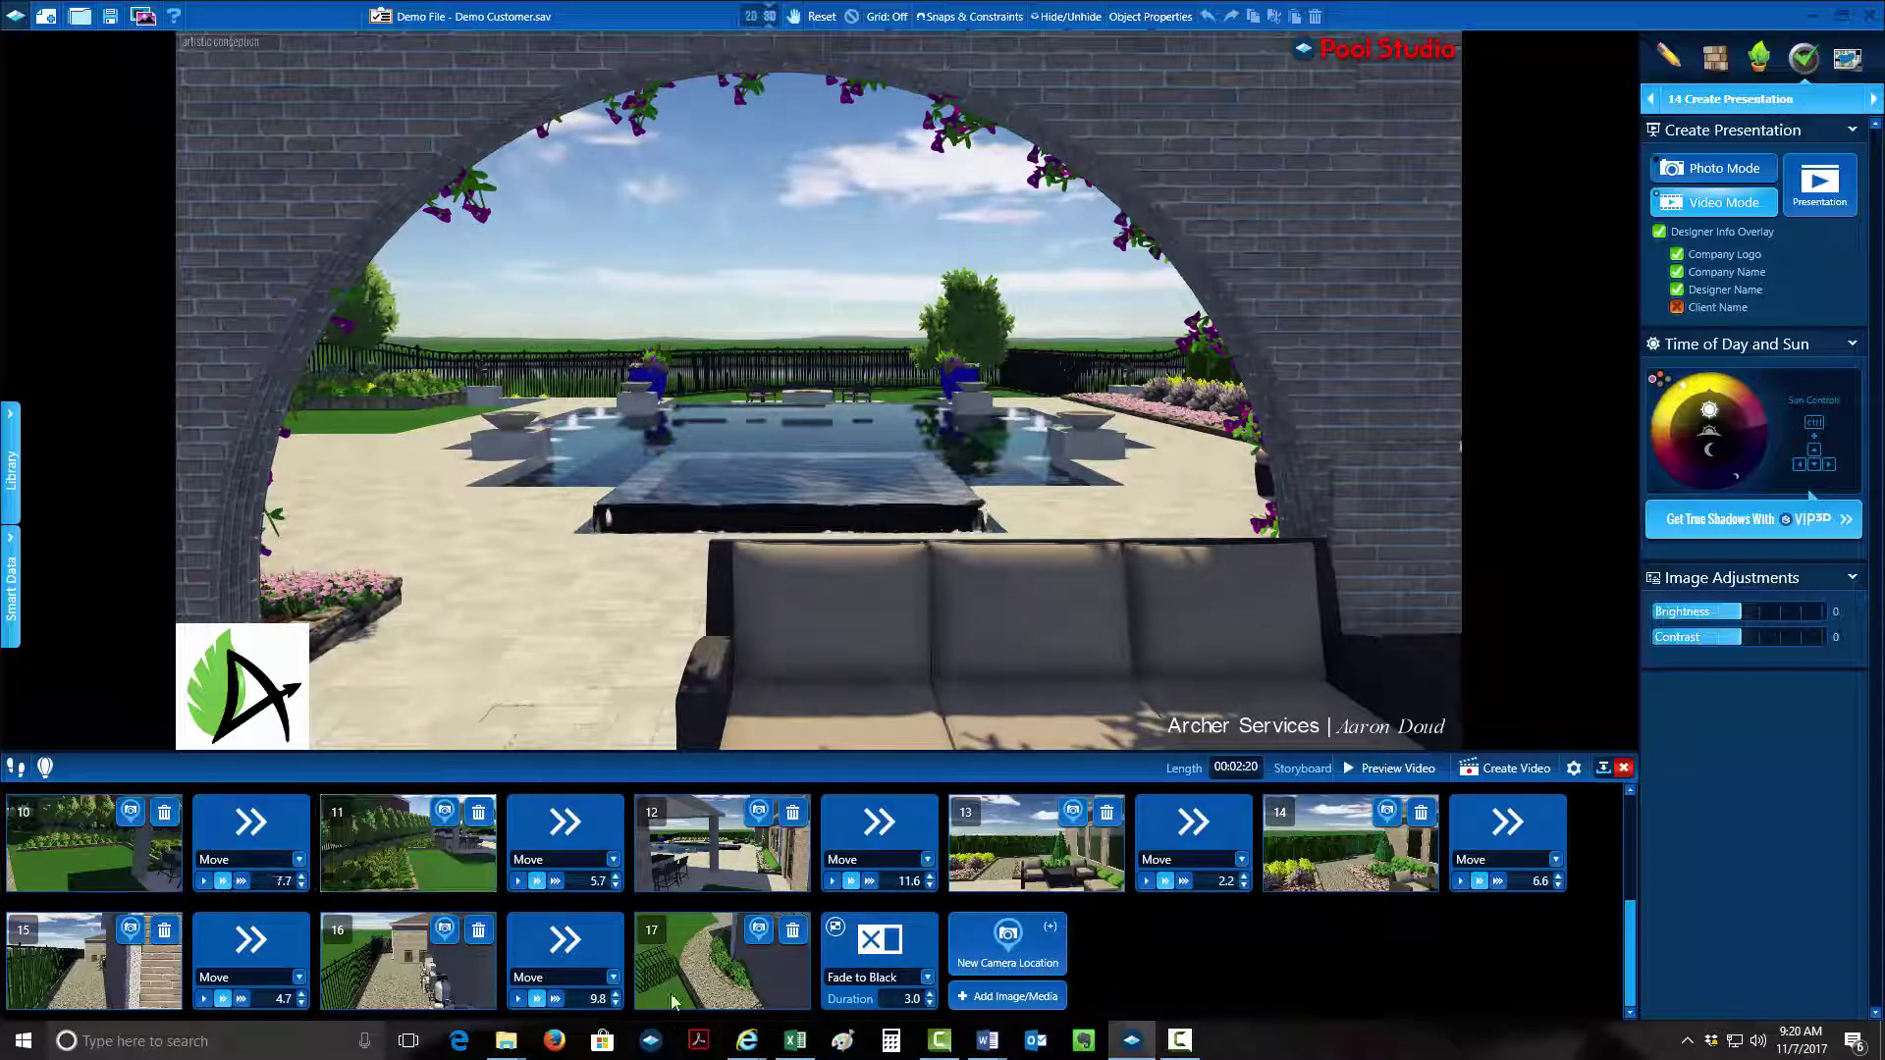
click(1009, 942)
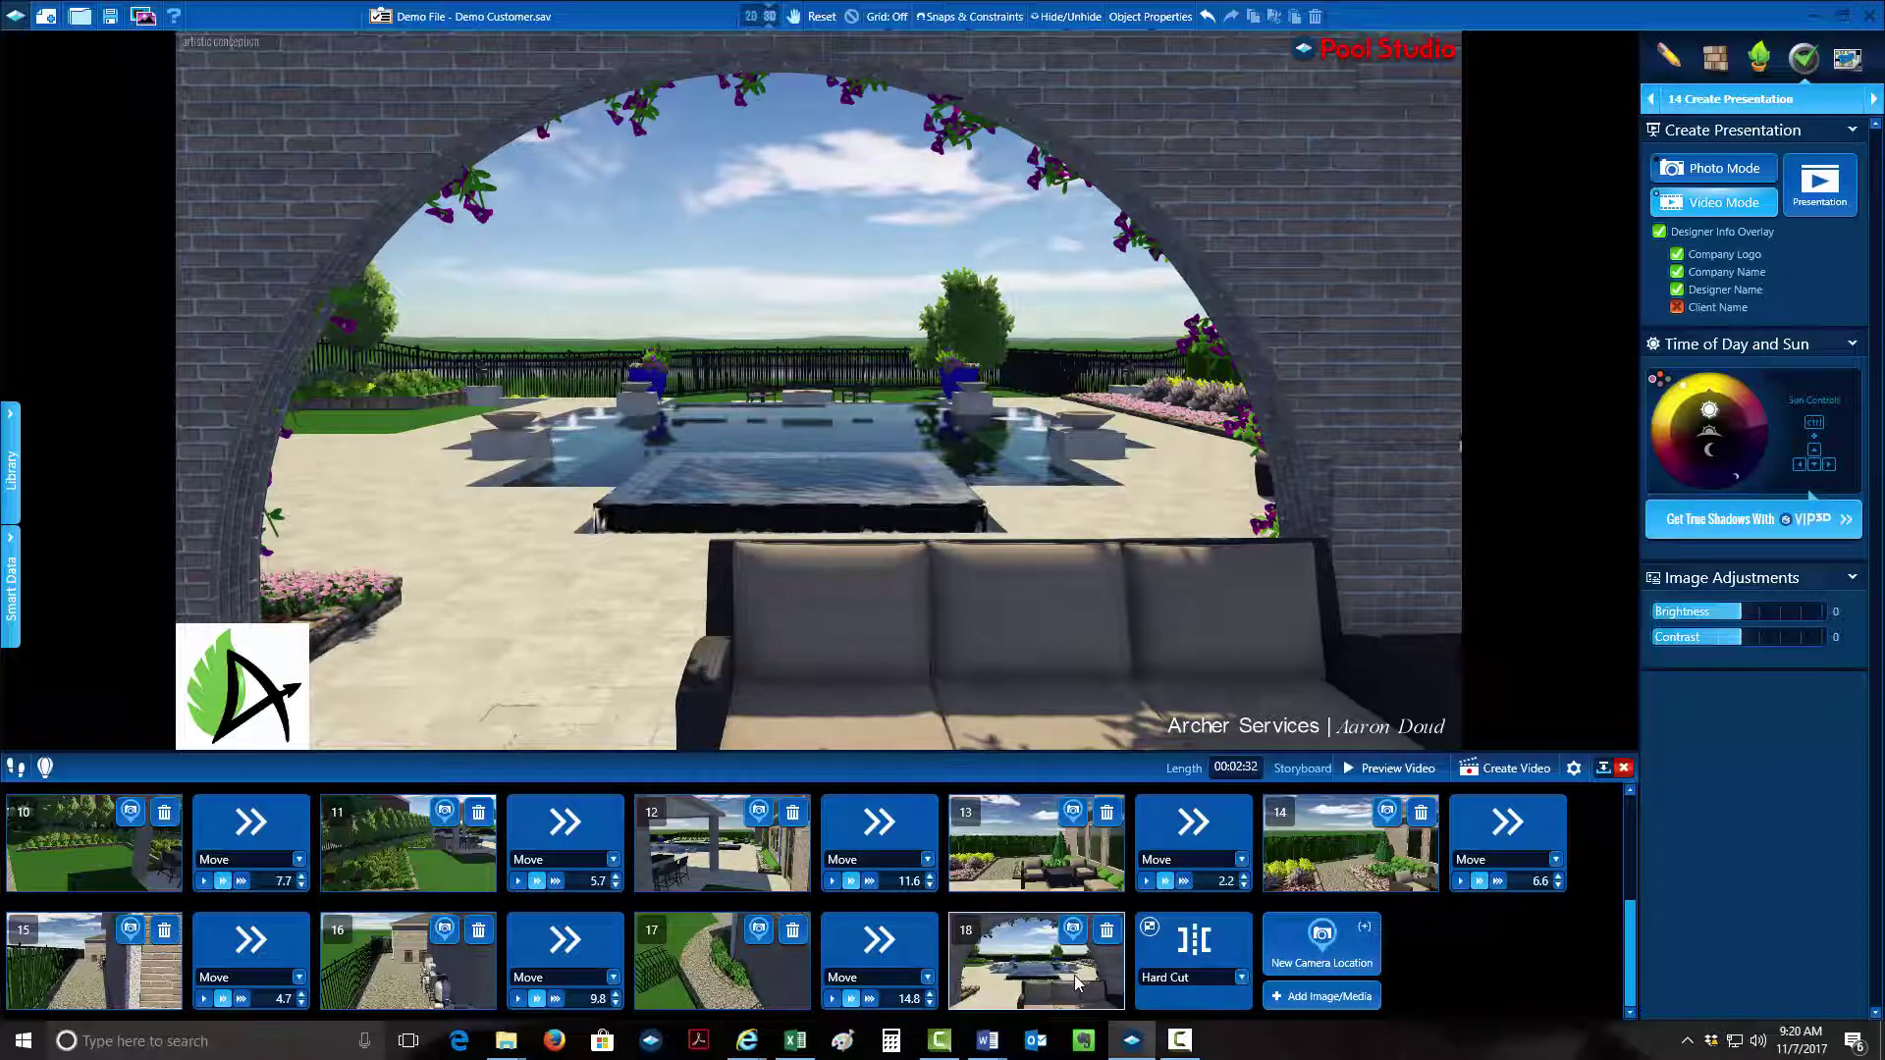
mouse_move(1105, 967)
mouse_down()
mouse_move(921, 915)
mouse_move(905, 799)
mouse_up()
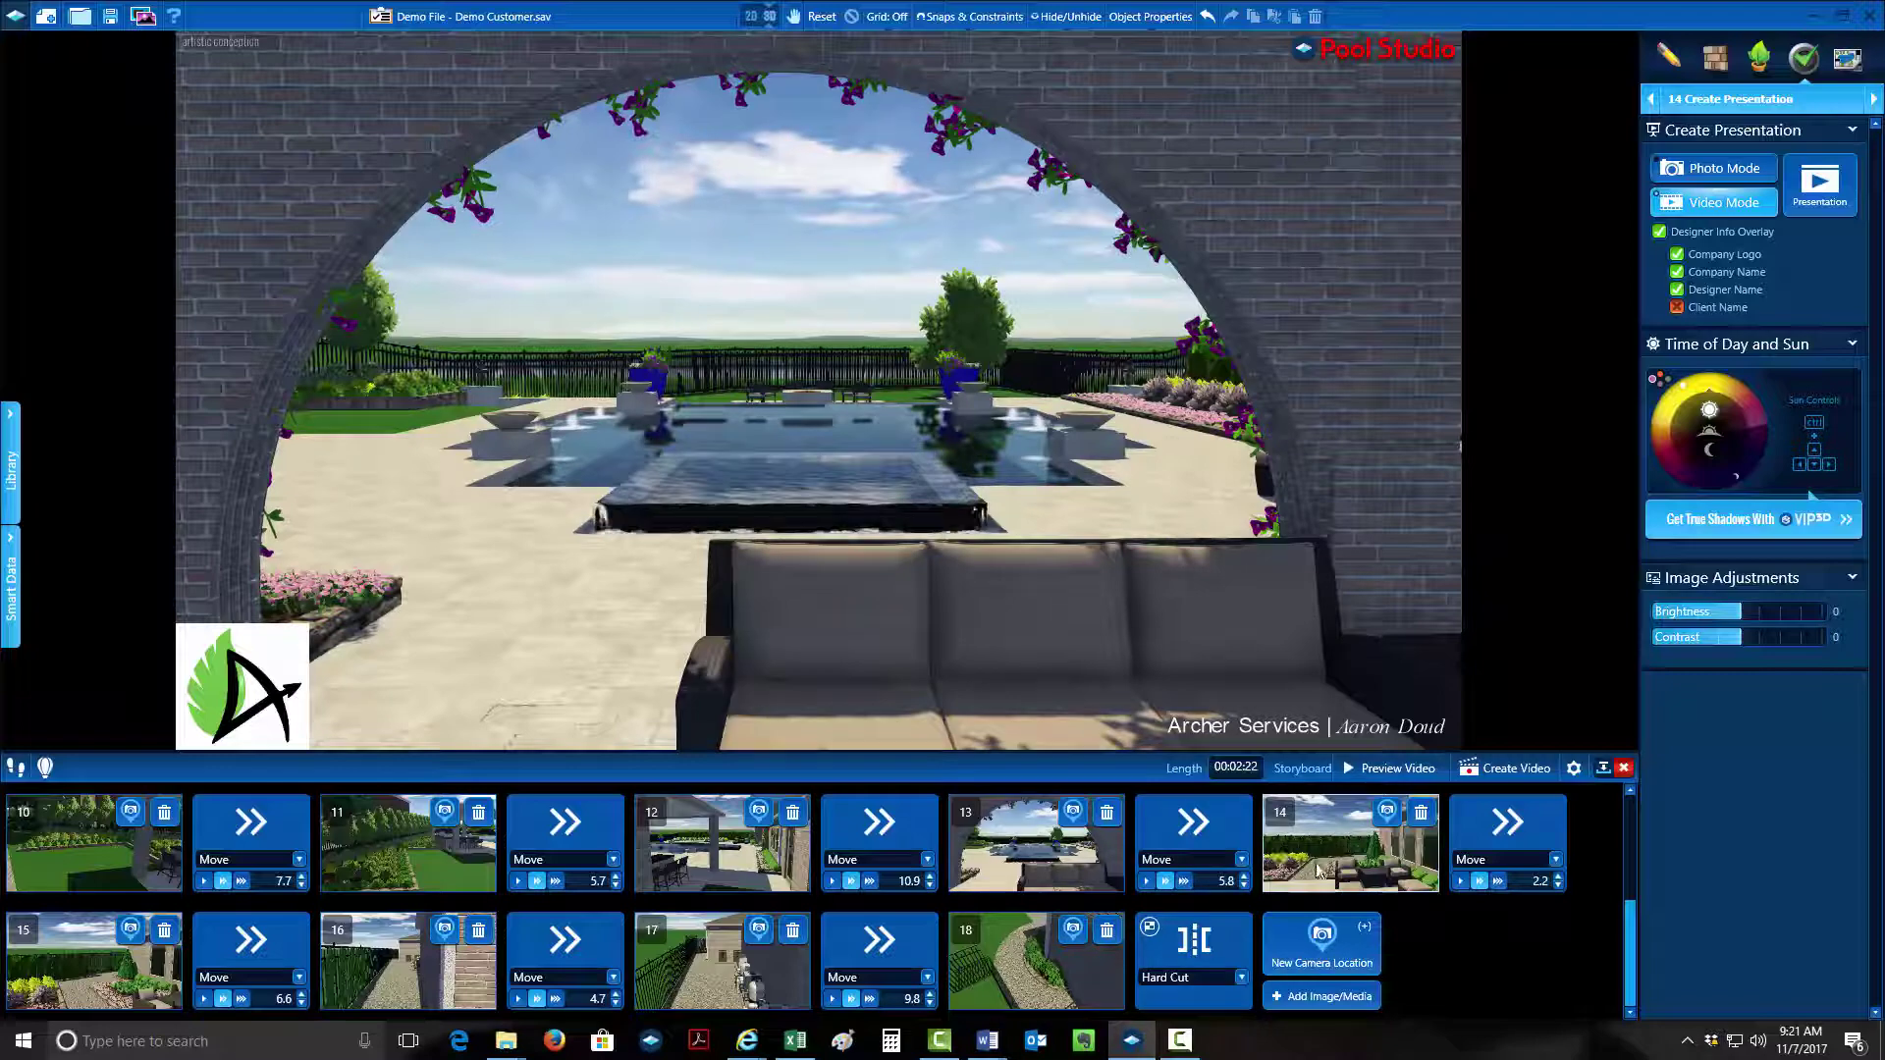
click(1106, 813)
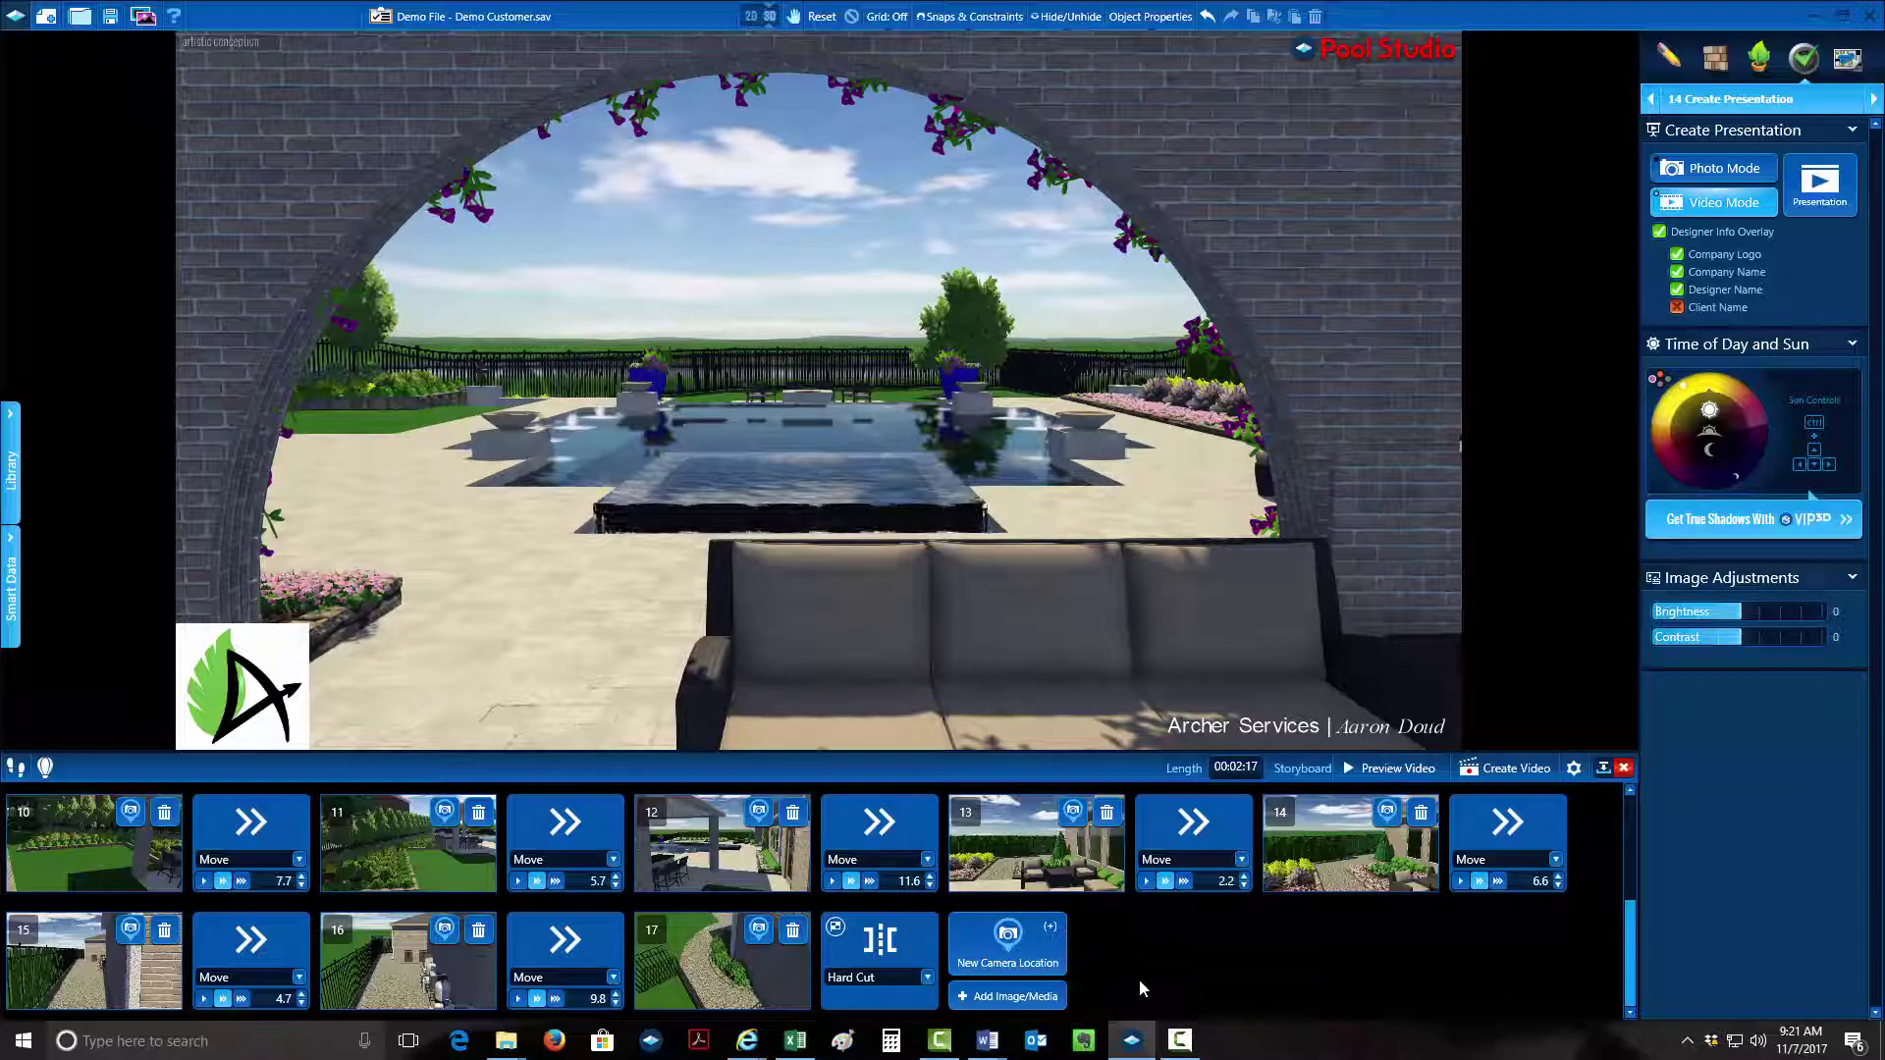
Step: Examine the transition options between camera locations 1A and 1B and the Hold Position duration
scroll(74, 898, up, 3)
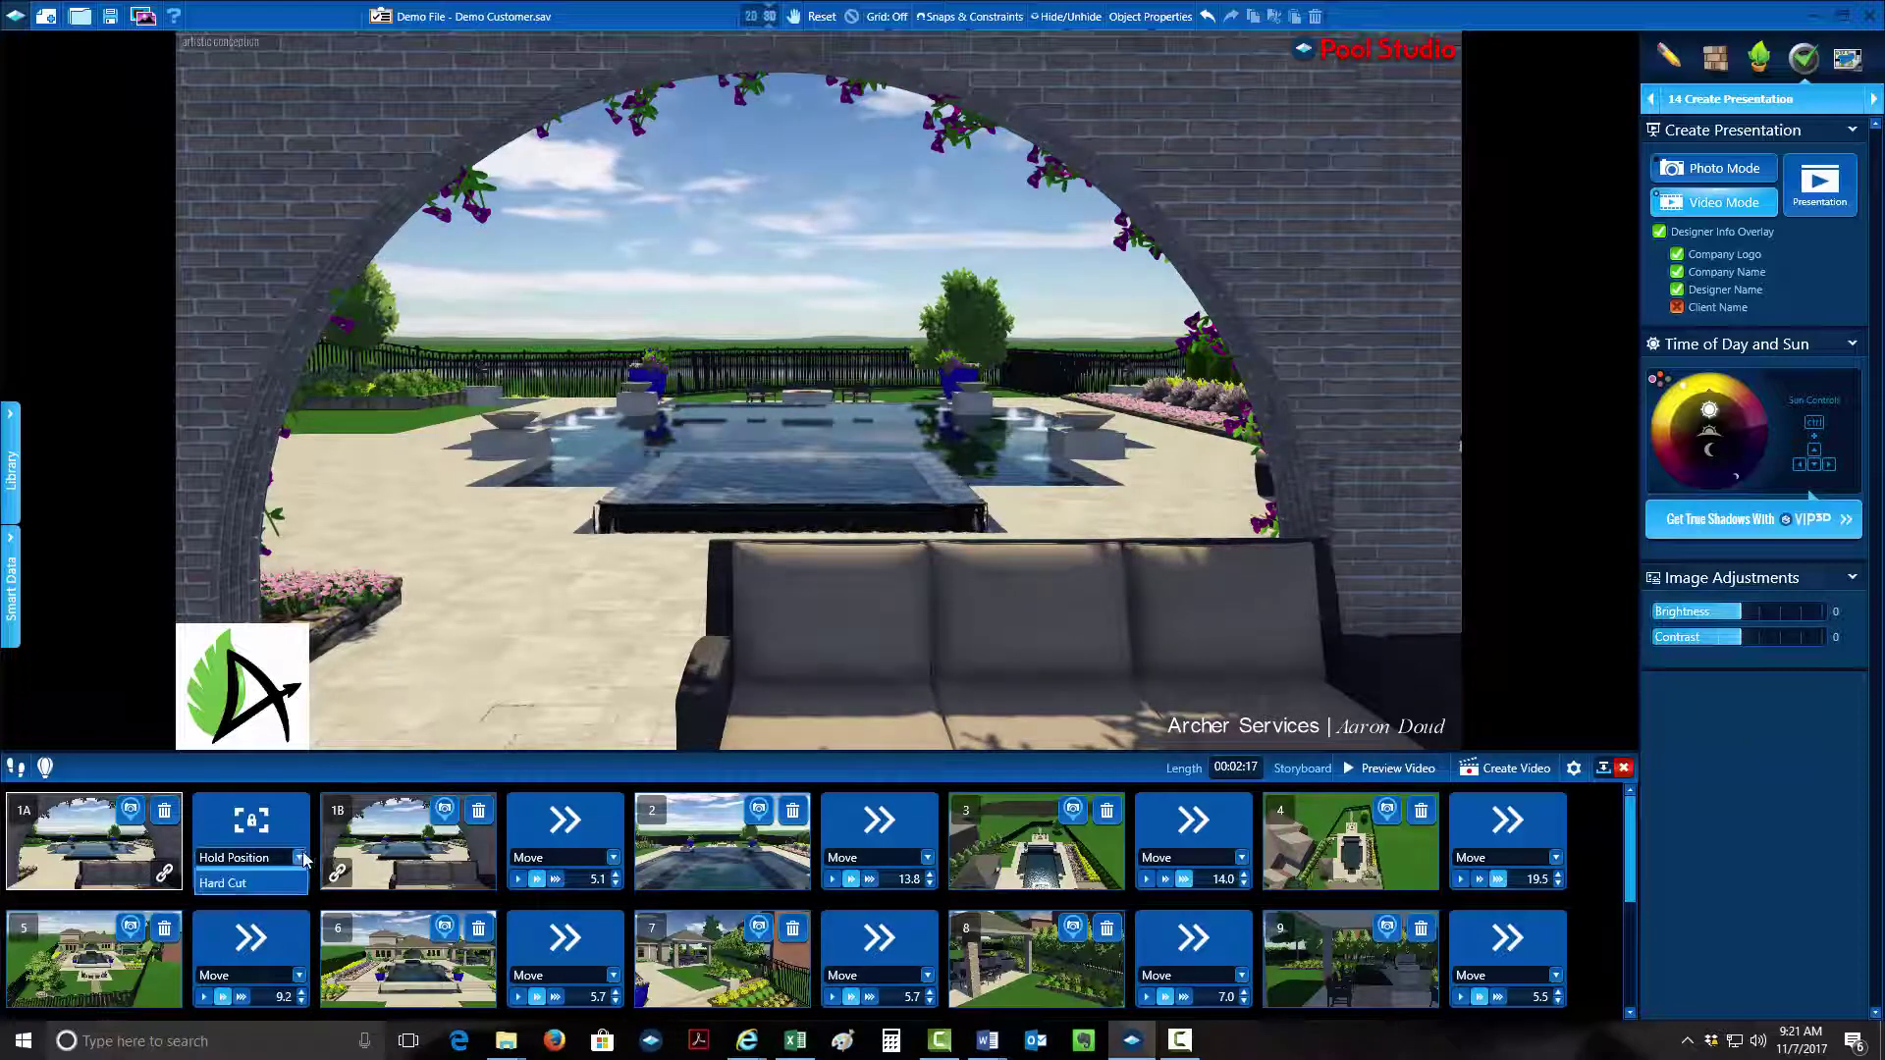
click(263, 858)
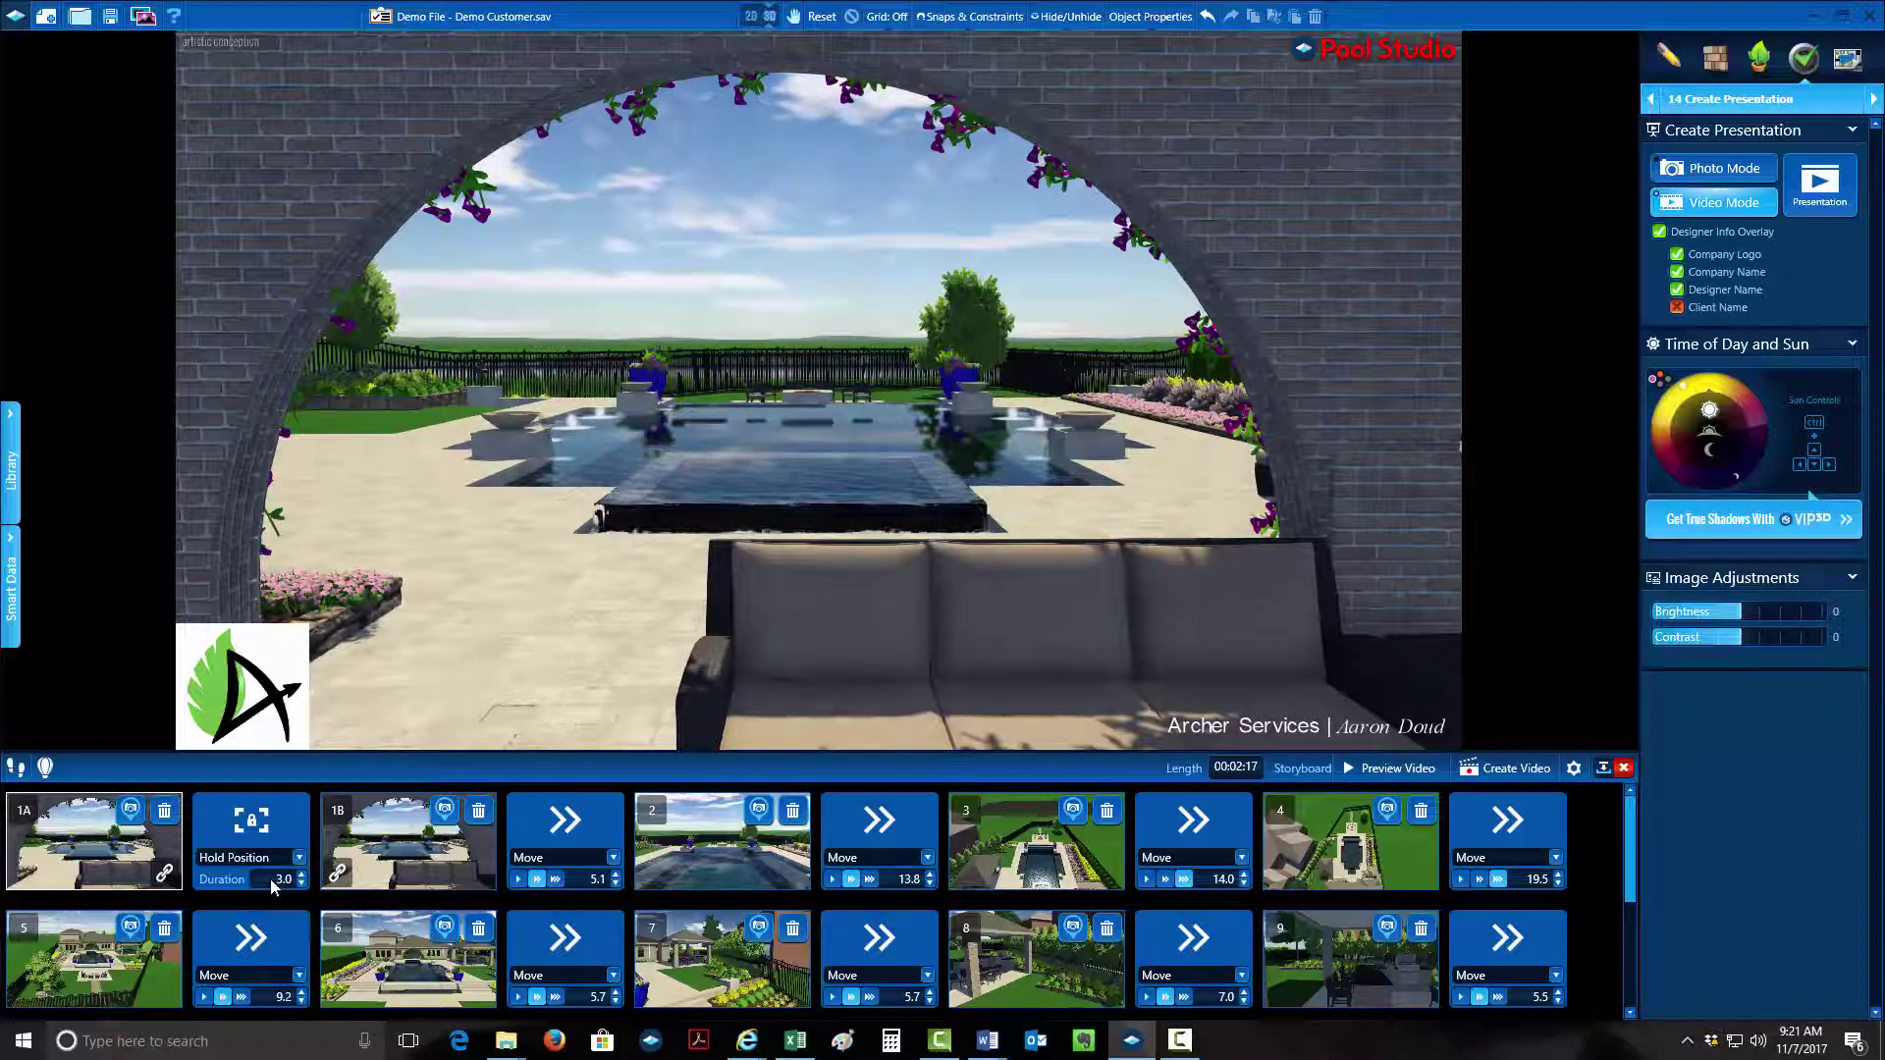
click(279, 879)
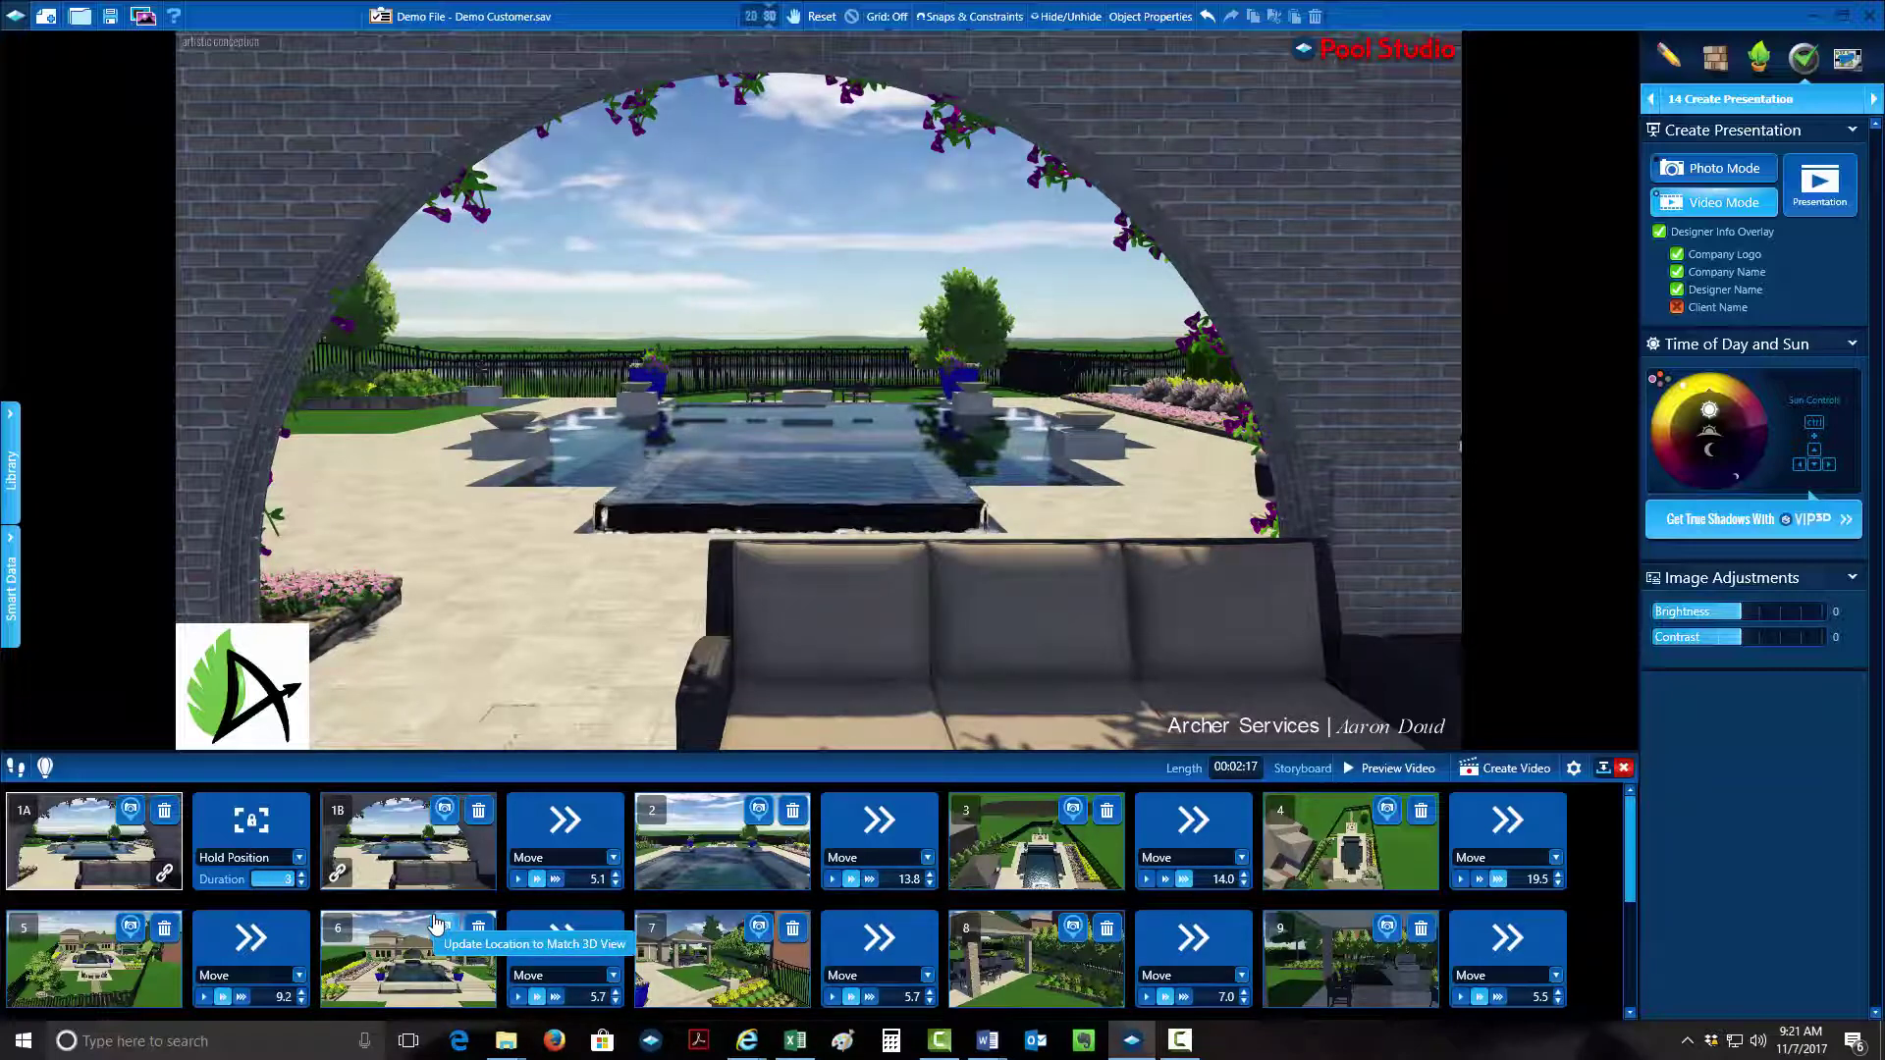
key(Return)
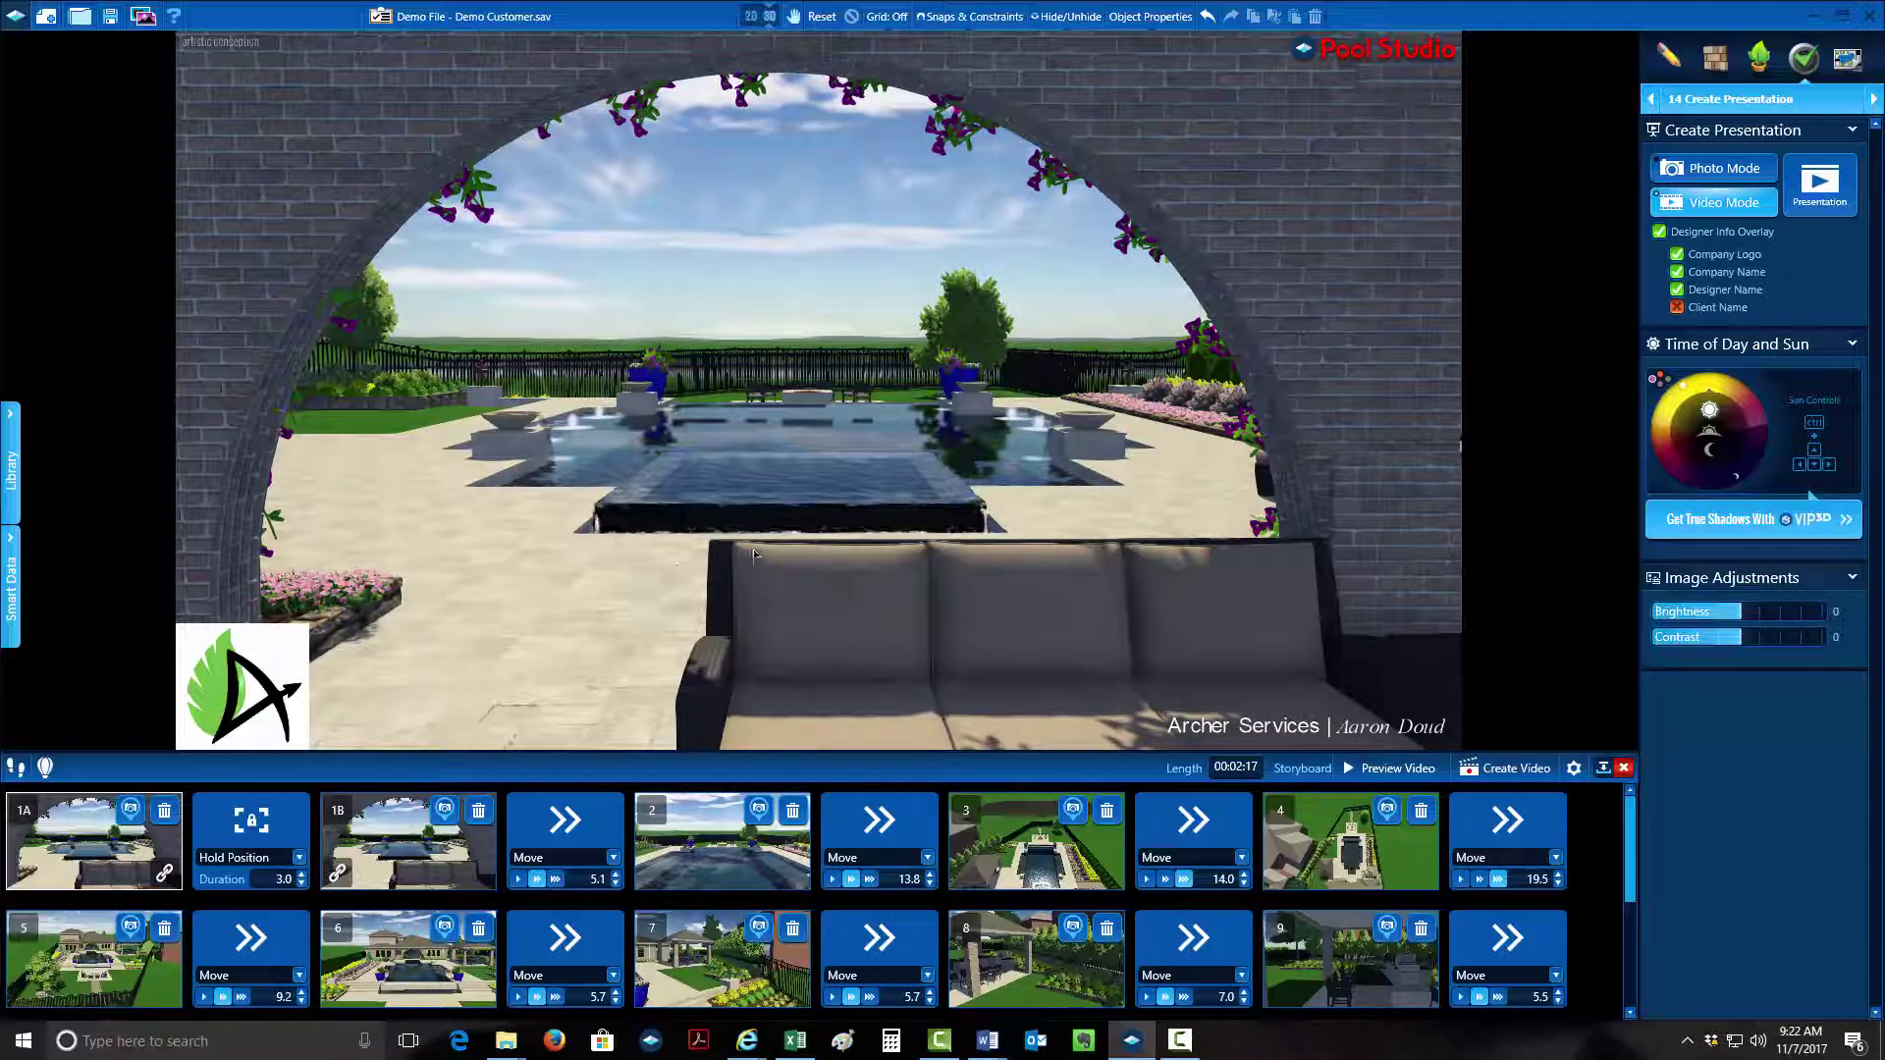
Step: View camera locations 1B, 2 and 3 of the storyboard in the 3D view
click(408, 840)
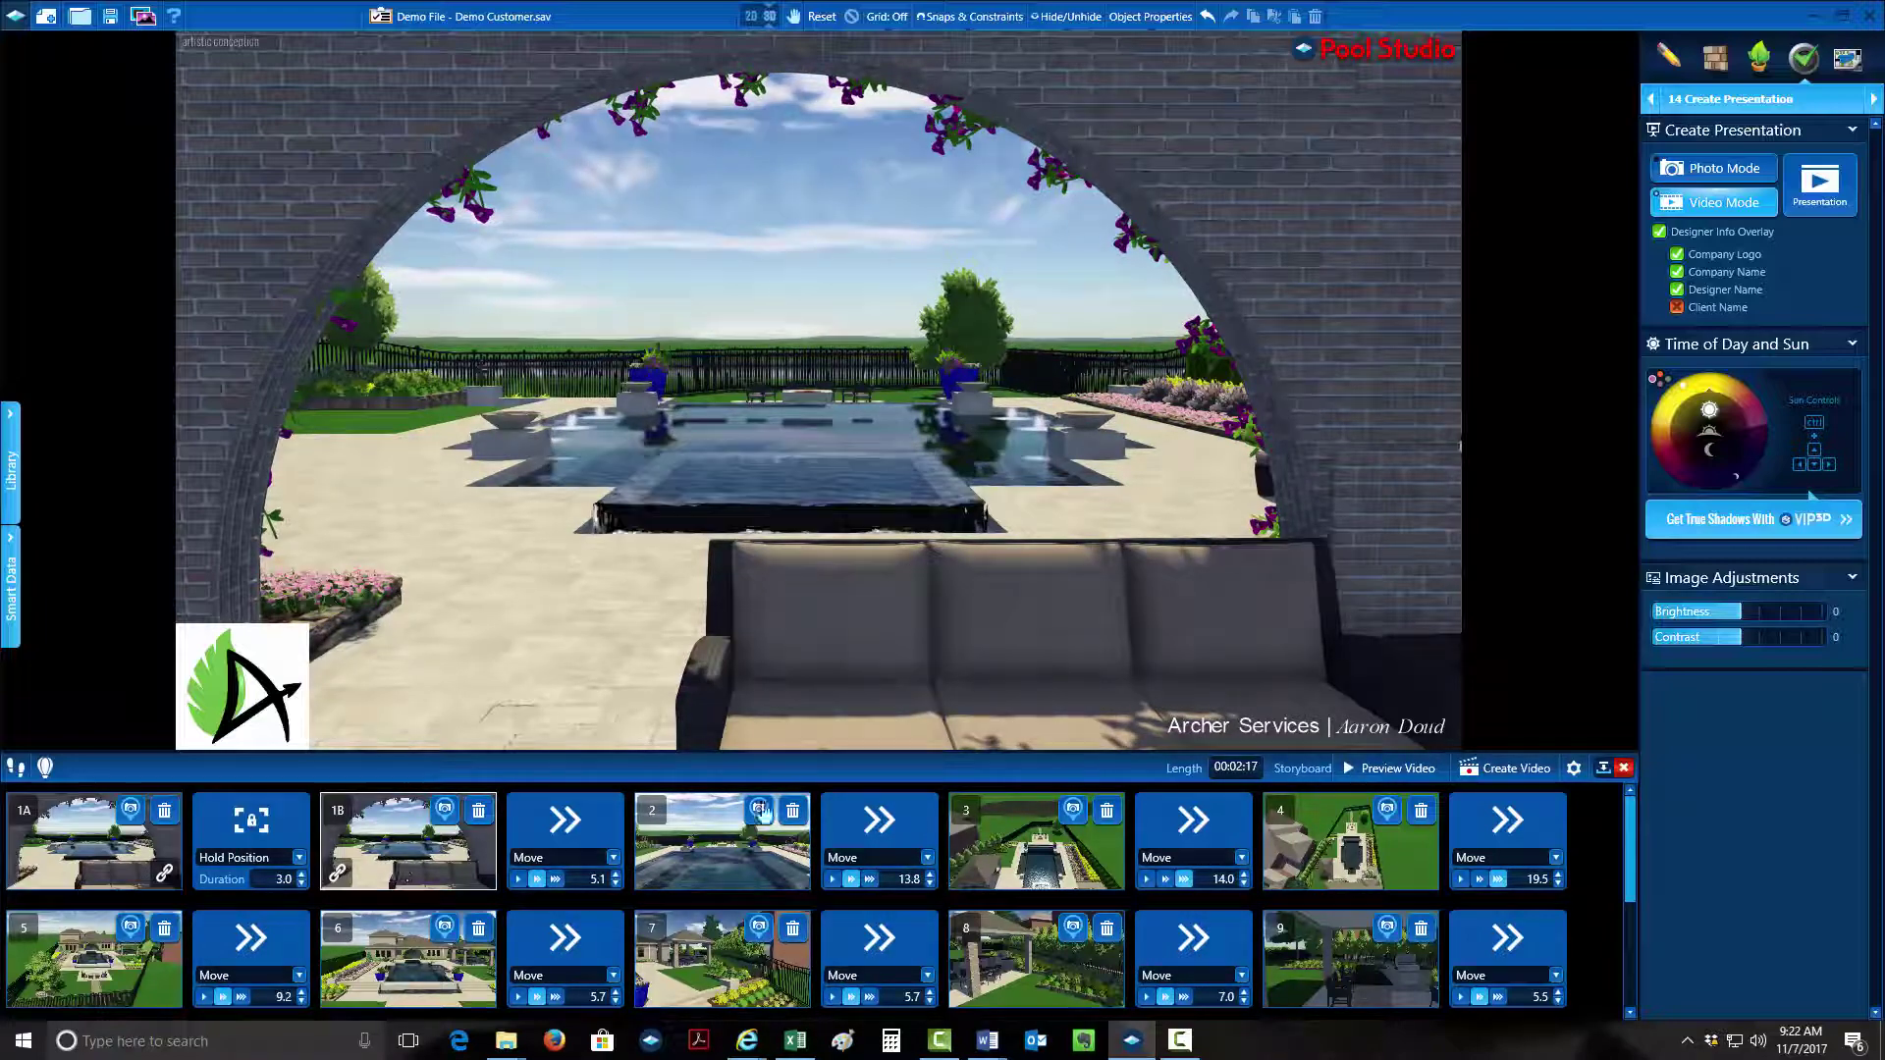
click(730, 878)
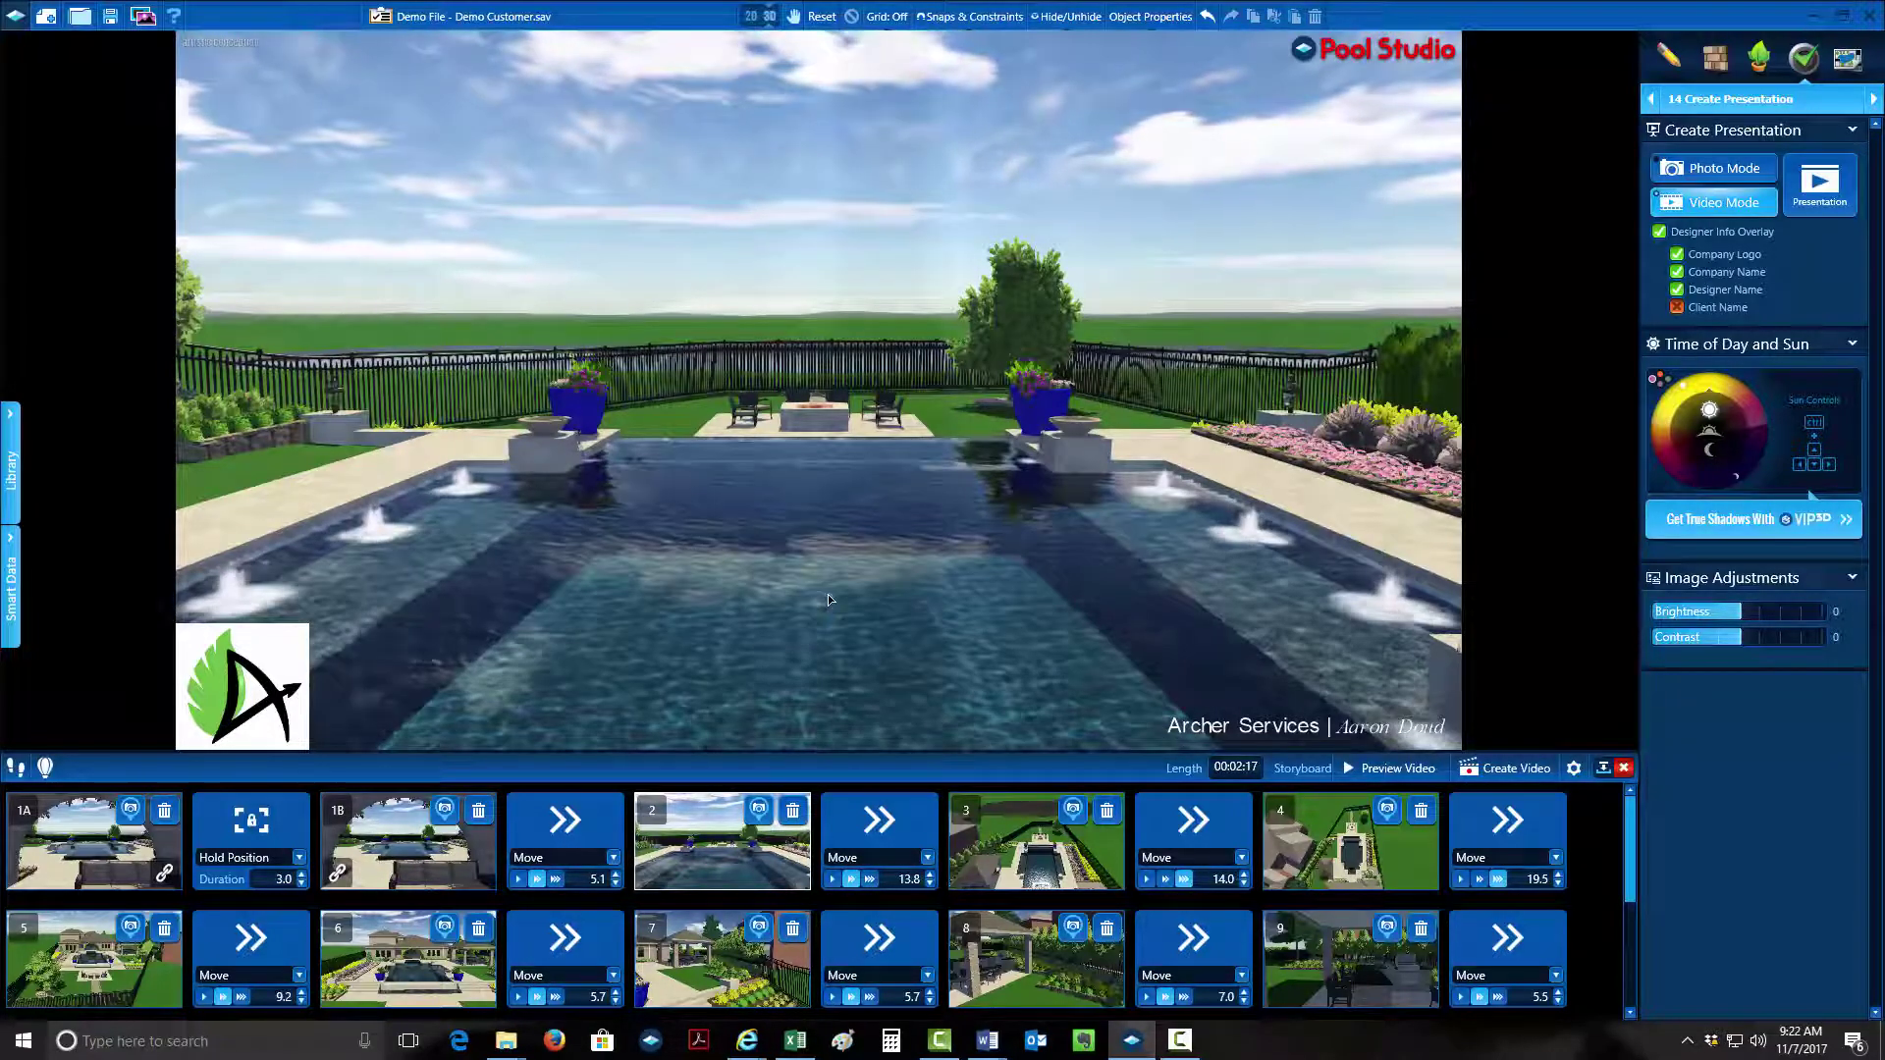
click(1036, 844)
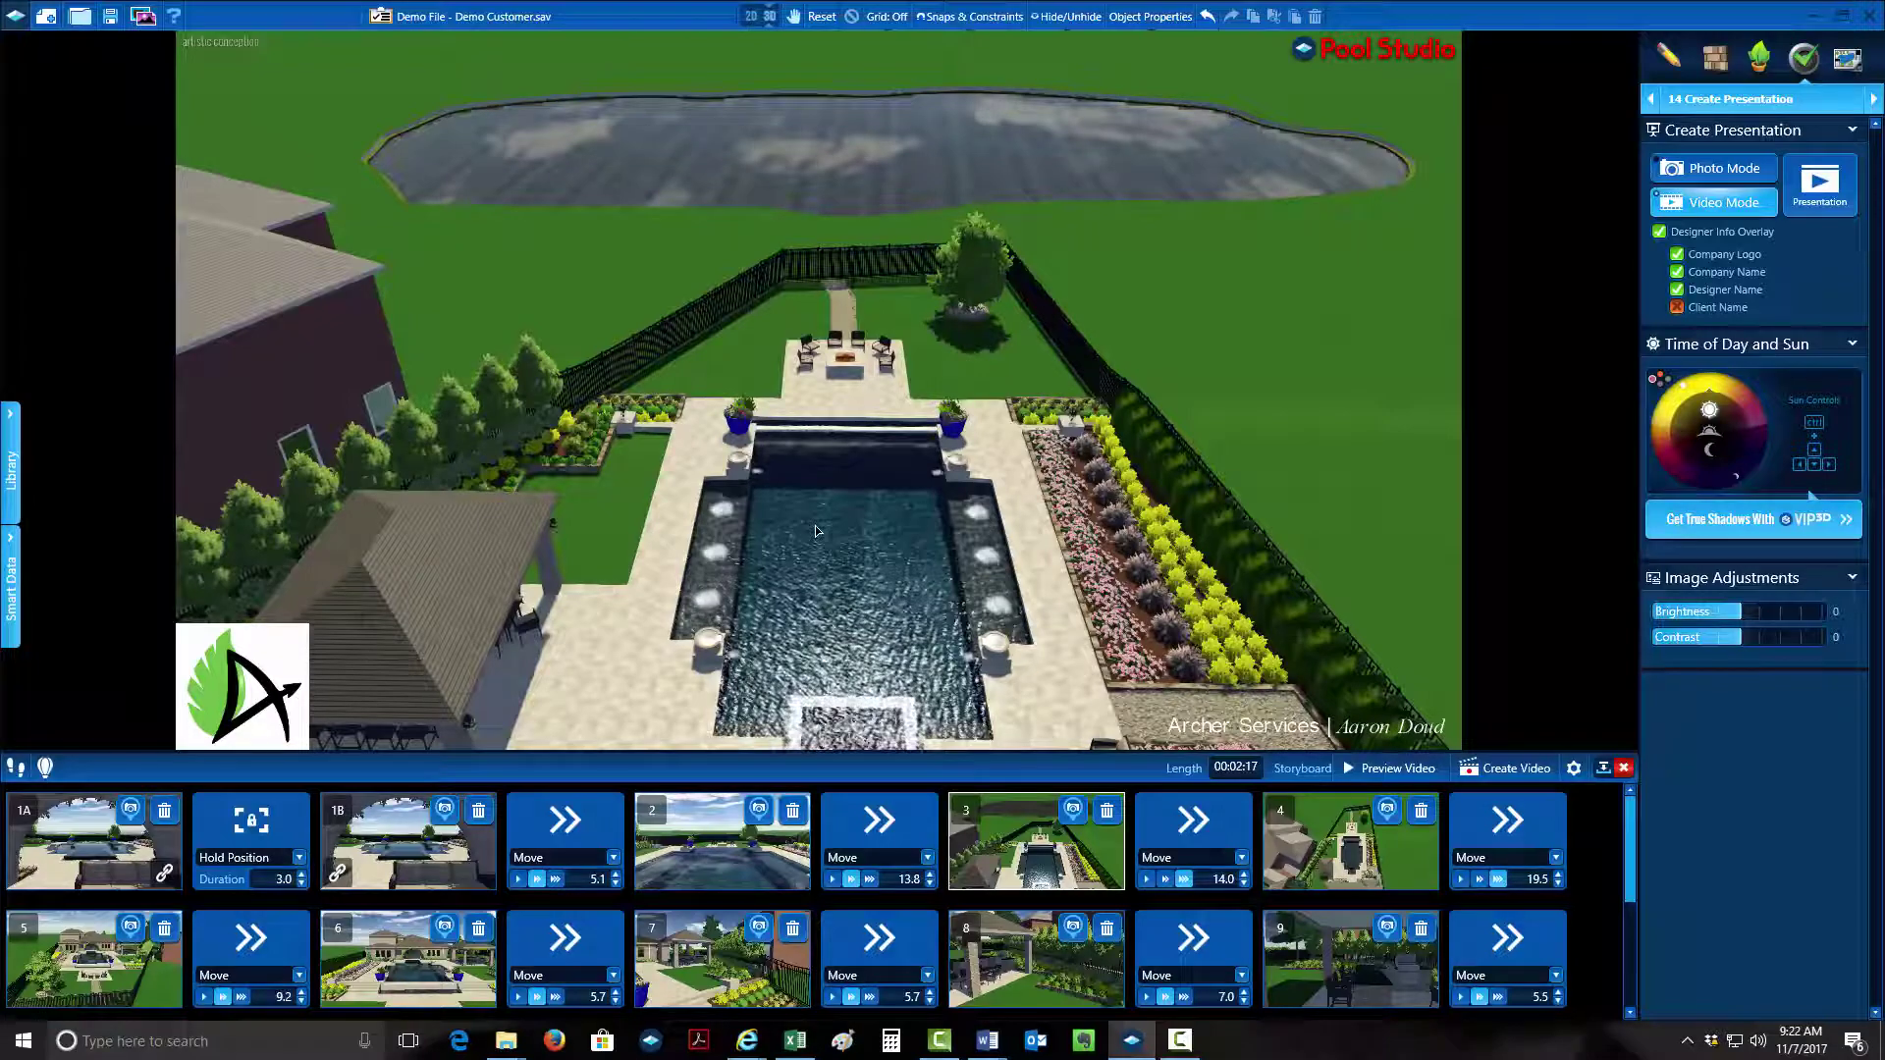
Step: Examine the pool and the fire pit seating area up close from several angles, and return to camera location 3
drag(816, 531, 98, 555)
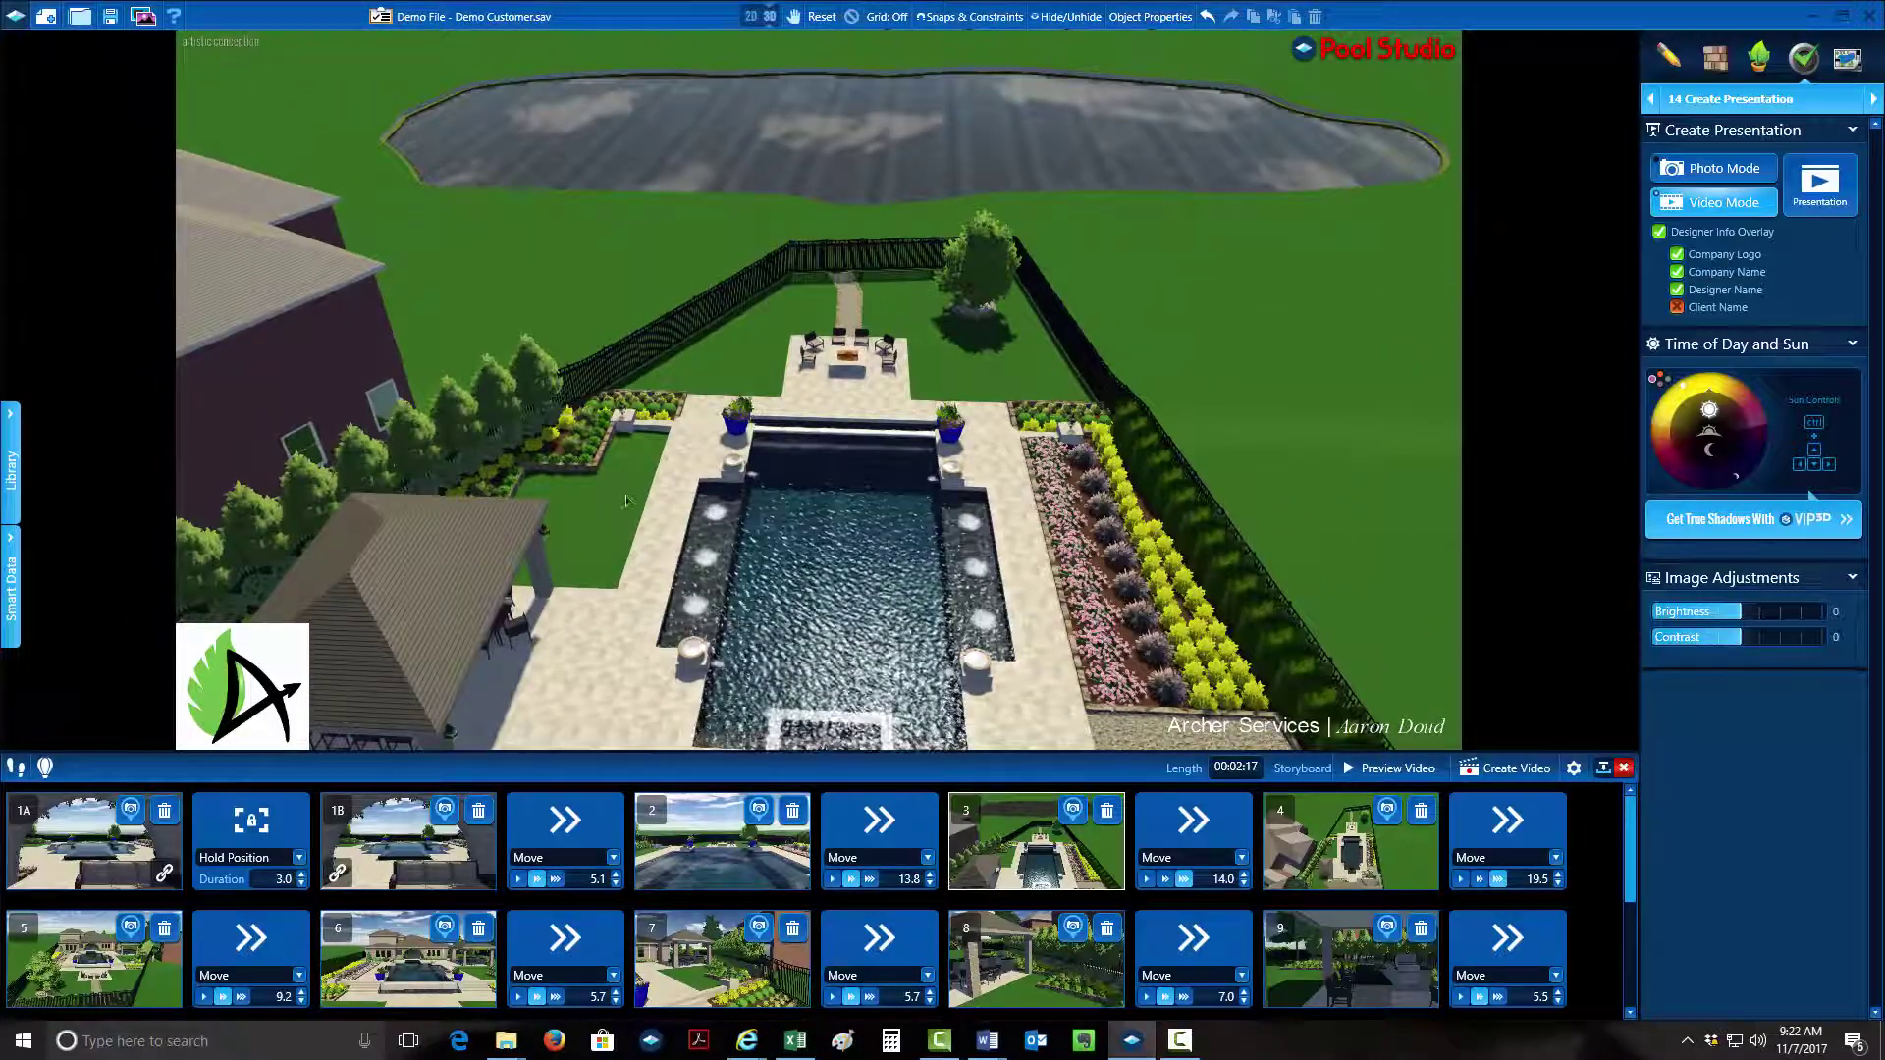
scroll(938, 589, up, 5)
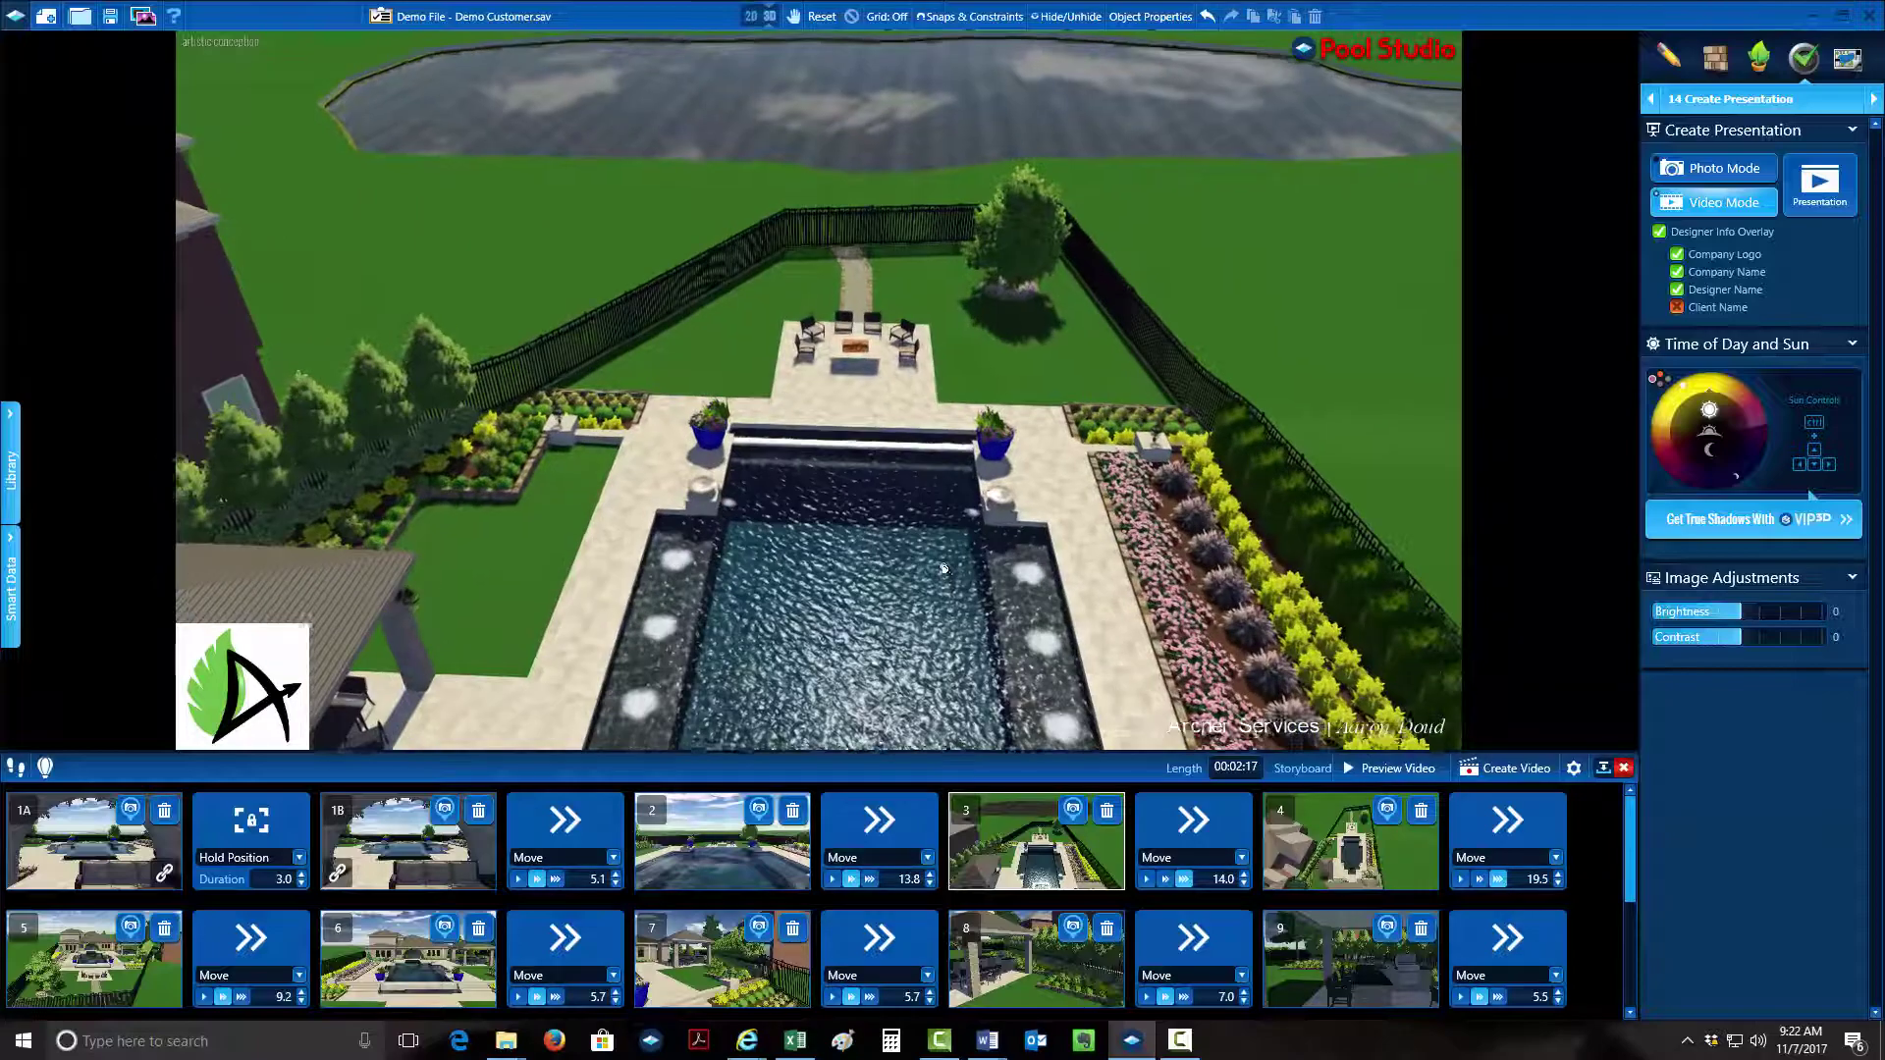
scroll(943, 543, up, 5)
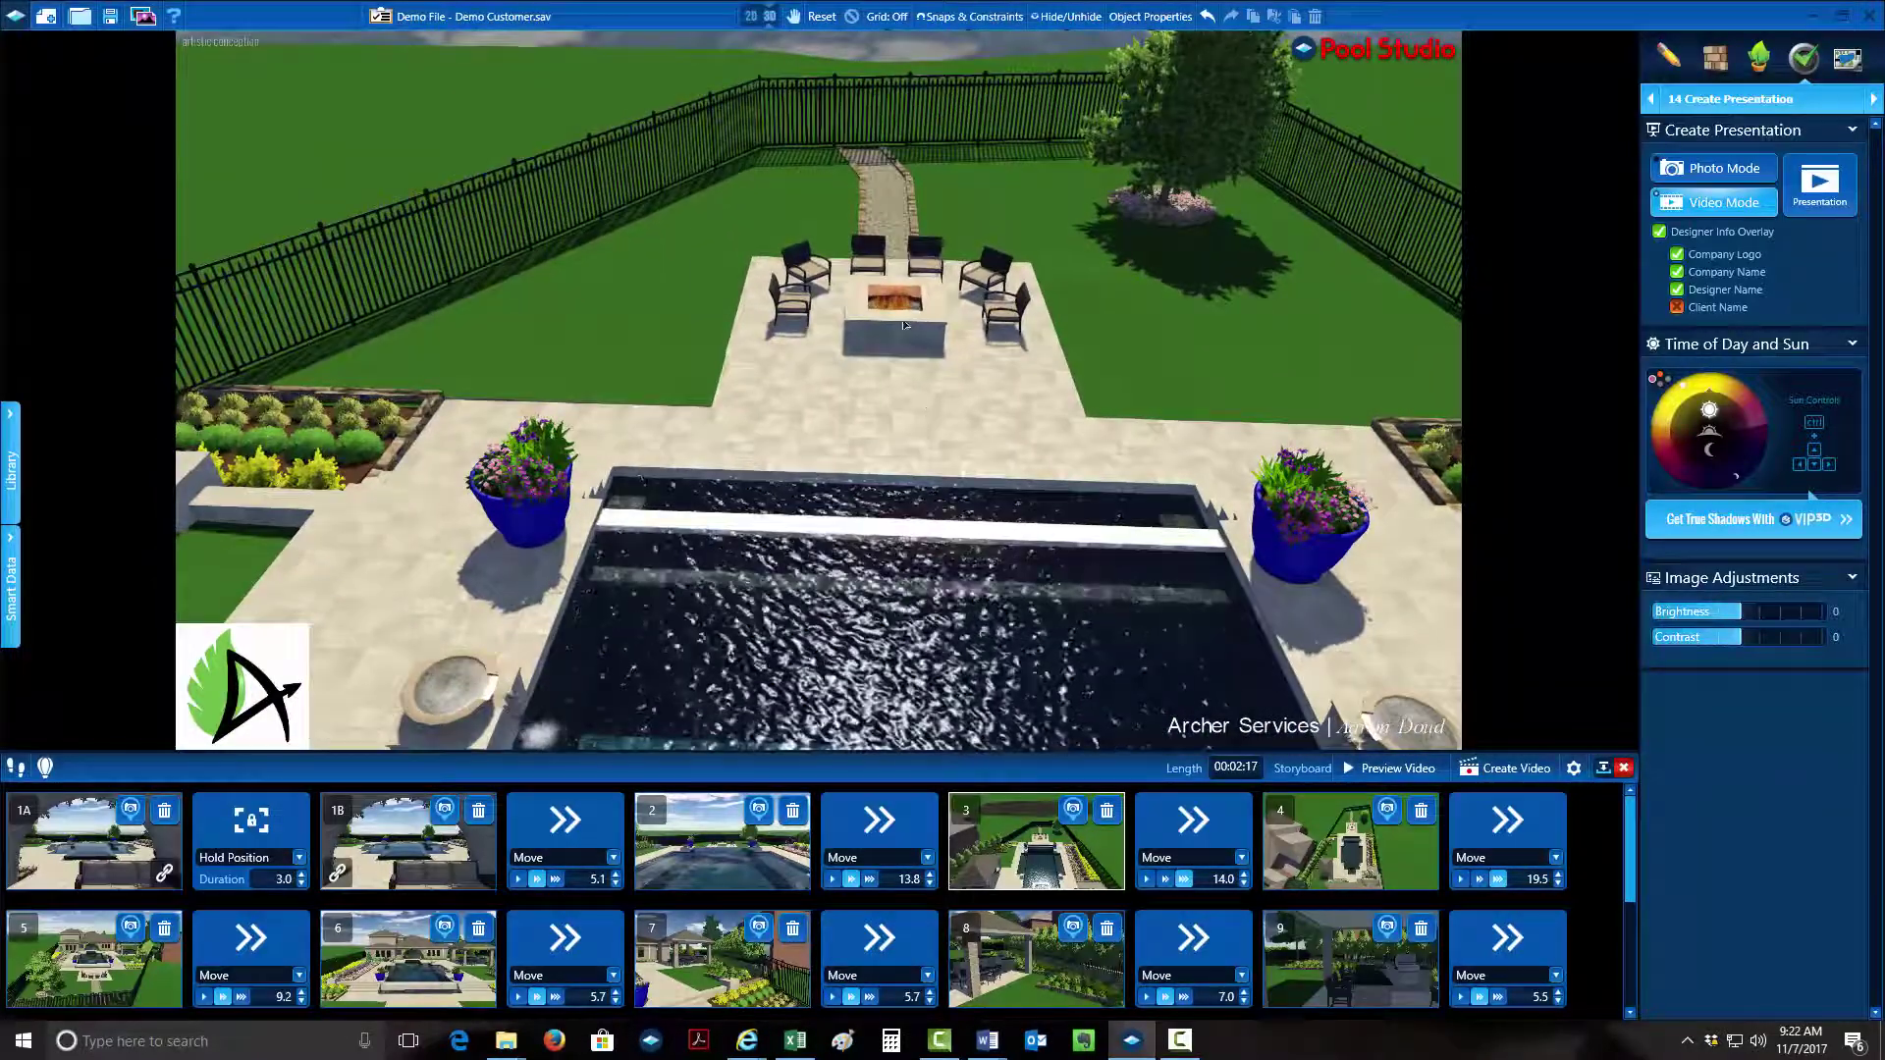
scroll(904, 317, down, 4)
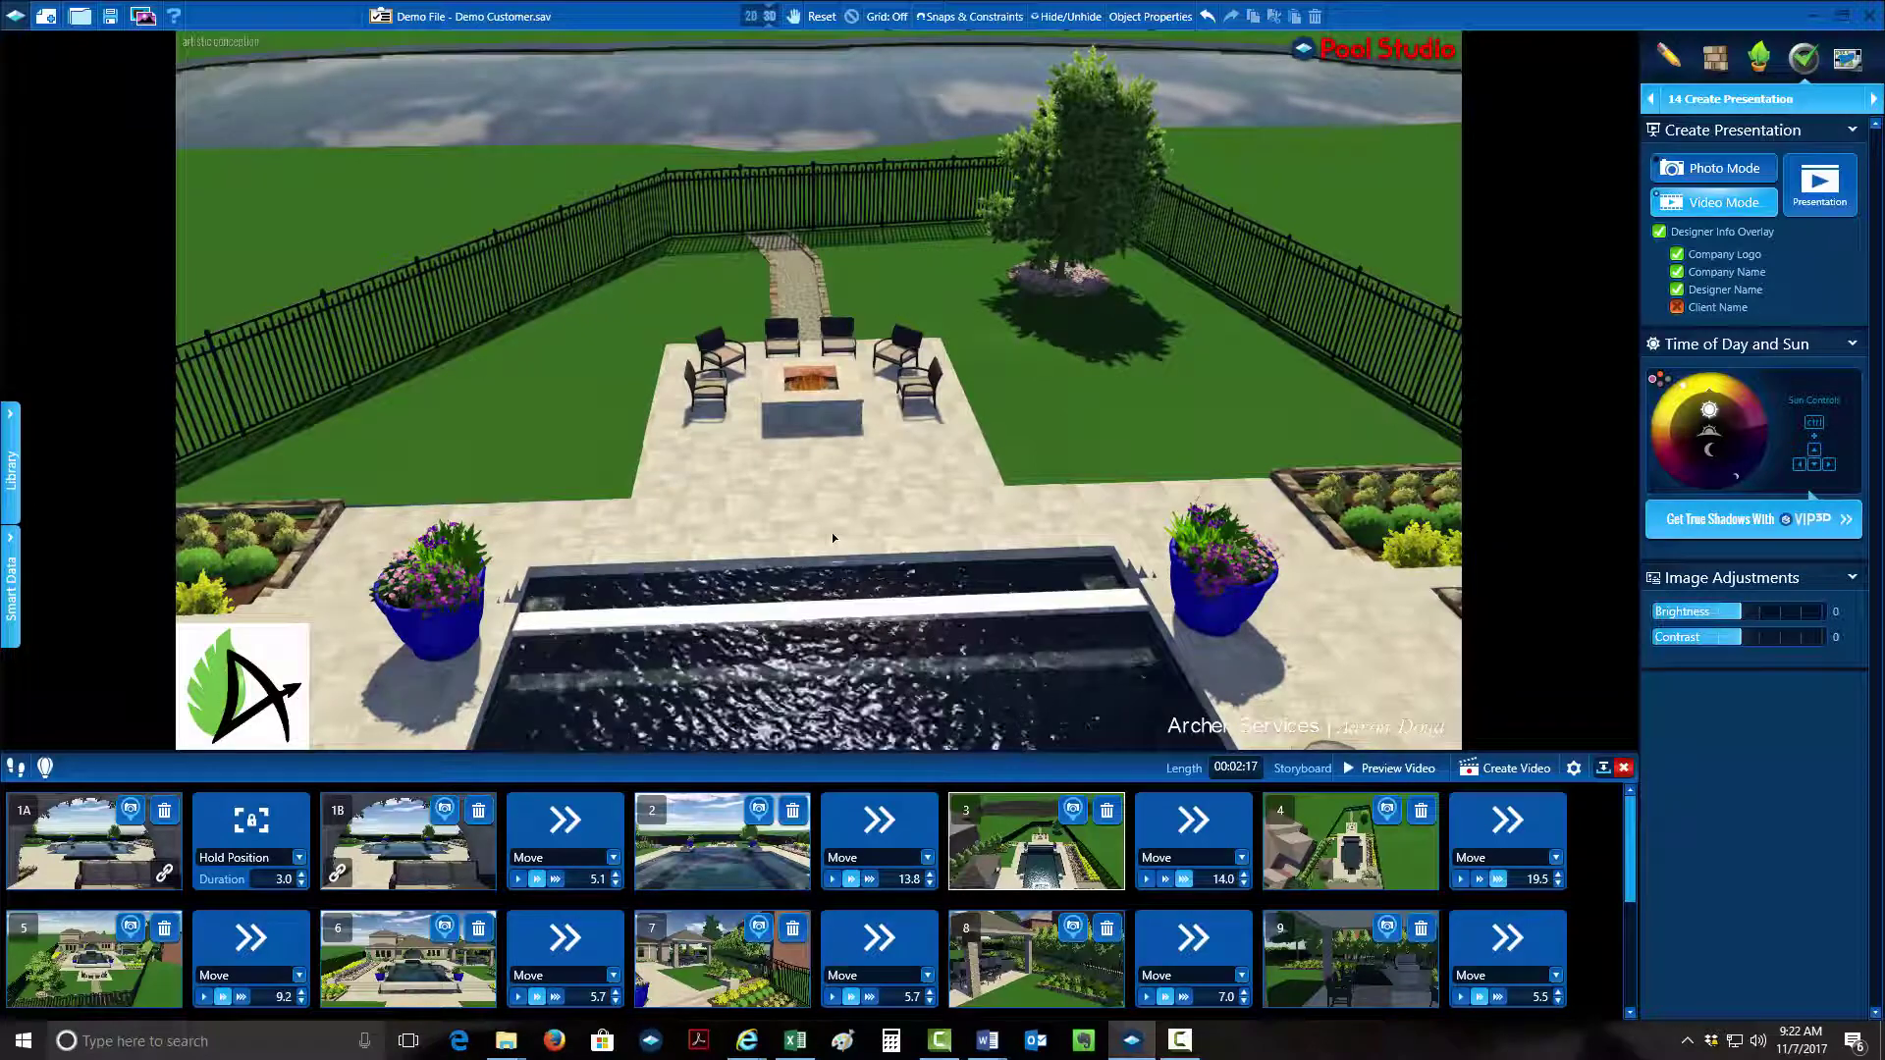
drag(789, 604, 791, 574)
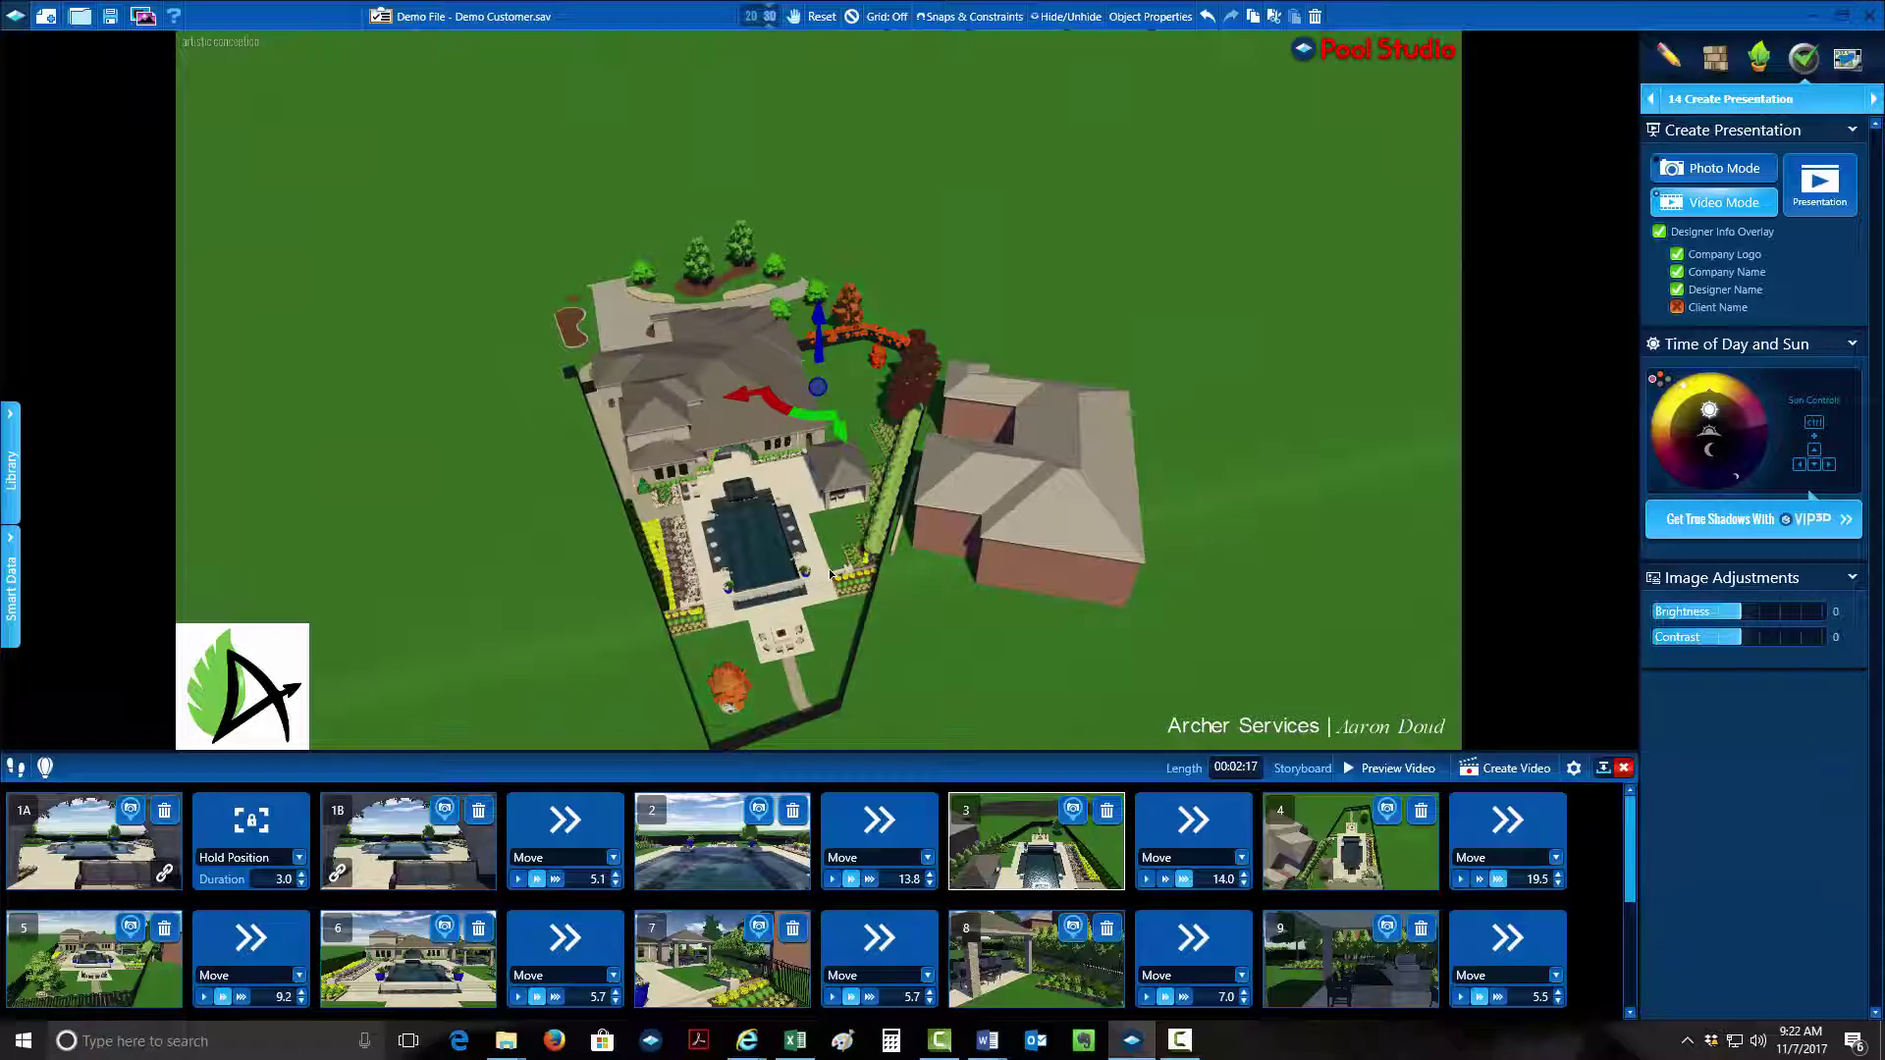
double_click(782, 640)
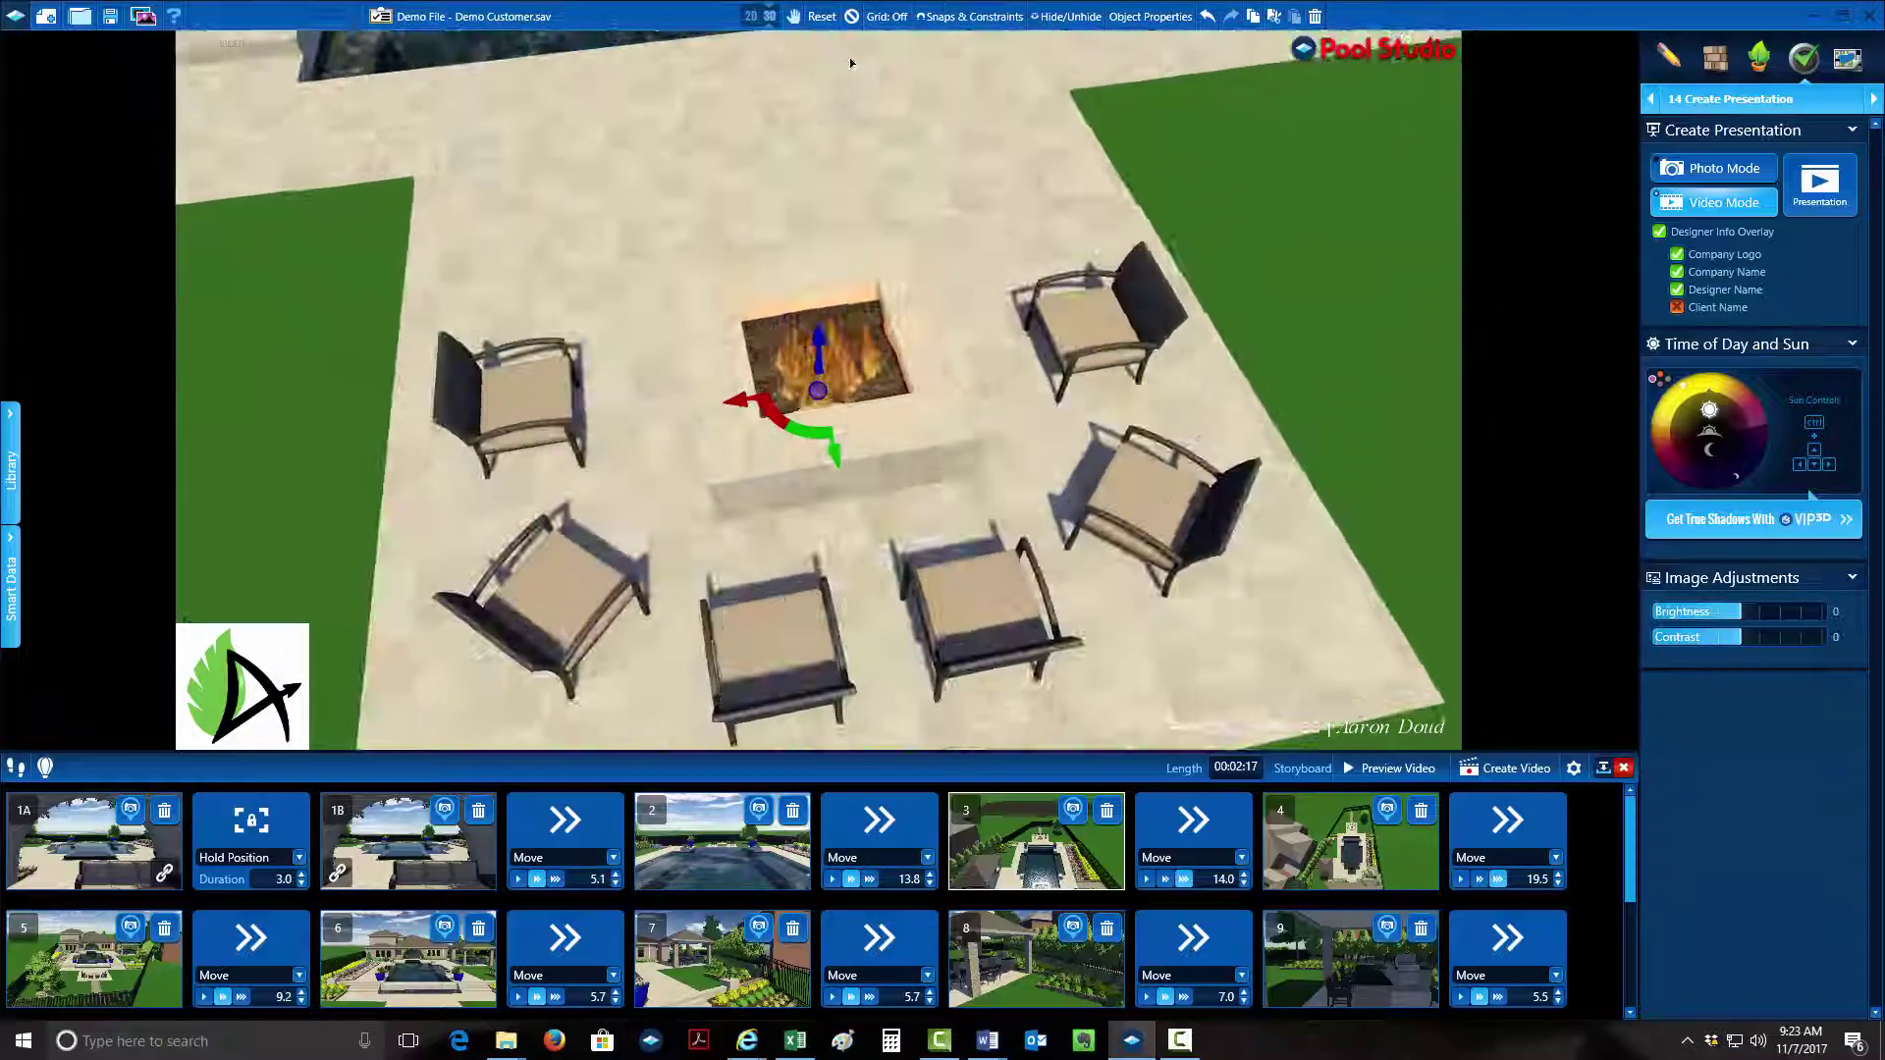
scroll(947, 398, up, 2)
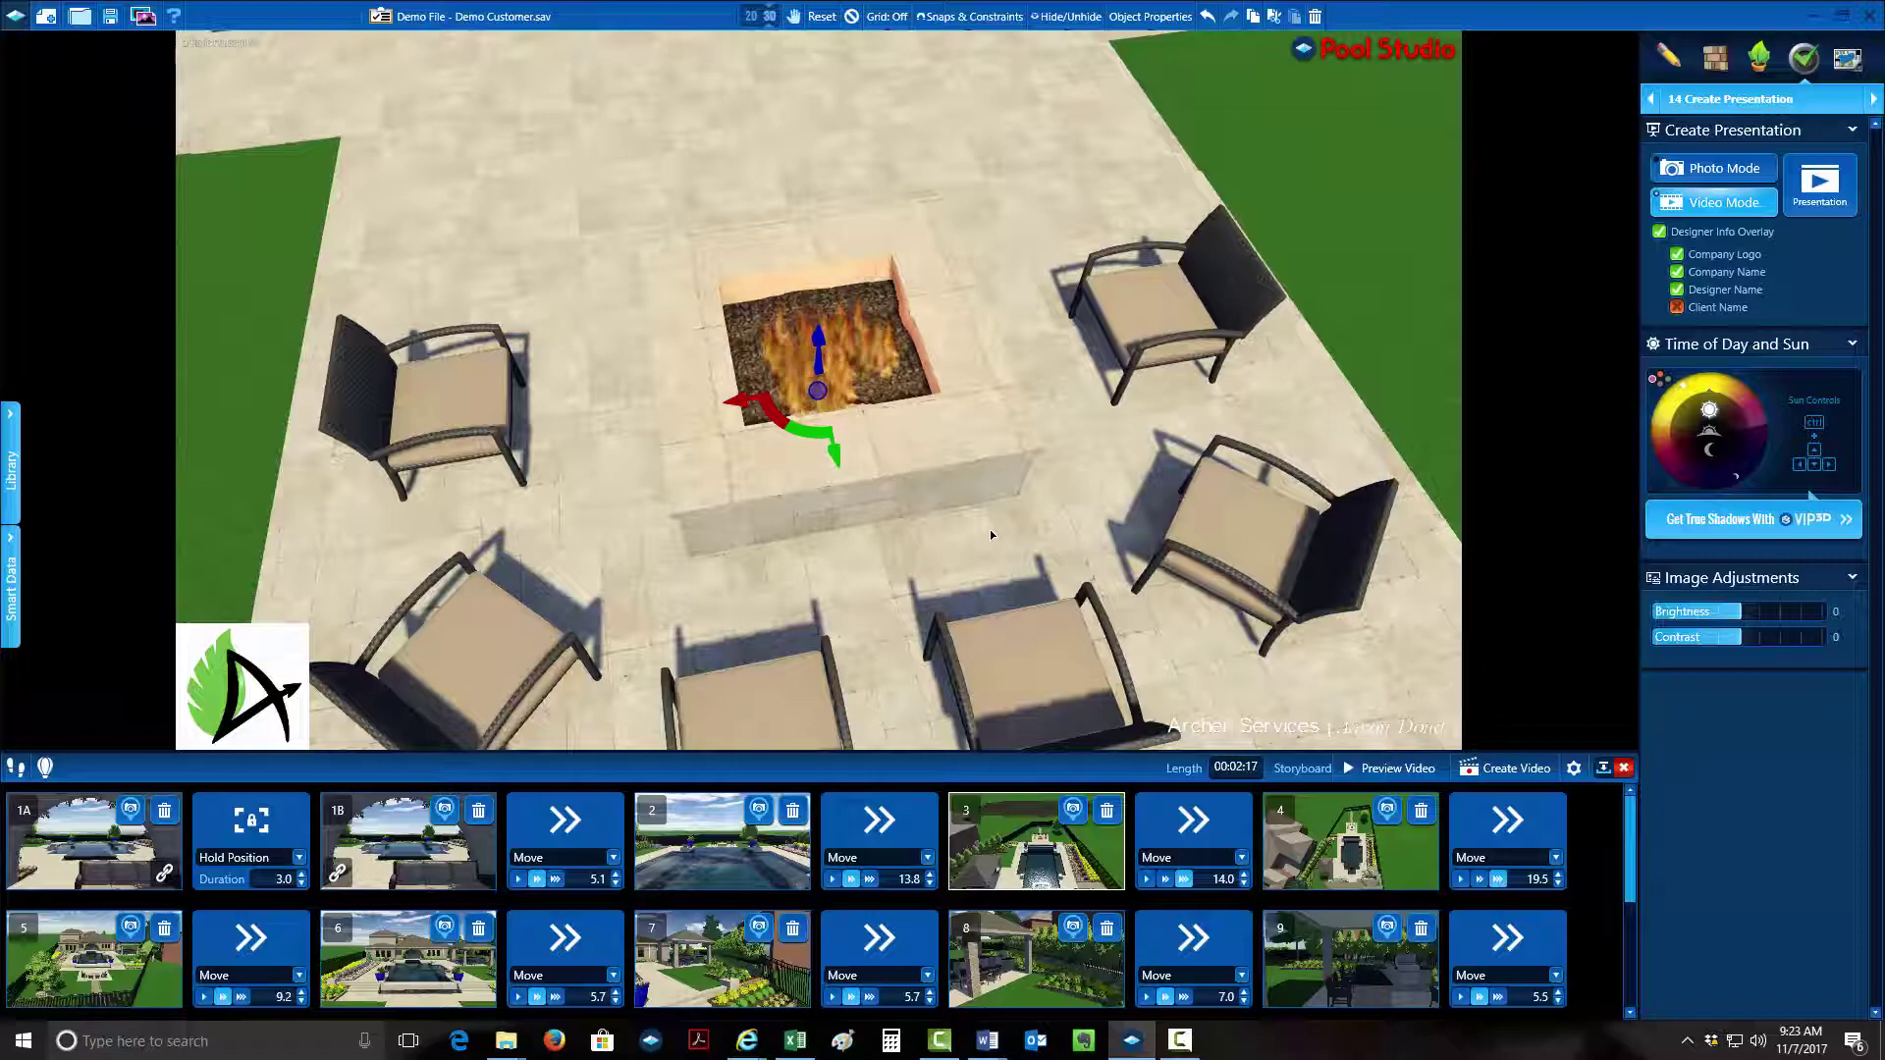
right_drag(1030, 530, 1001, 402)
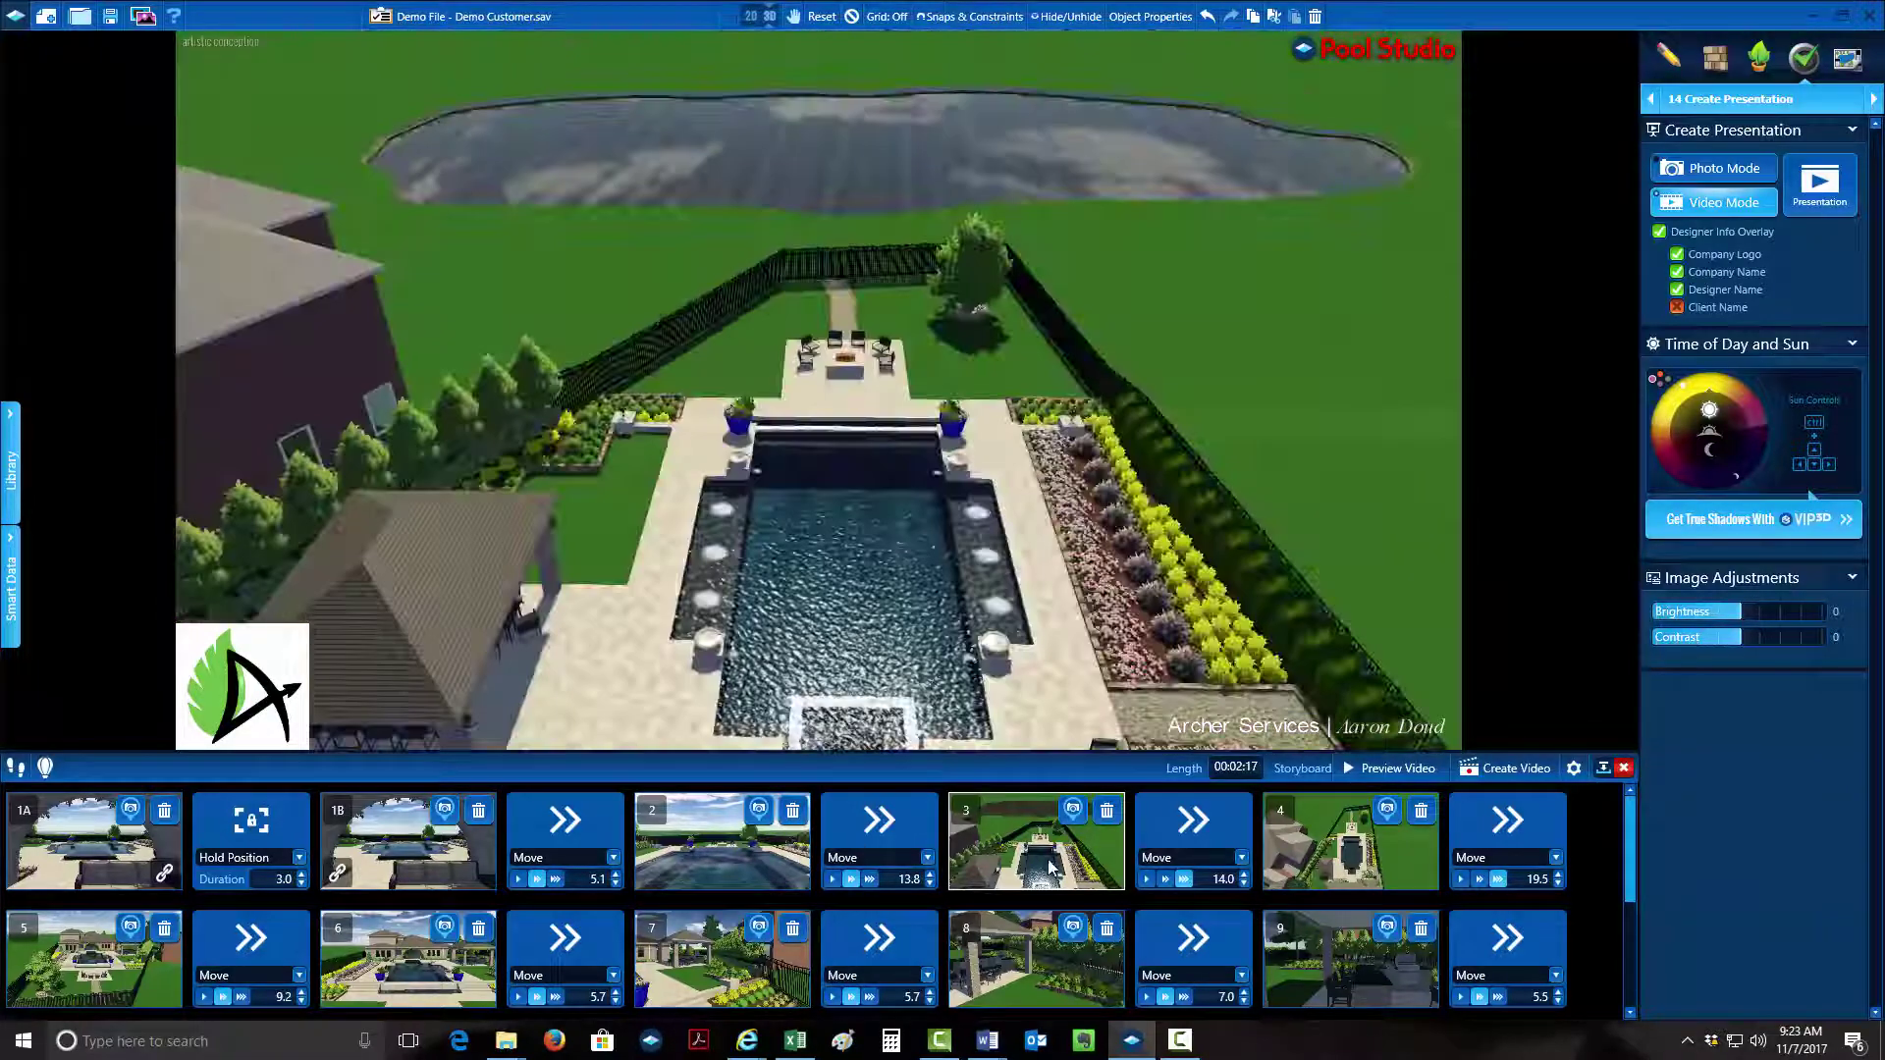
click(1078, 864)
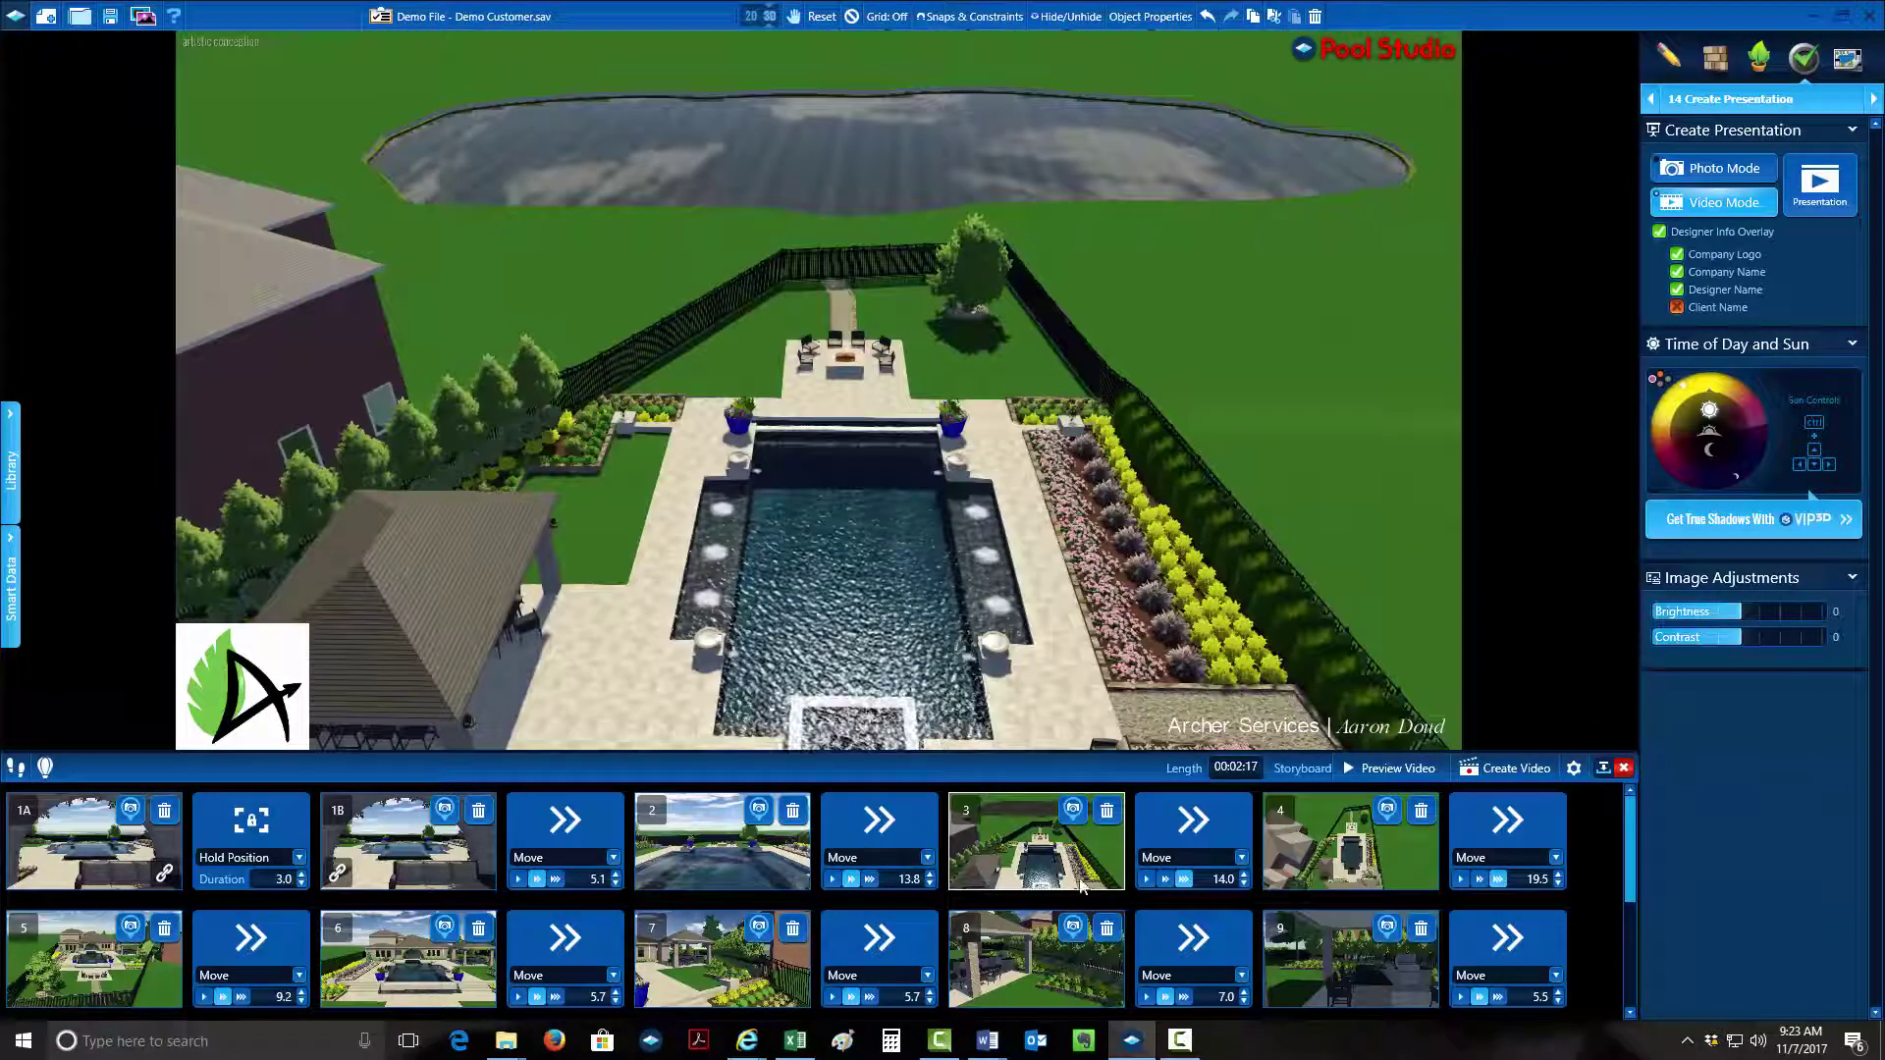
Step: Go through storyboard camera locations 4, 5, 6, 8 and 9 in the 3D view
click(1327, 862)
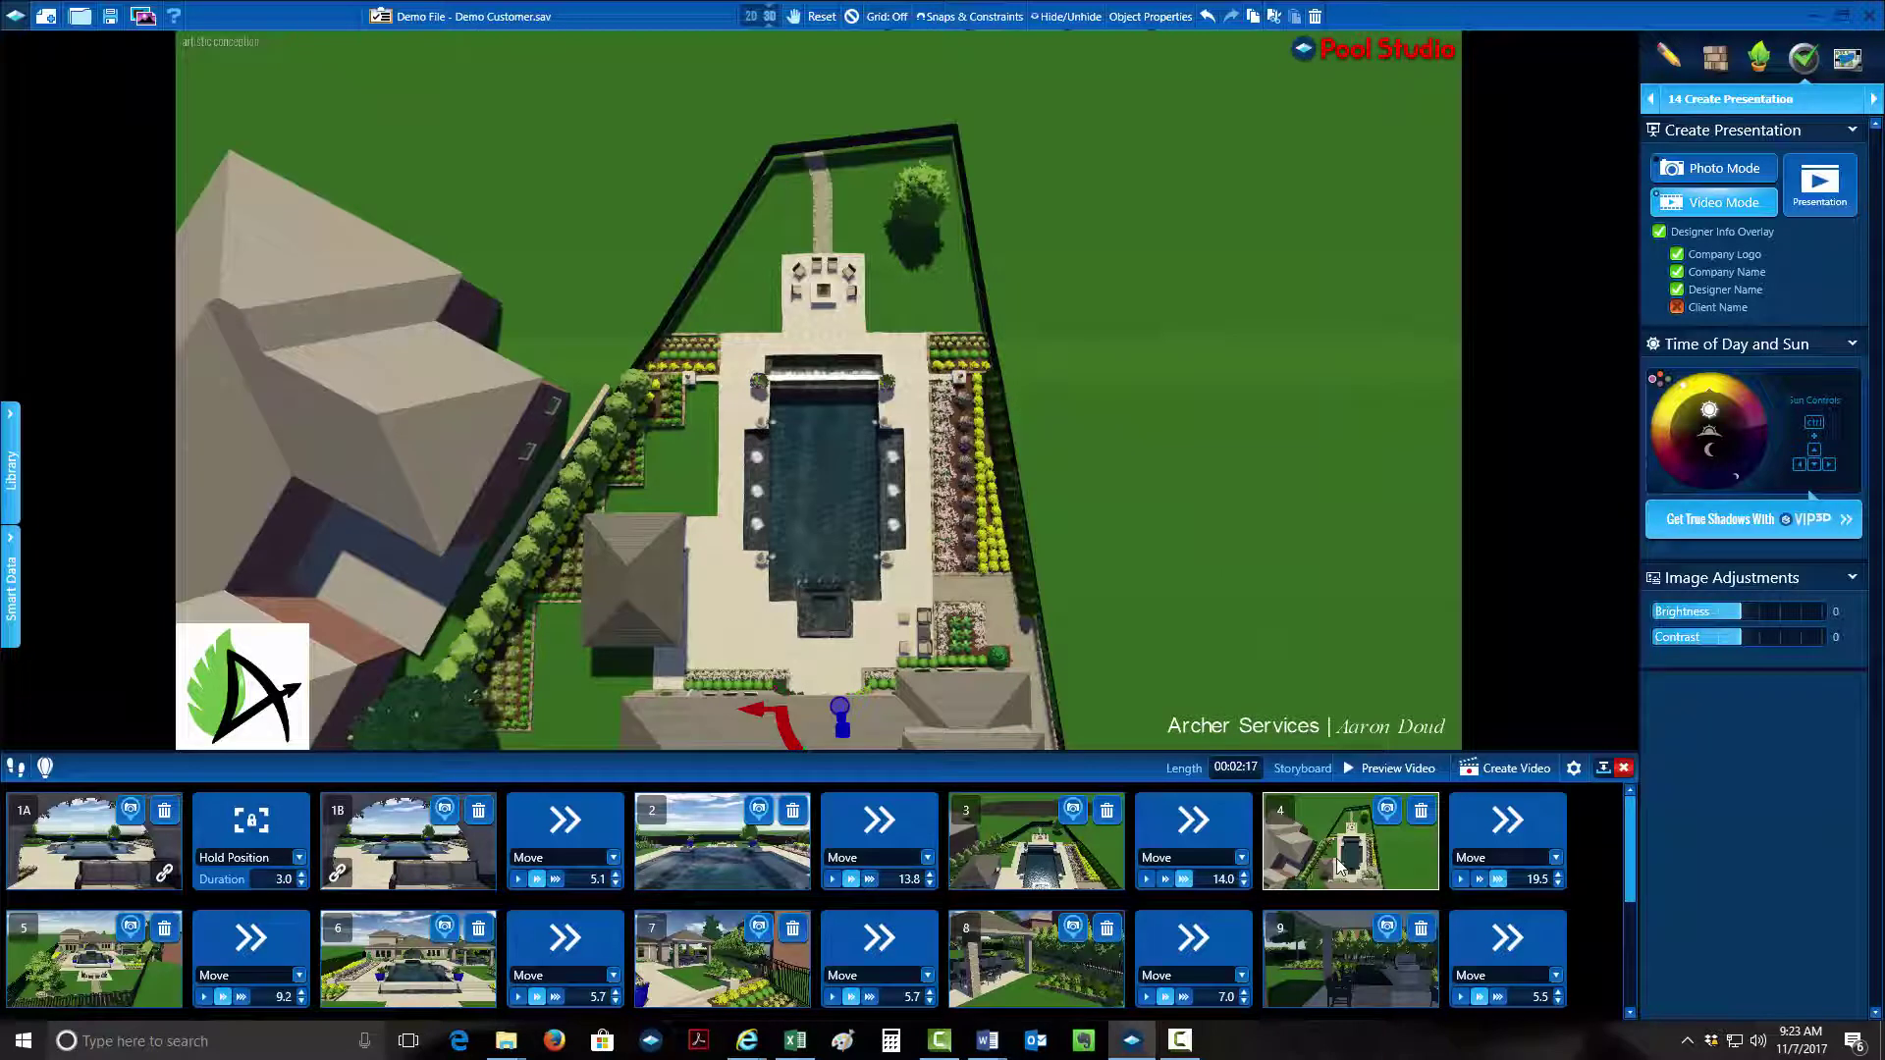
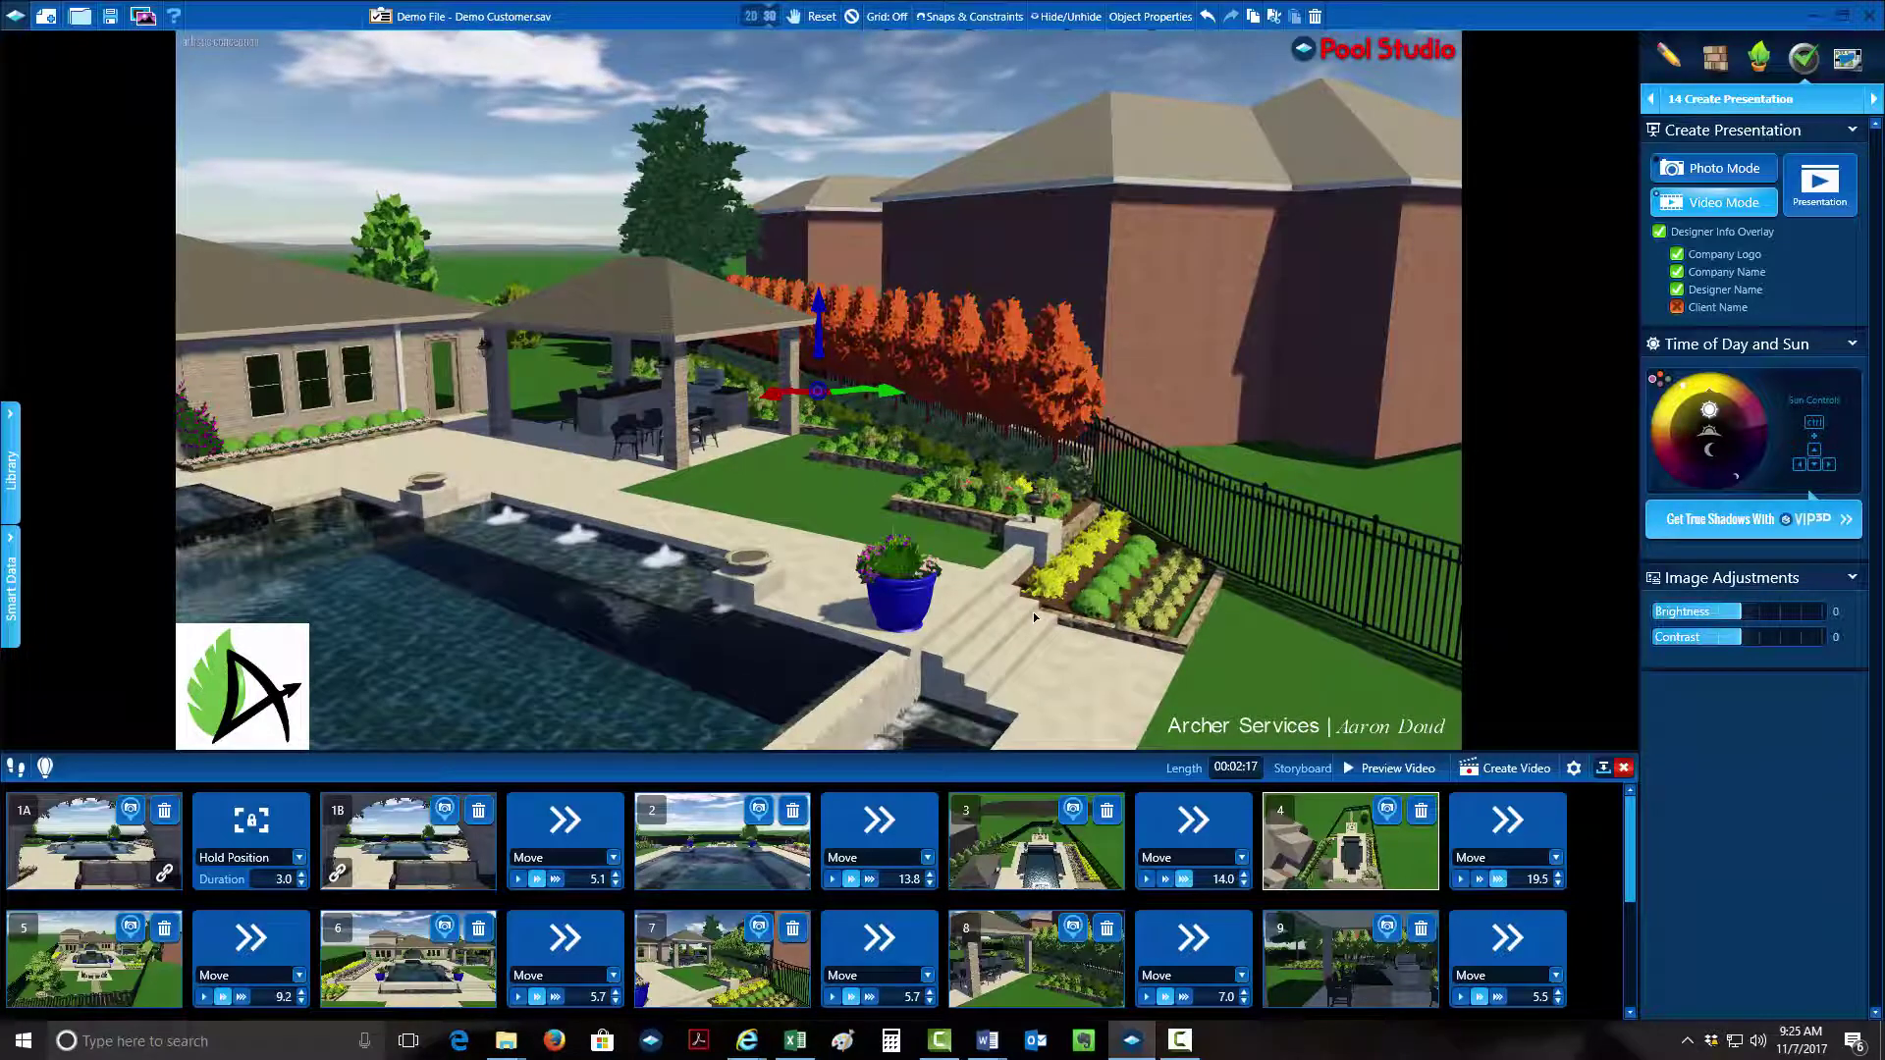
click(1318, 864)
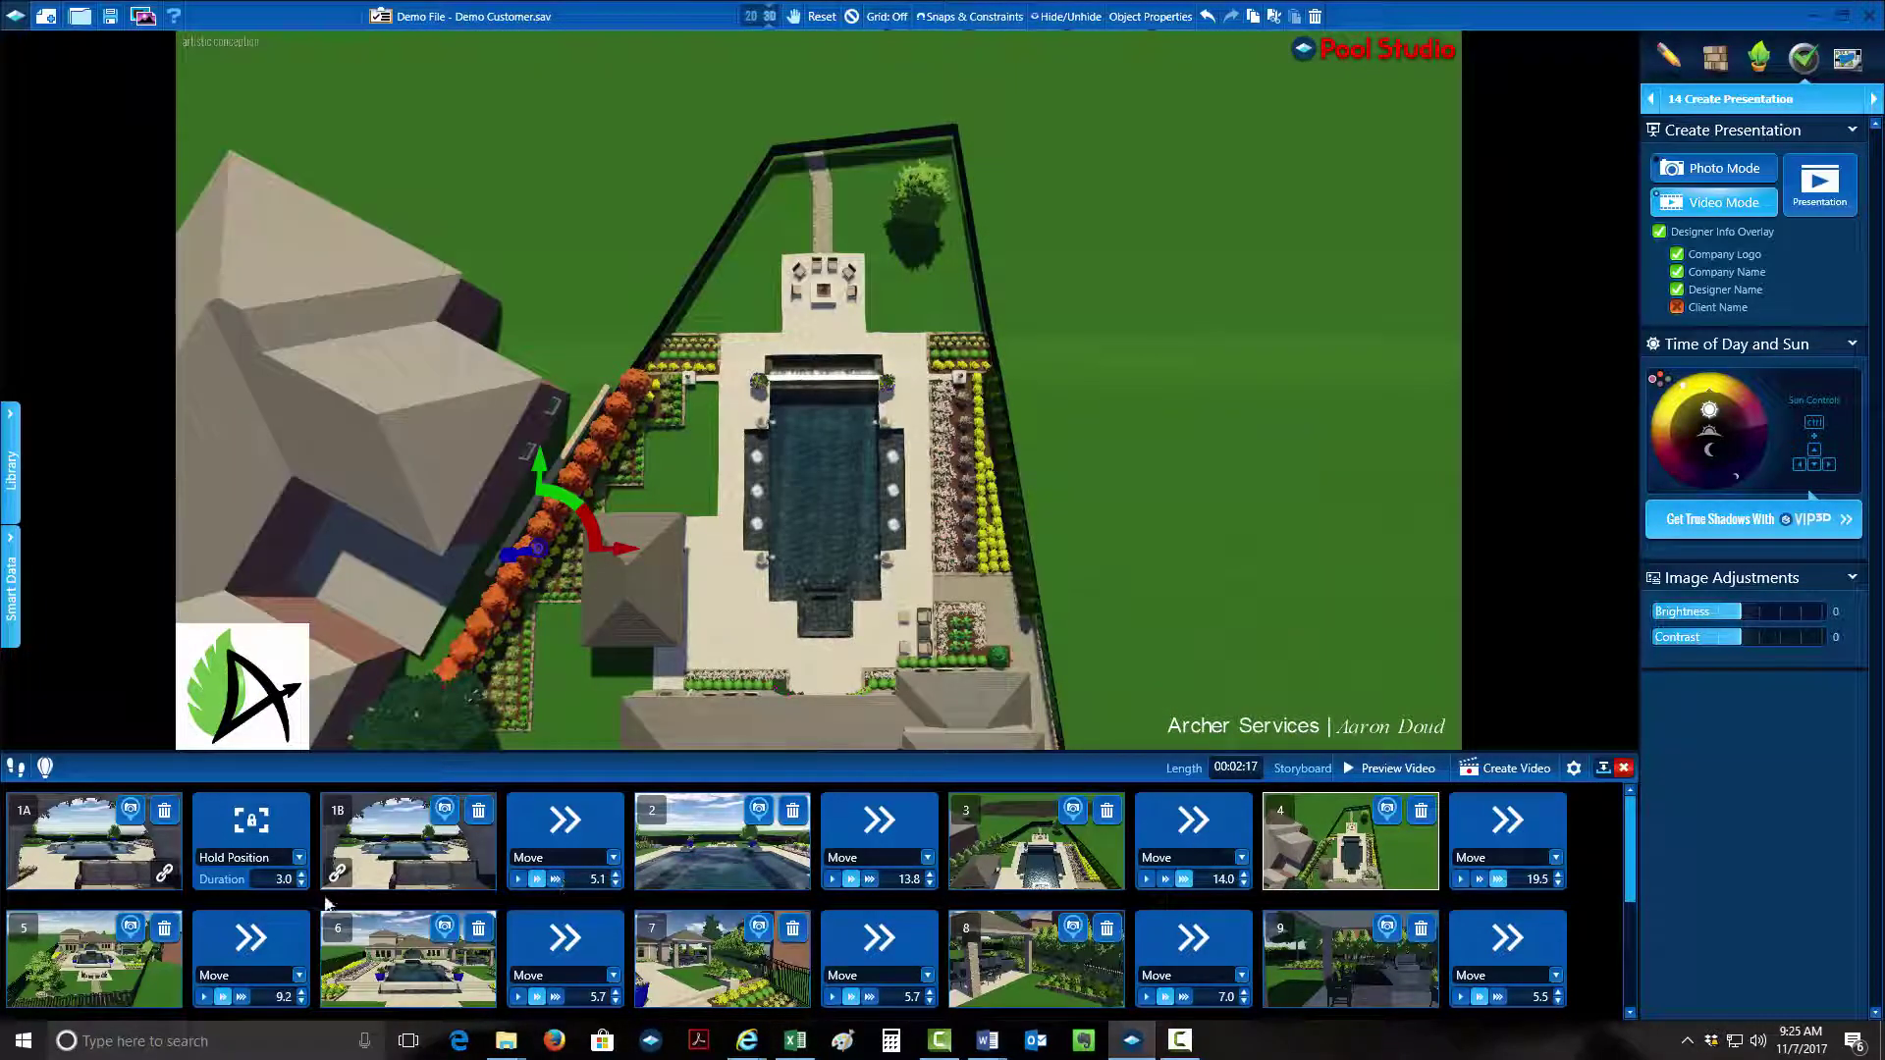
click(105, 977)
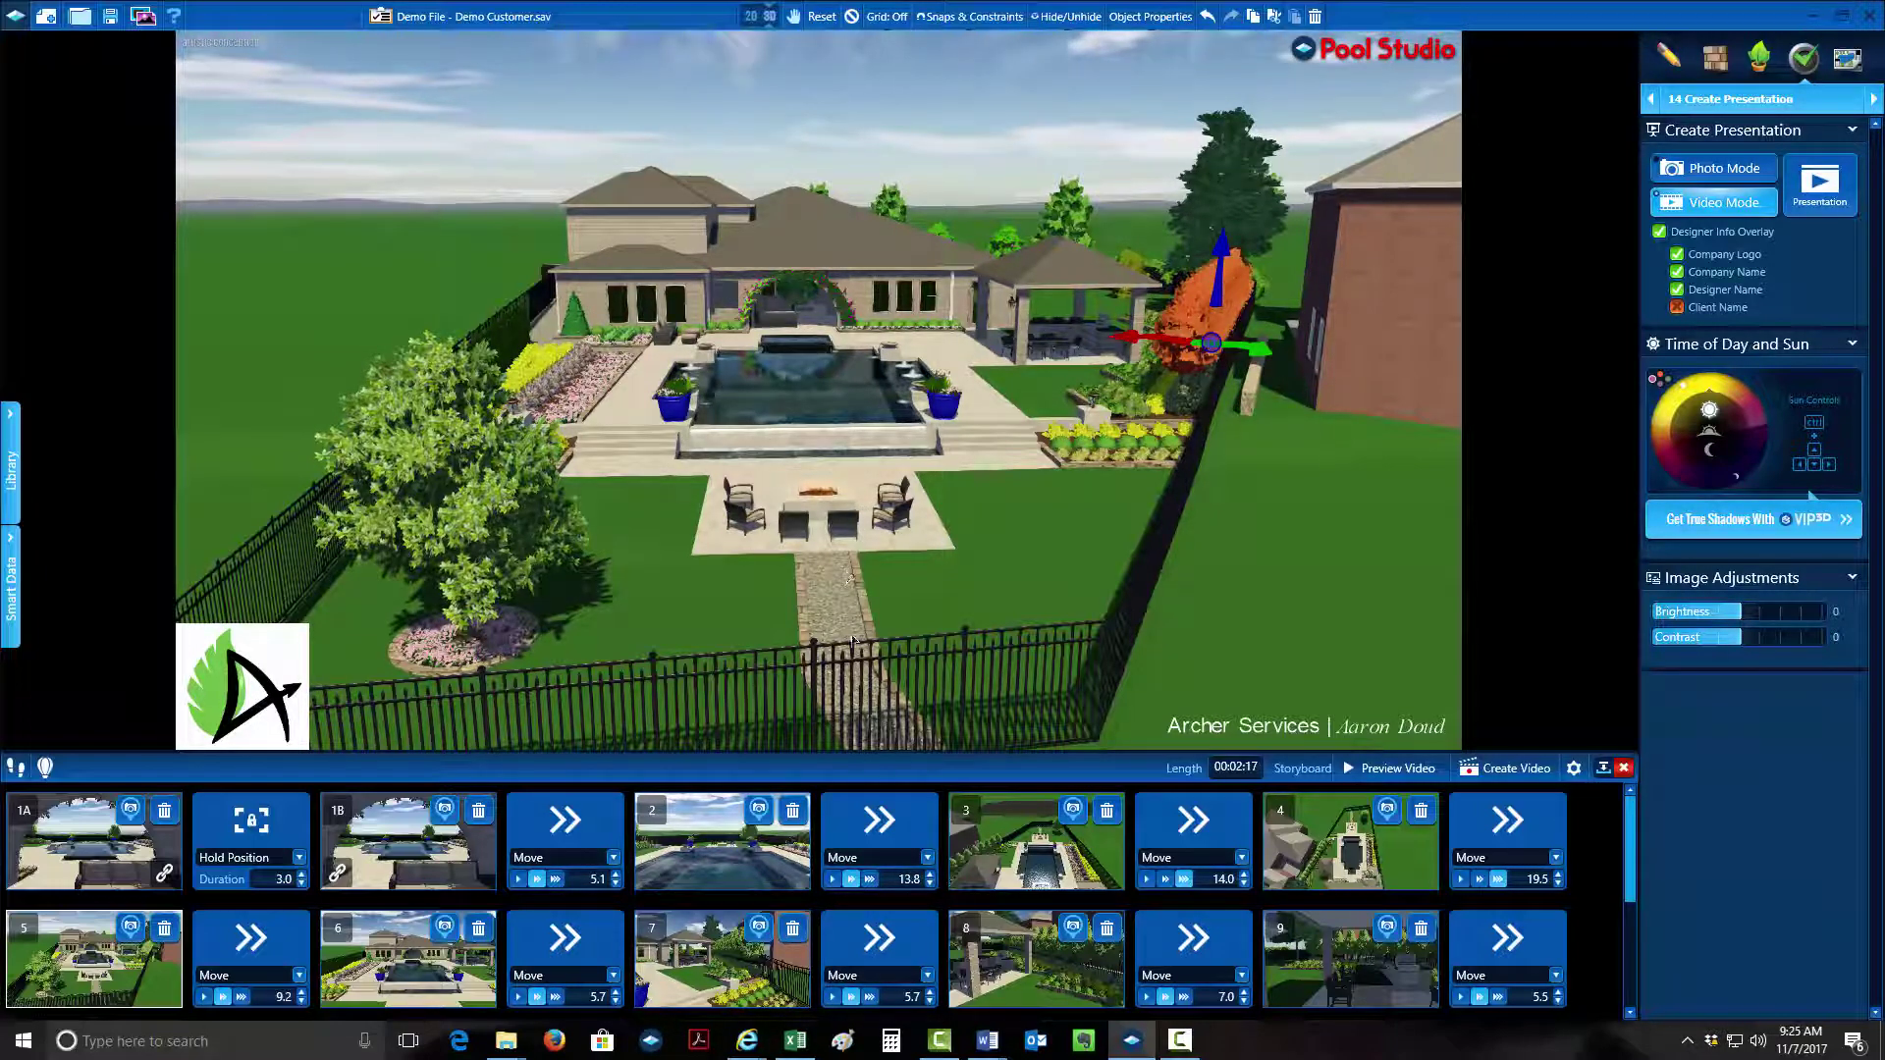
click(438, 967)
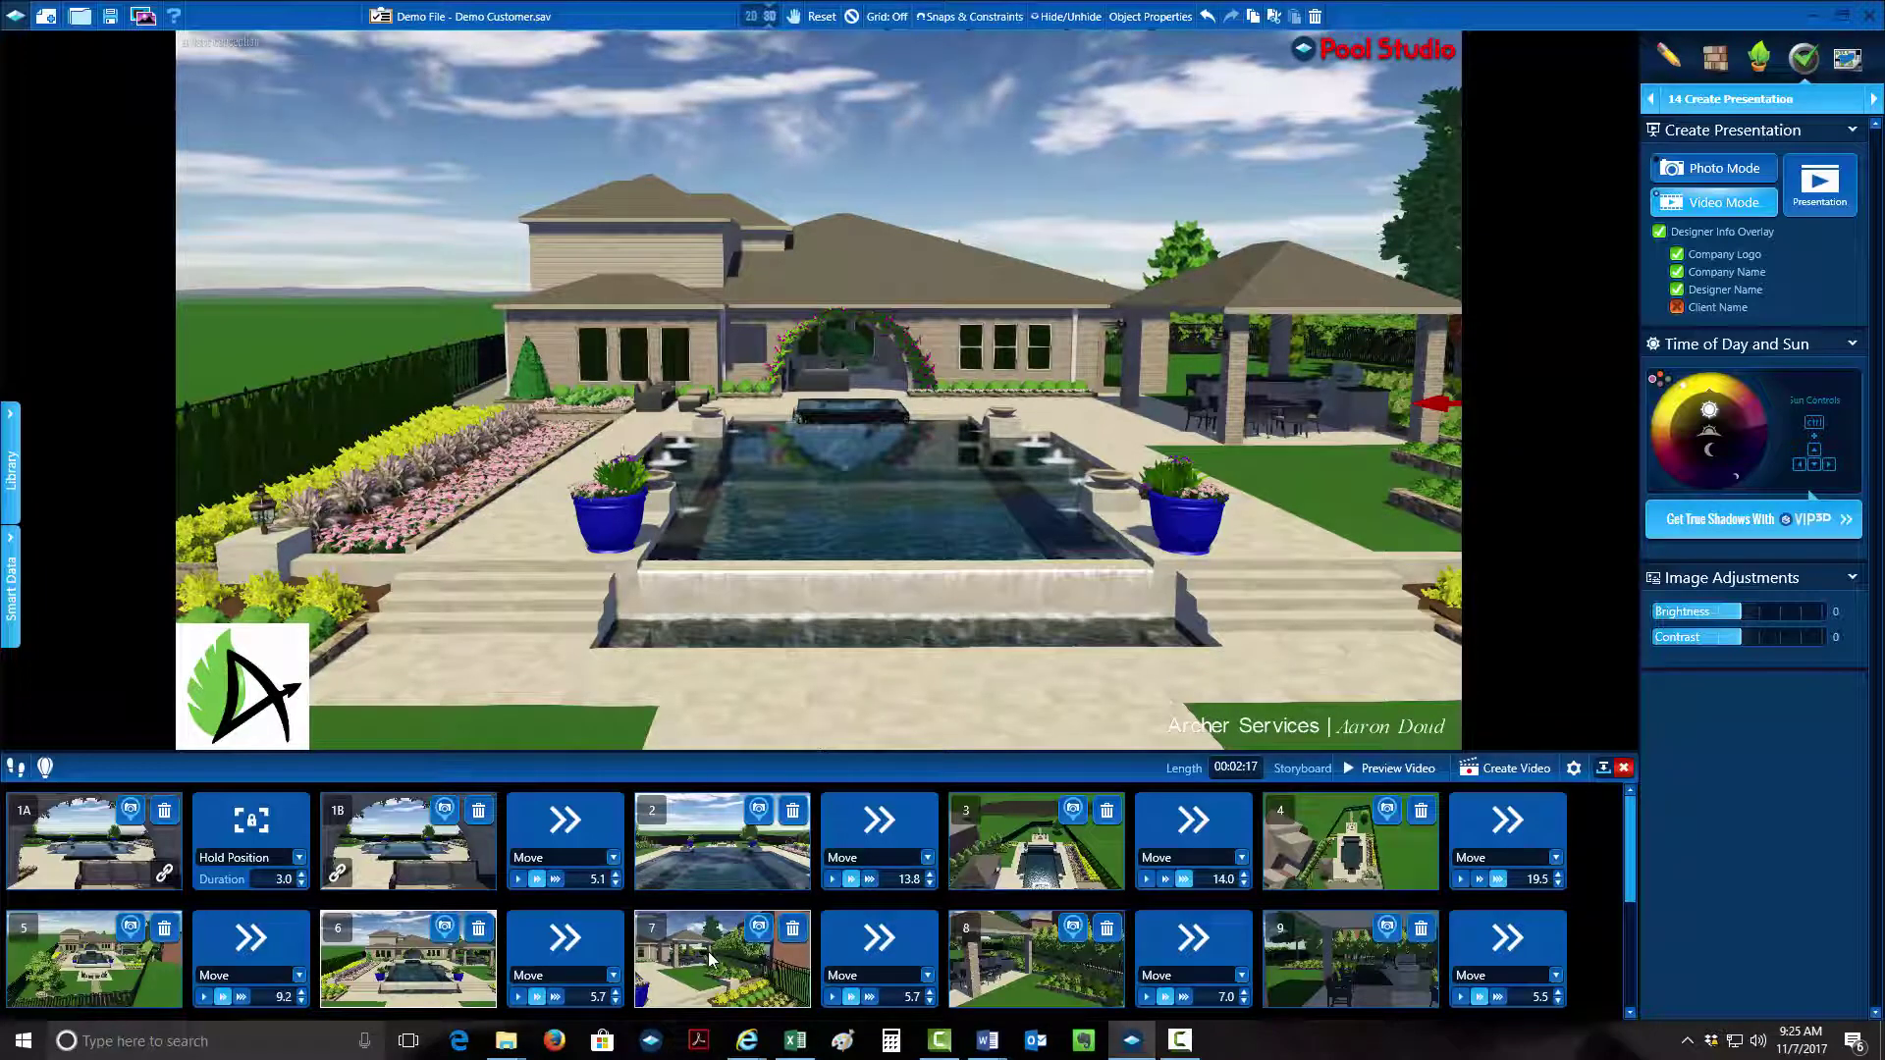
click(1021, 977)
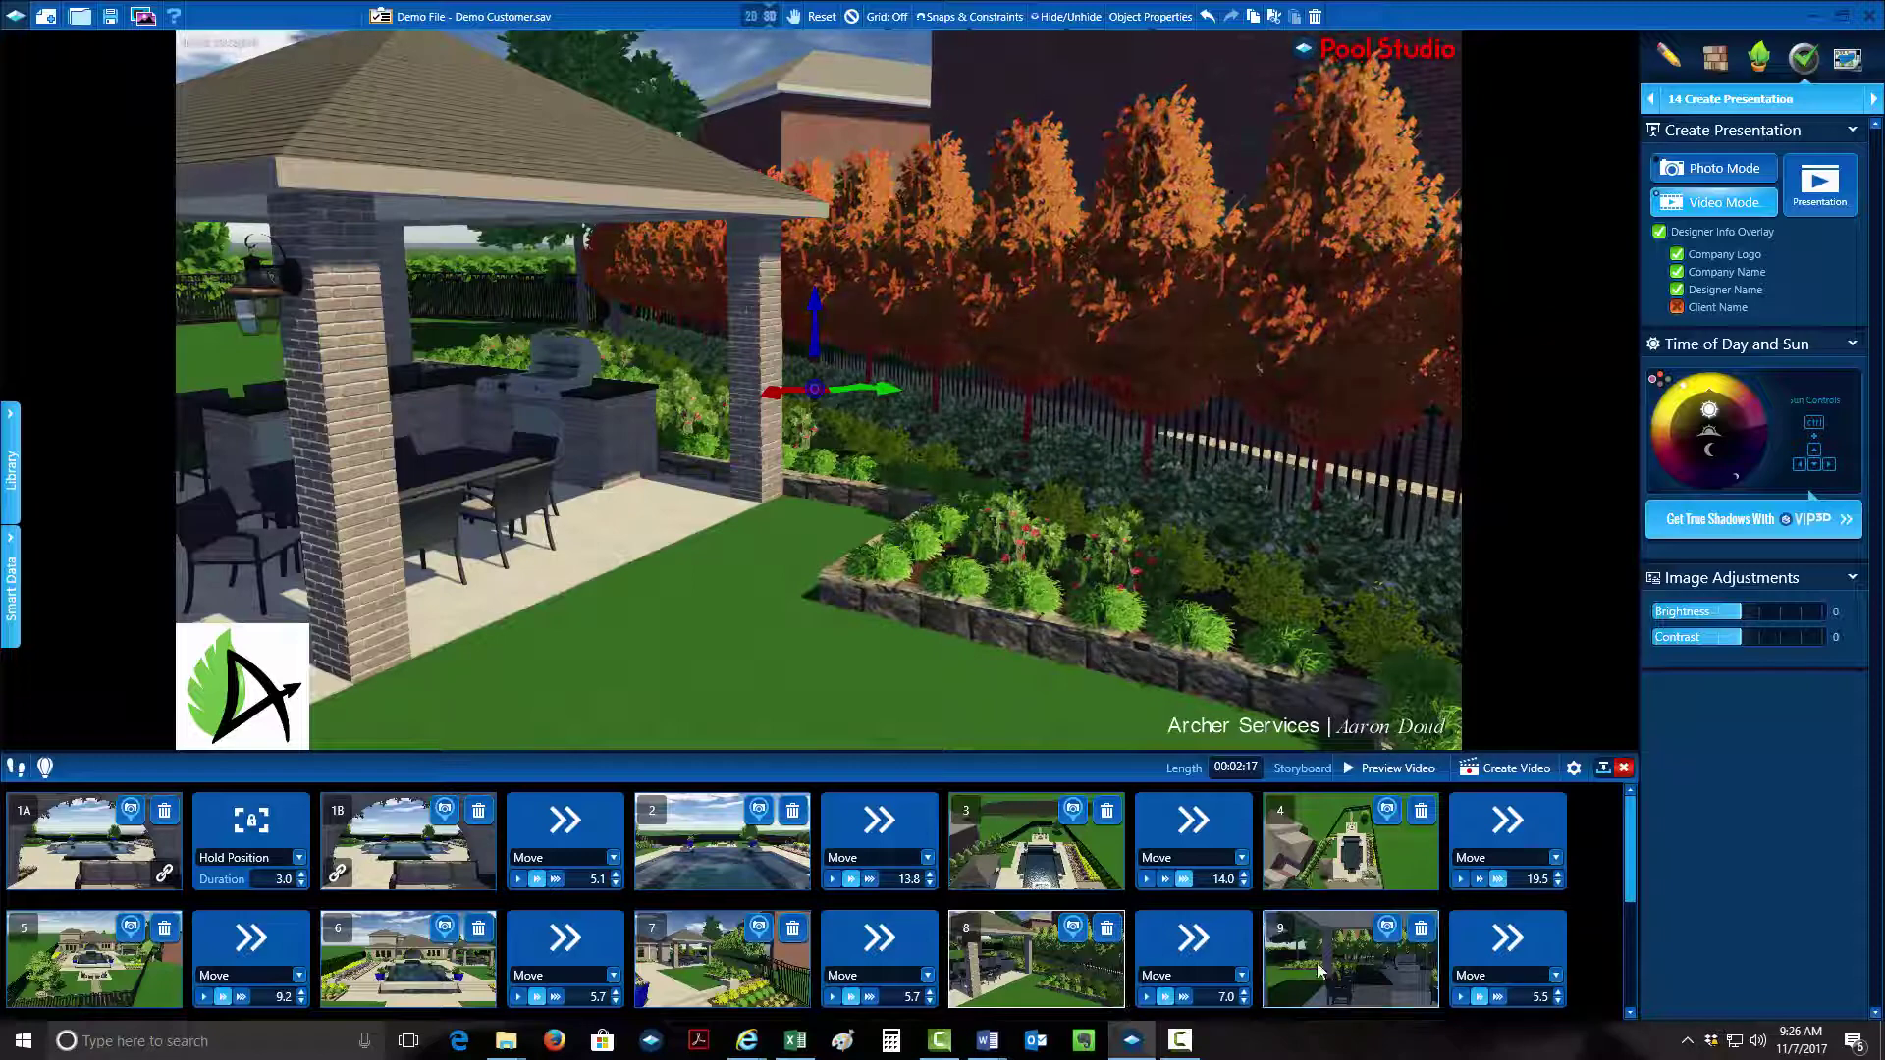
click(1319, 966)
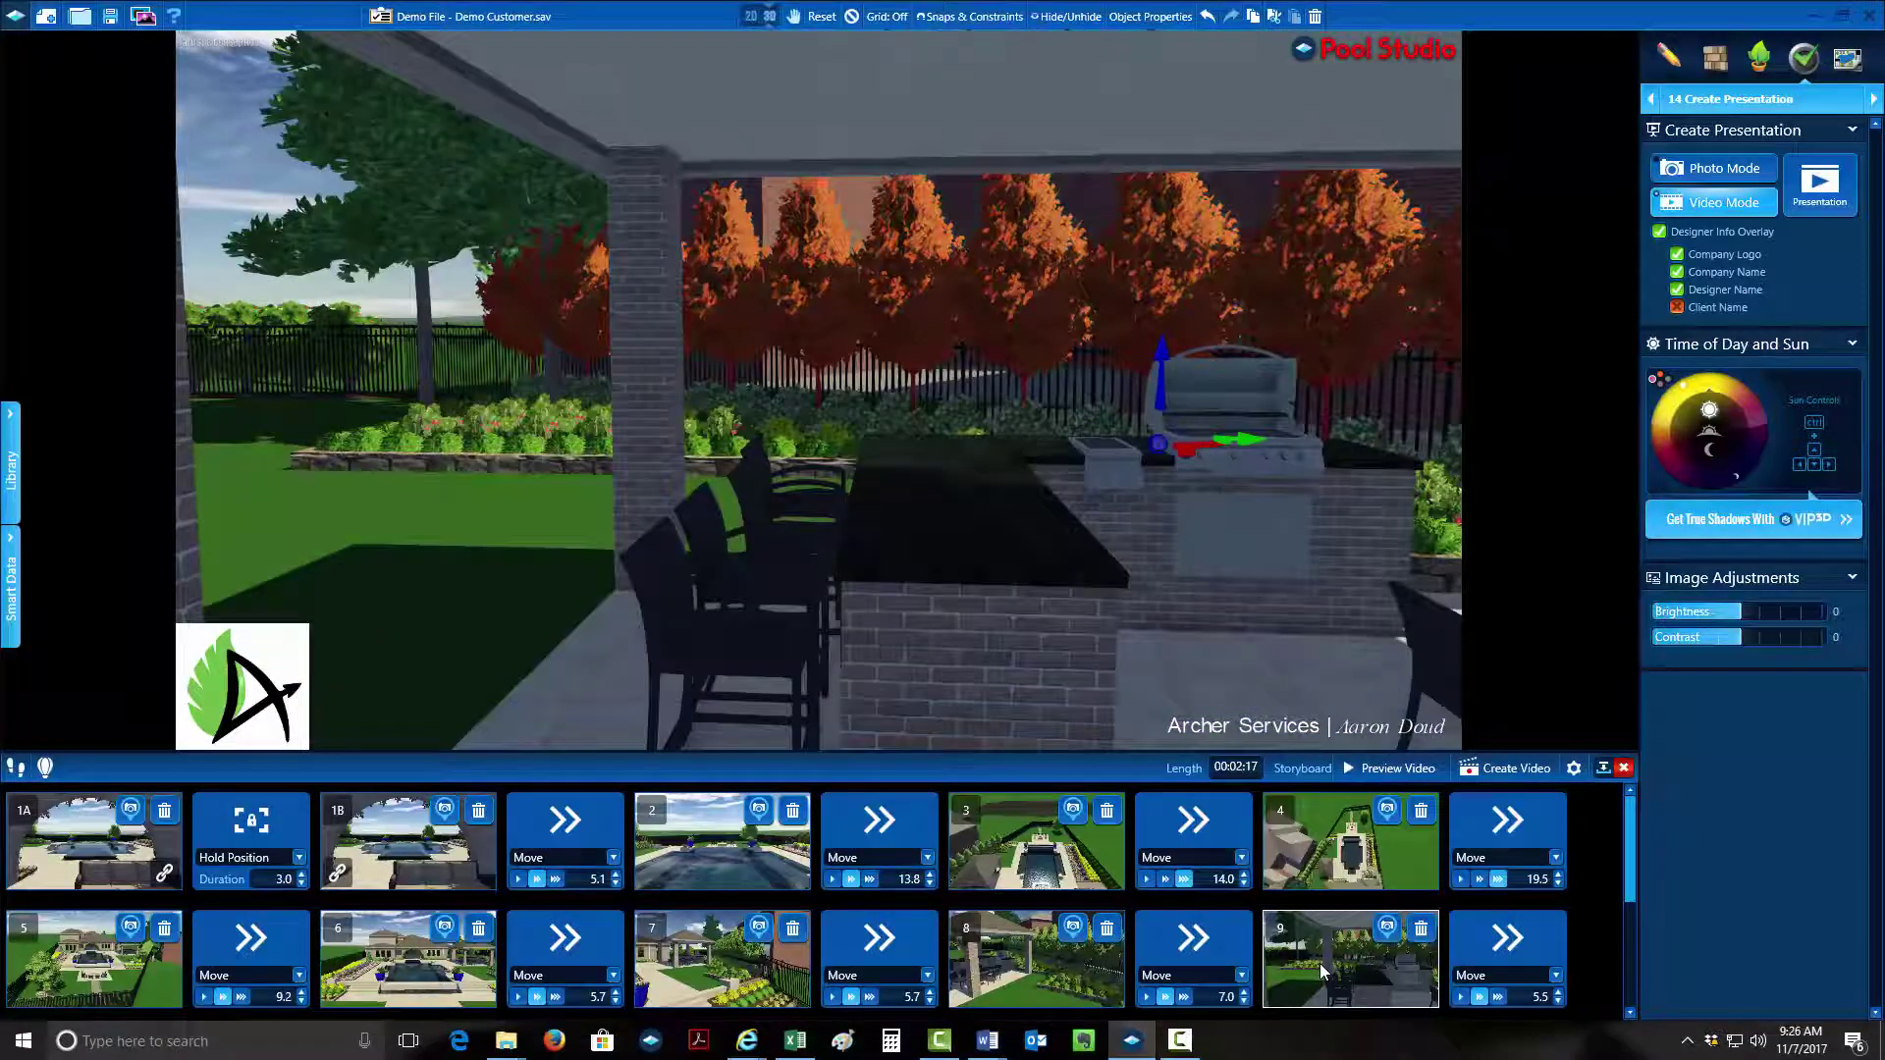
Step: Go through storyboard camera locations 10, 11, 12, 13 and 14 in the 3D view
scroll(102, 976, down, 1)
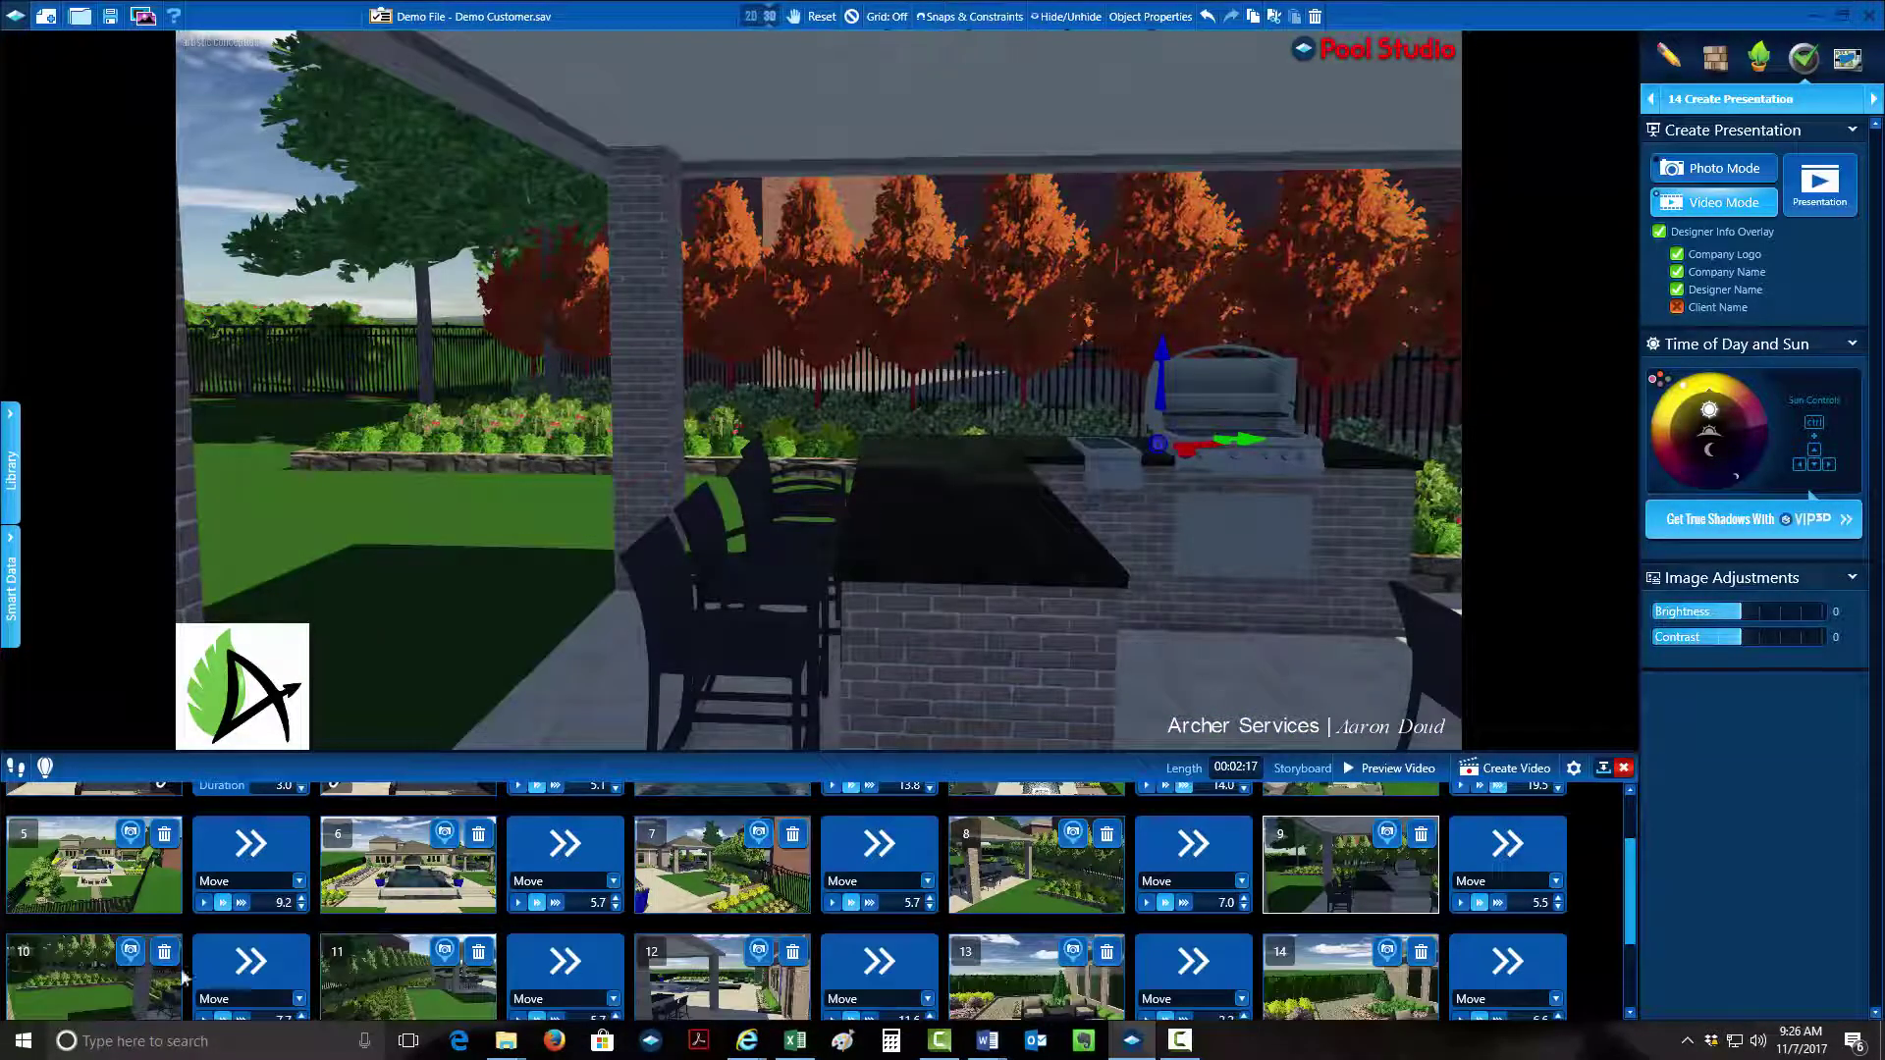
click(98, 987)
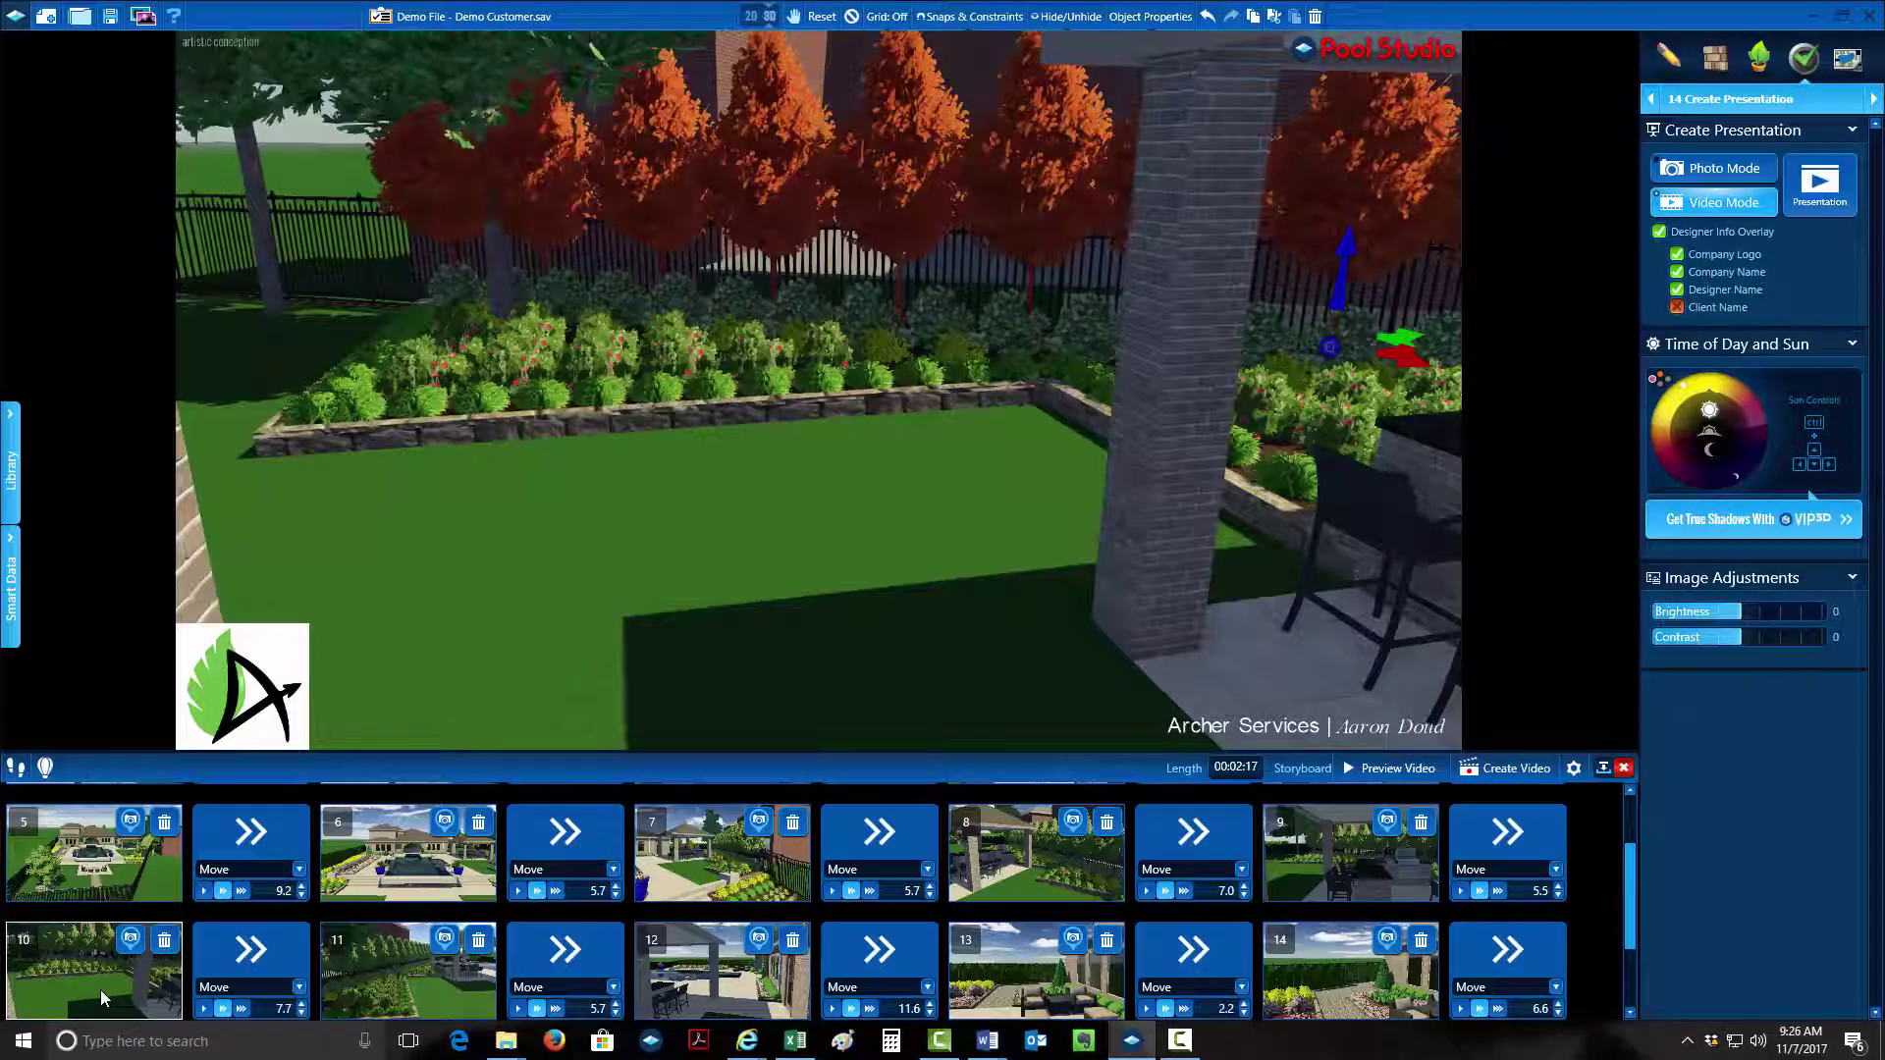
click(376, 997)
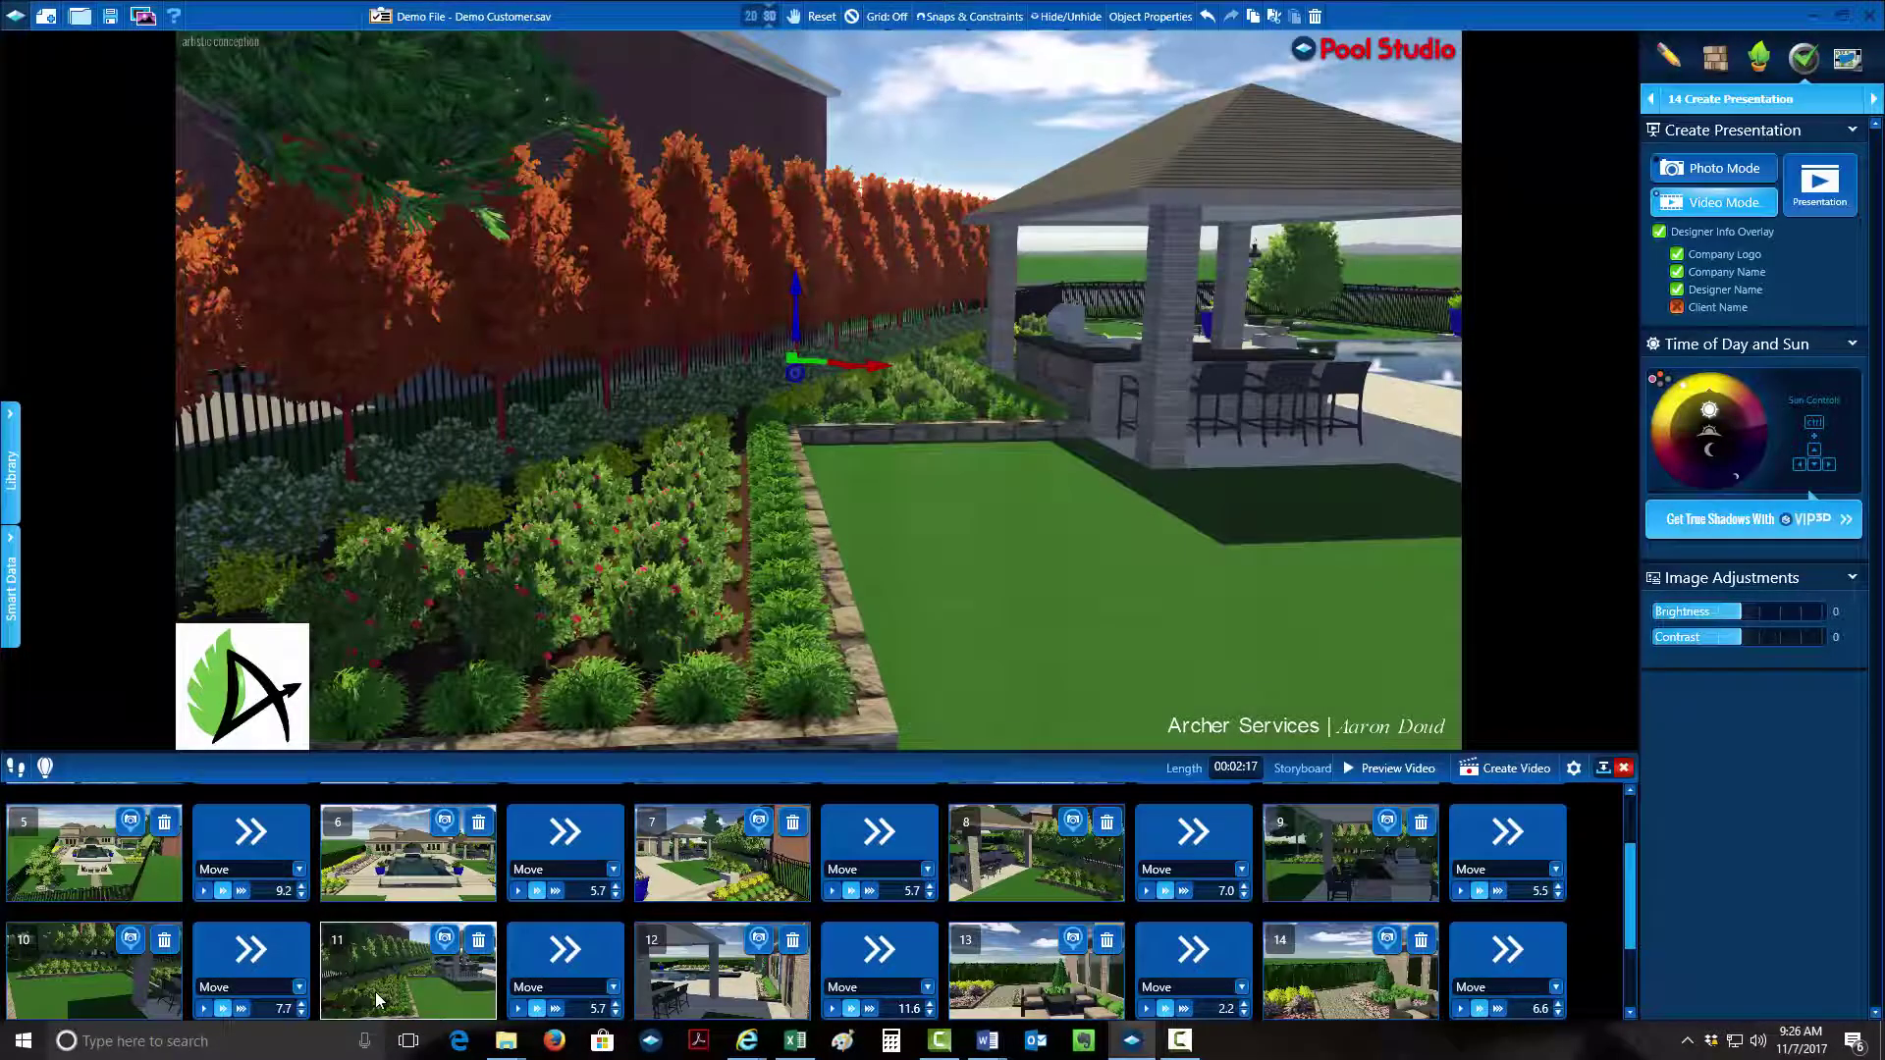
click(700, 988)
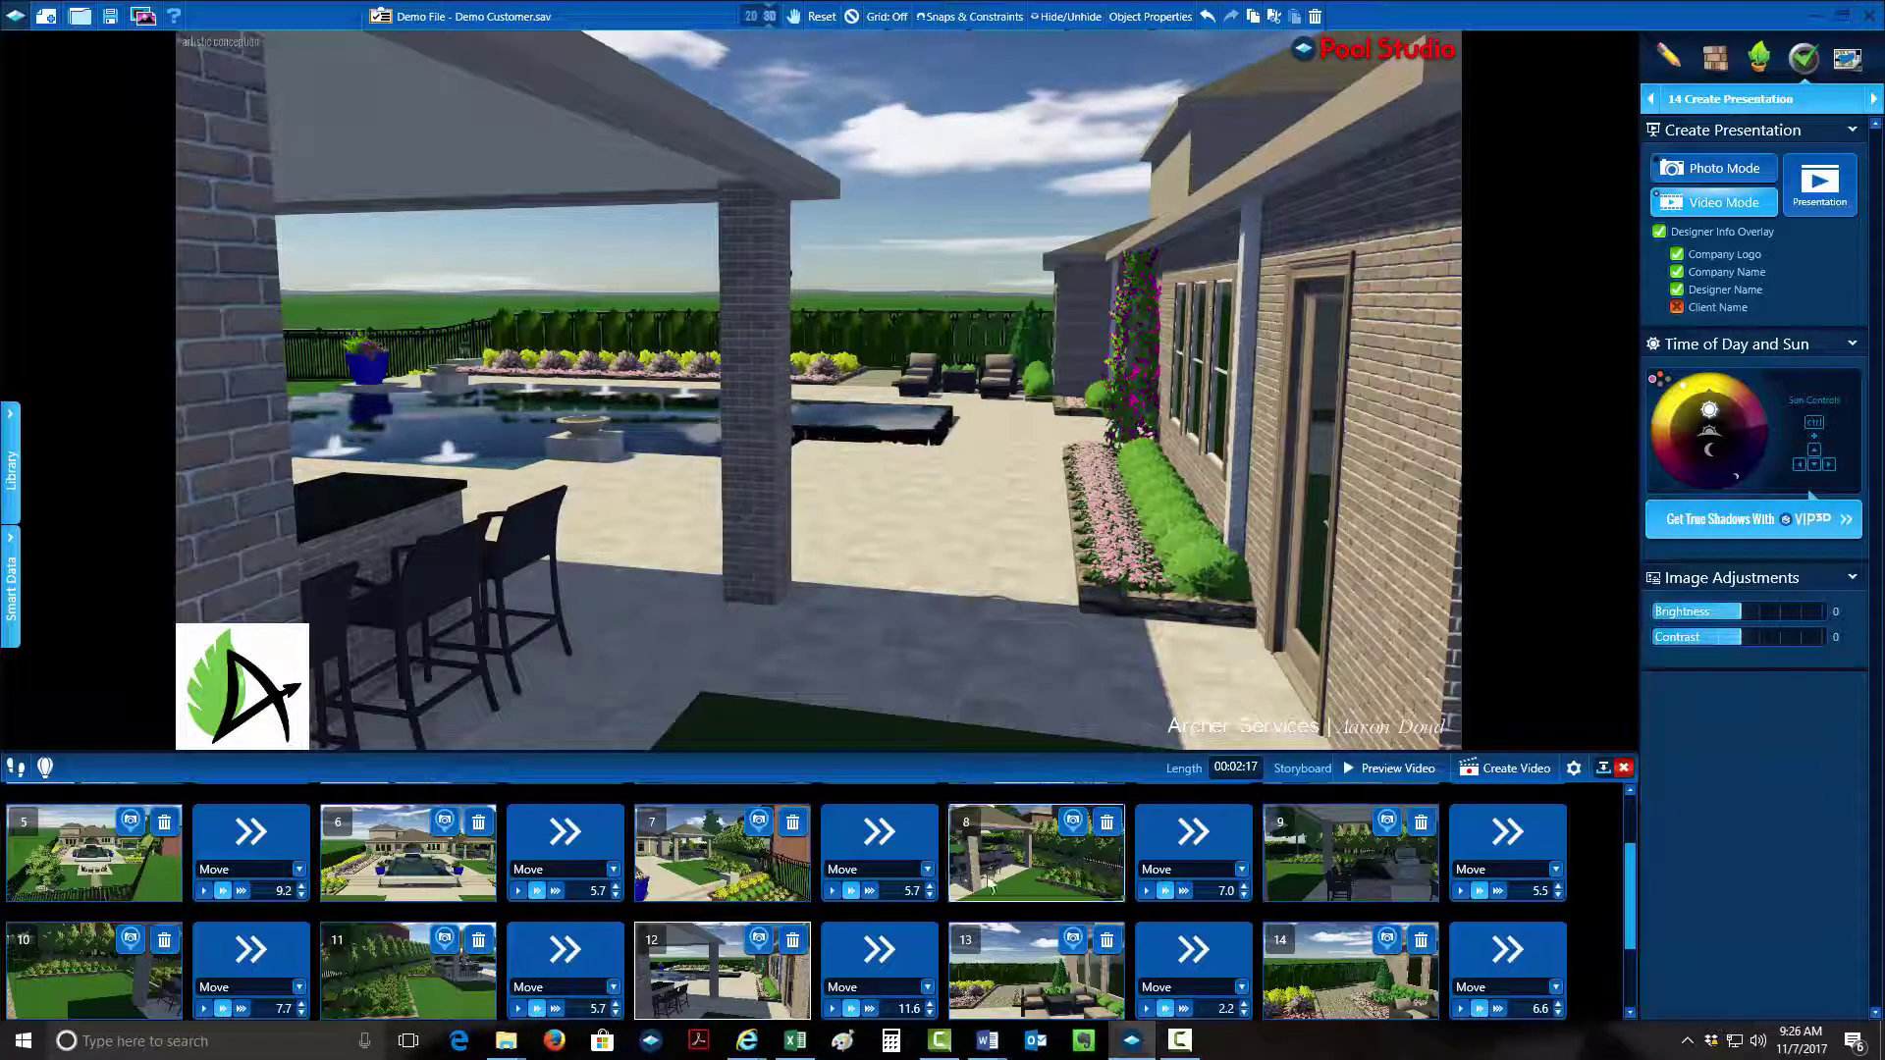
click(1025, 992)
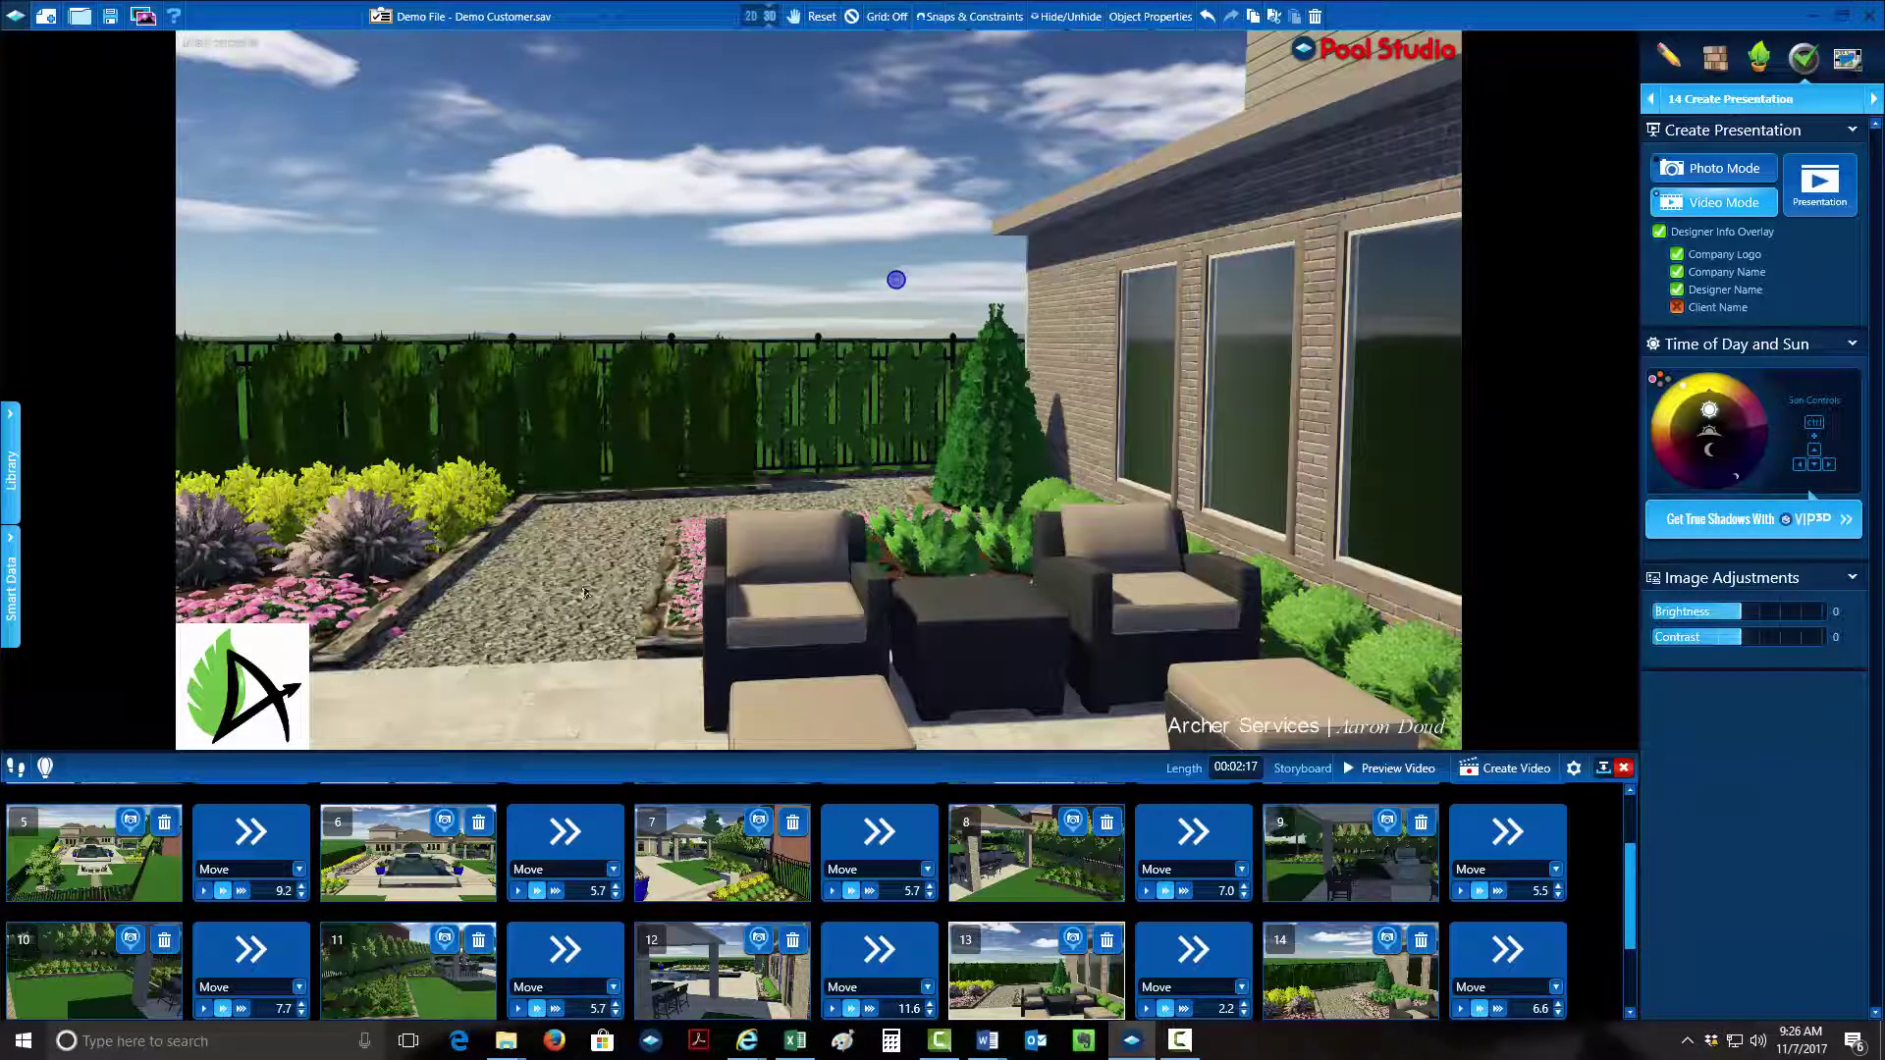
click(1328, 960)
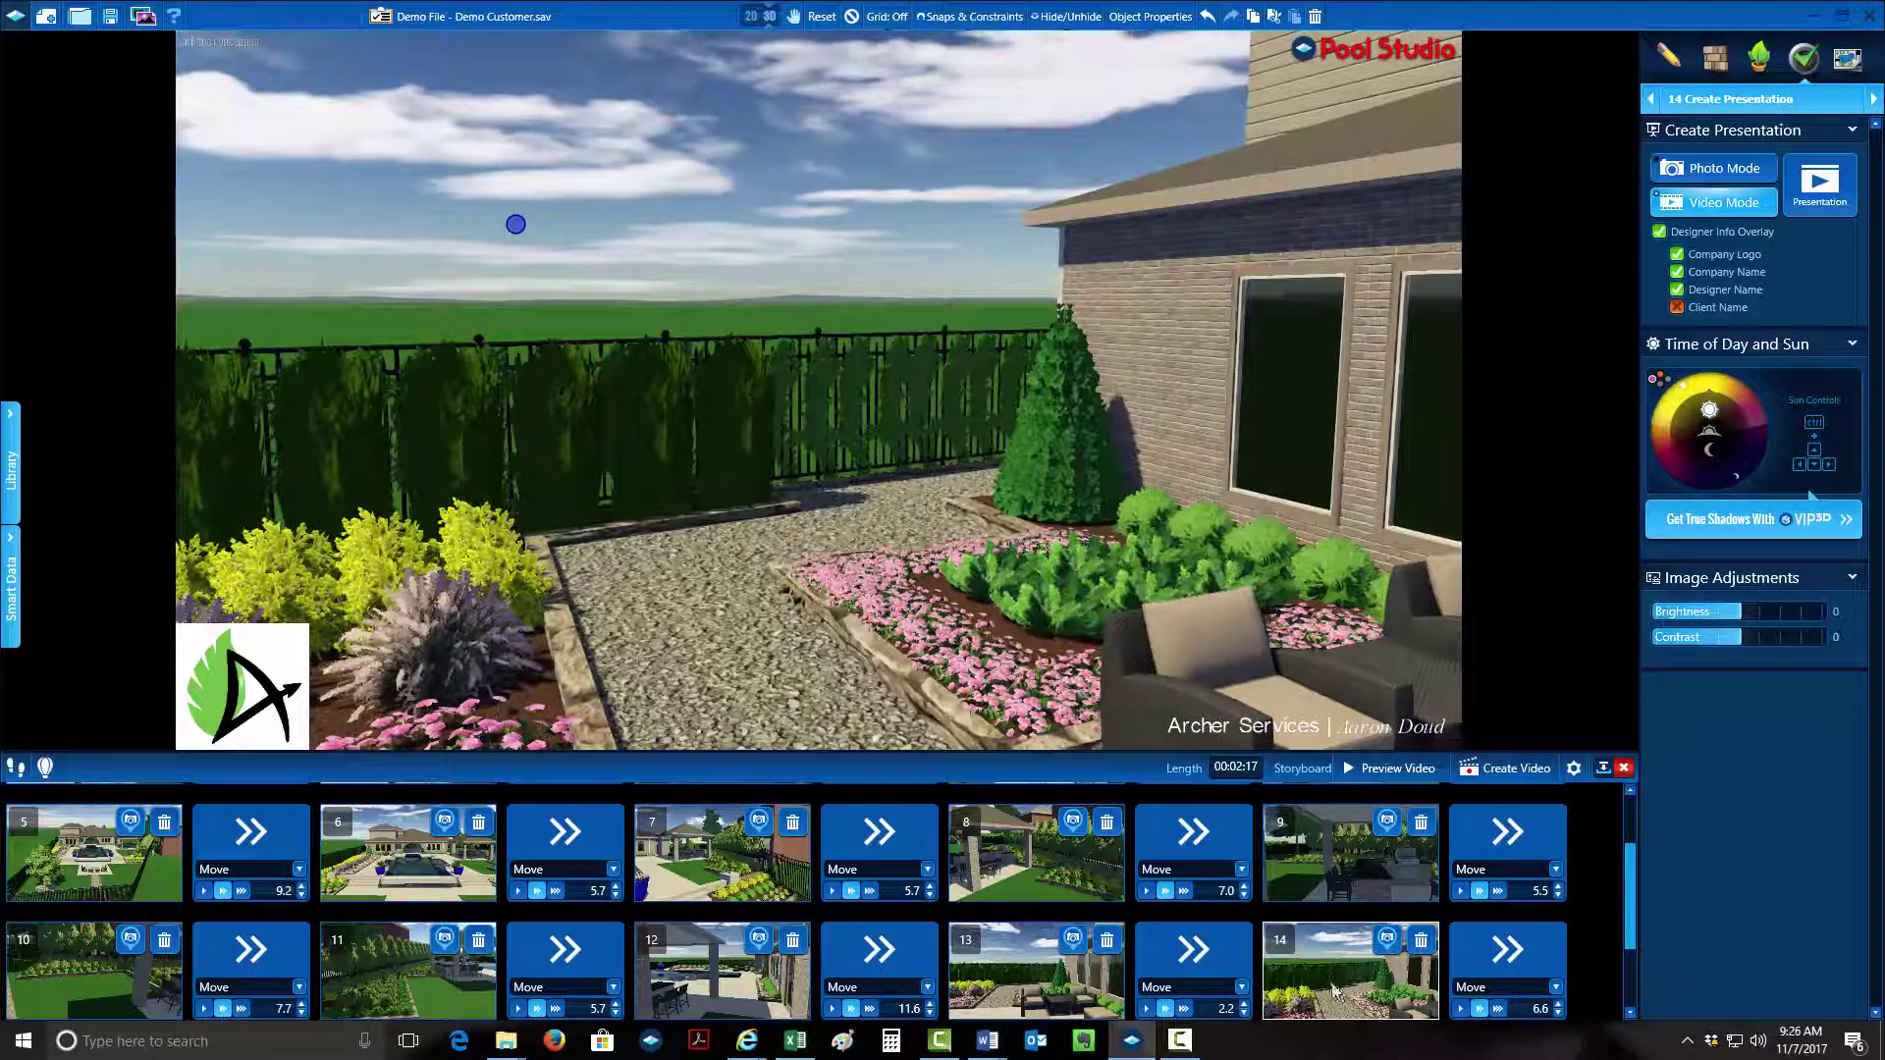
Step: View camera locations 15 and 16 along the gravel side yard with the pool equipment
scroll(1335, 983, down, 1)
click(93, 962)
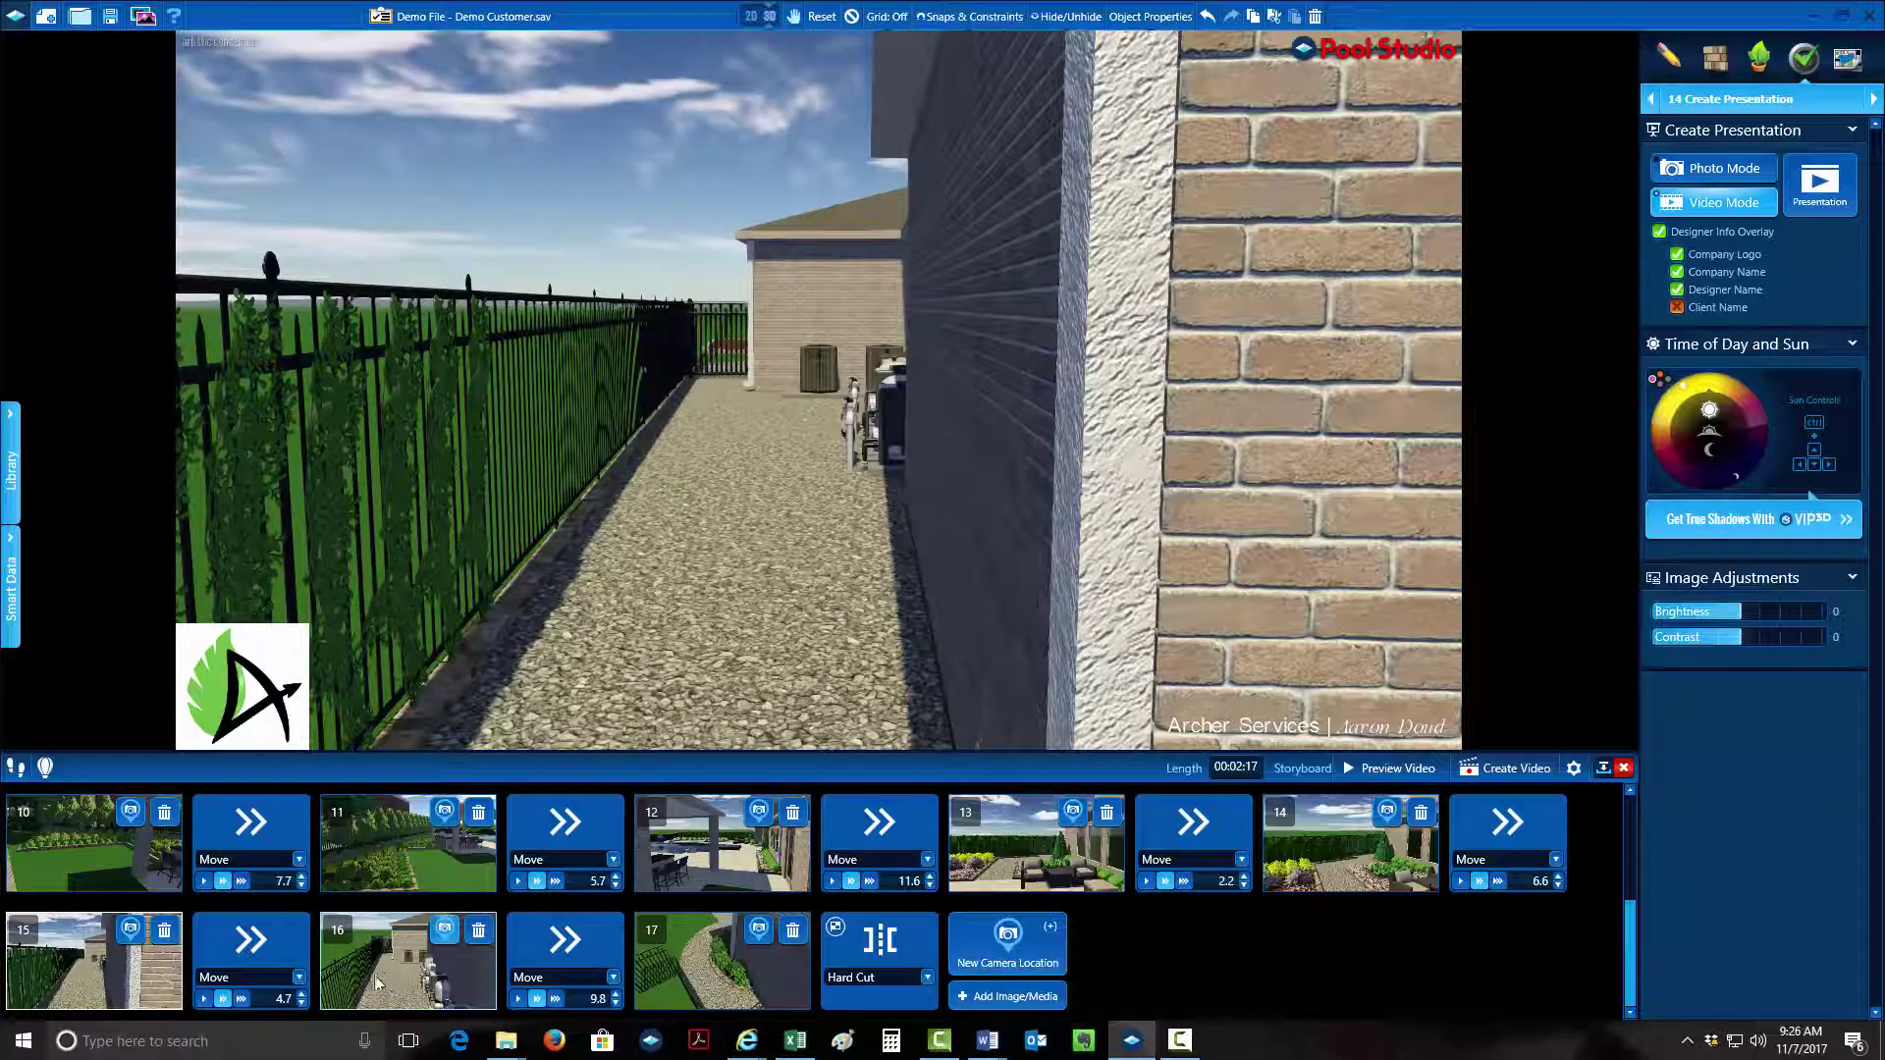
click(408, 973)
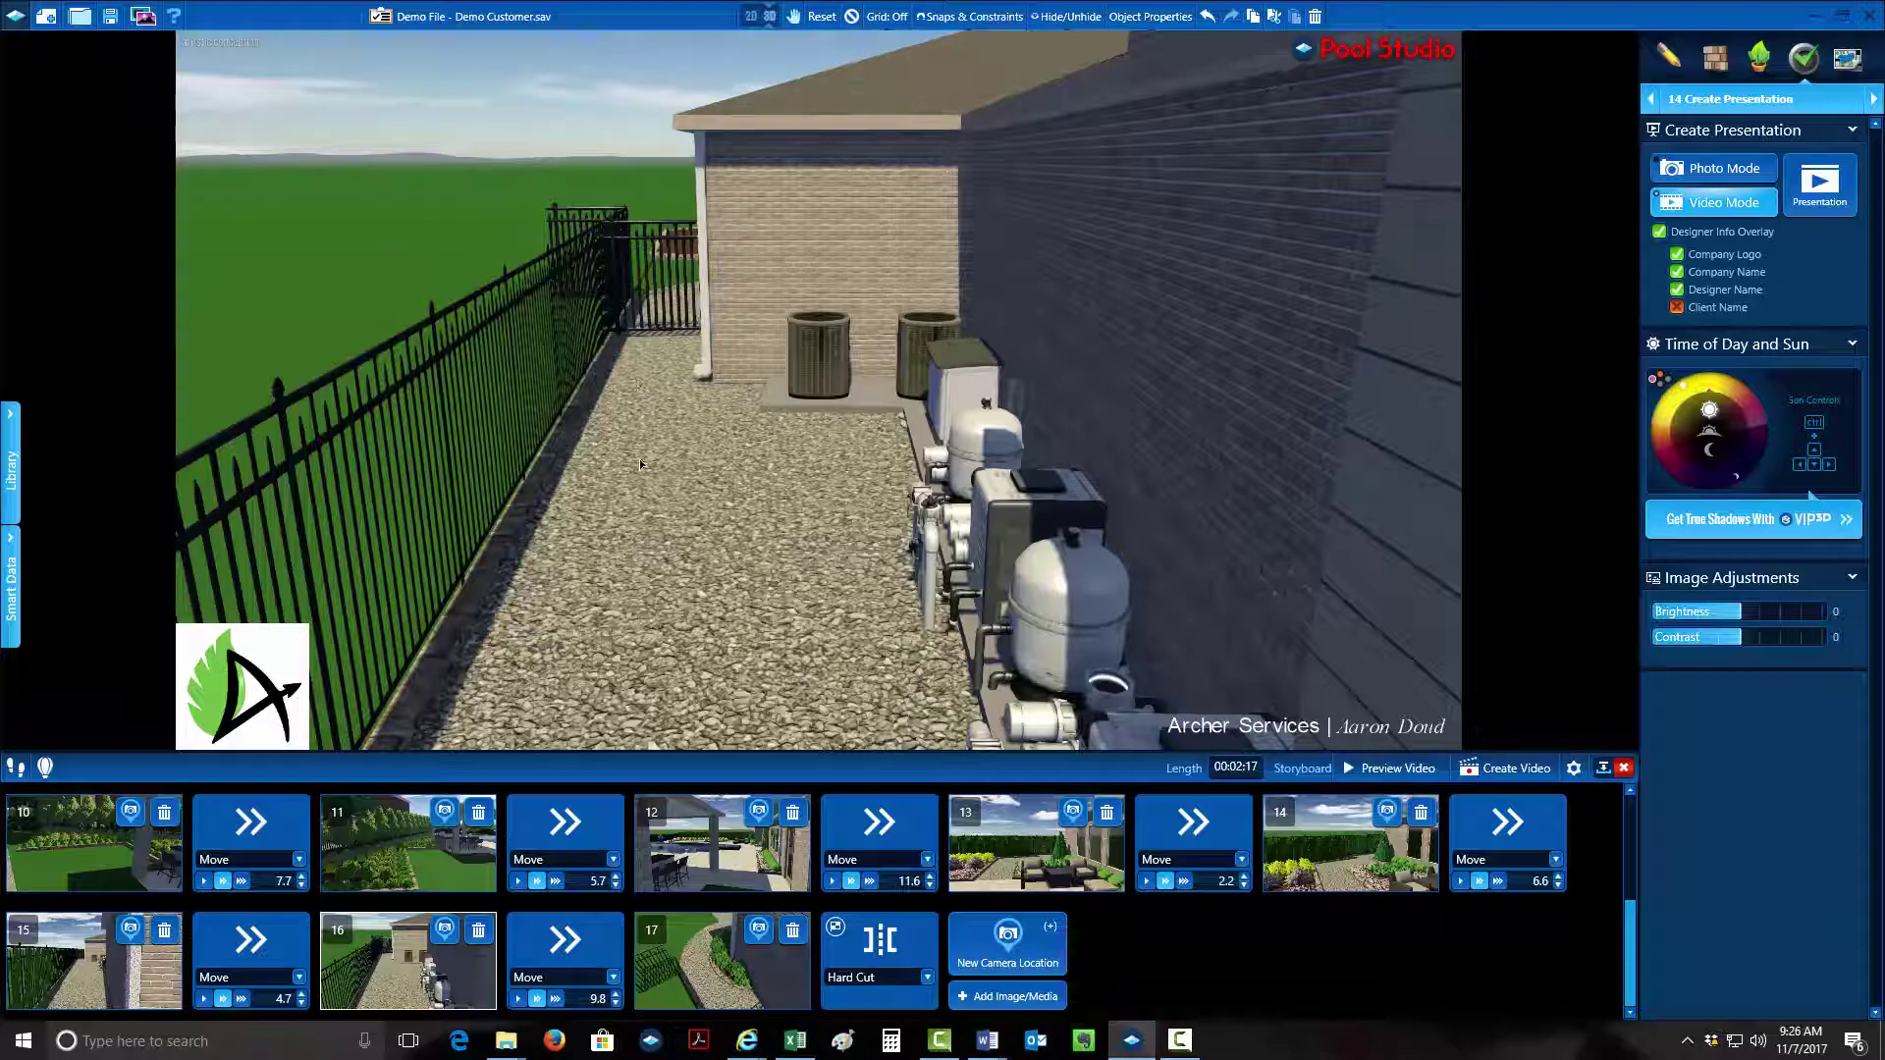
Step: View camera location 17 and change the transition following it to Fade to Black
click(716, 980)
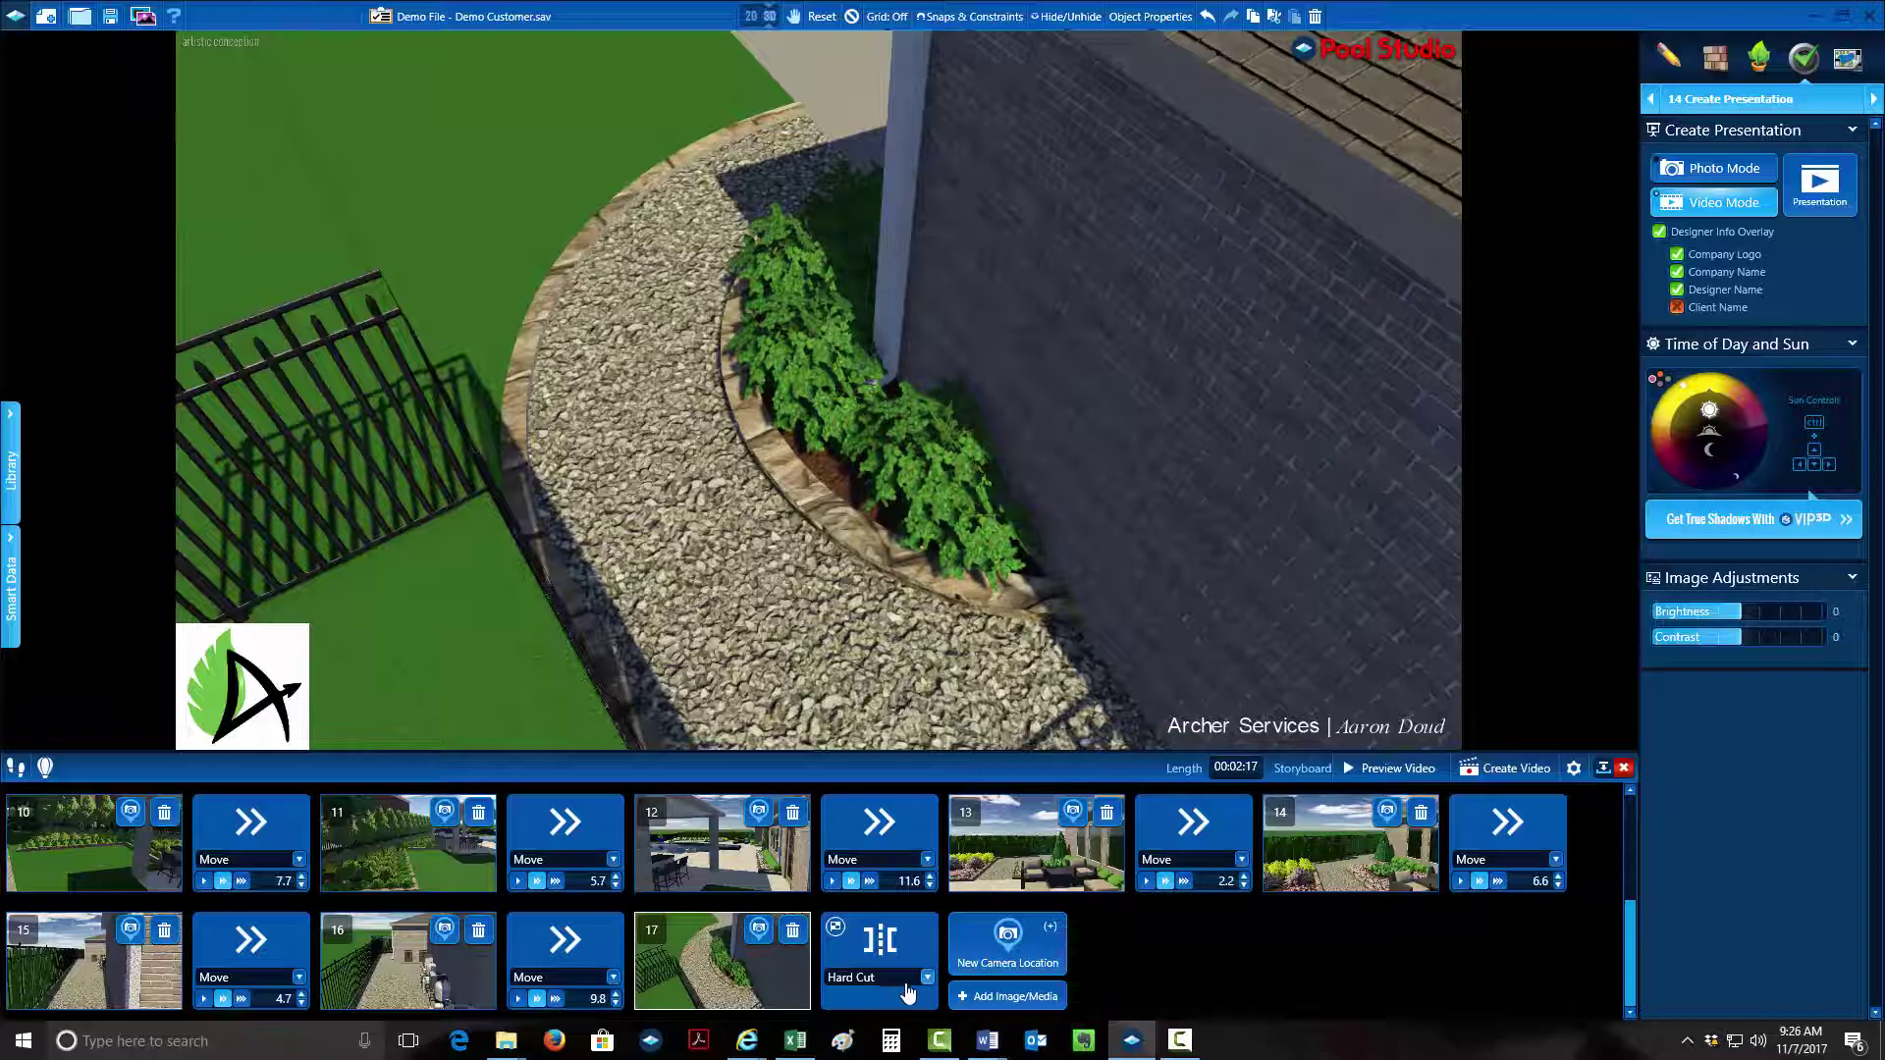
click(926, 979)
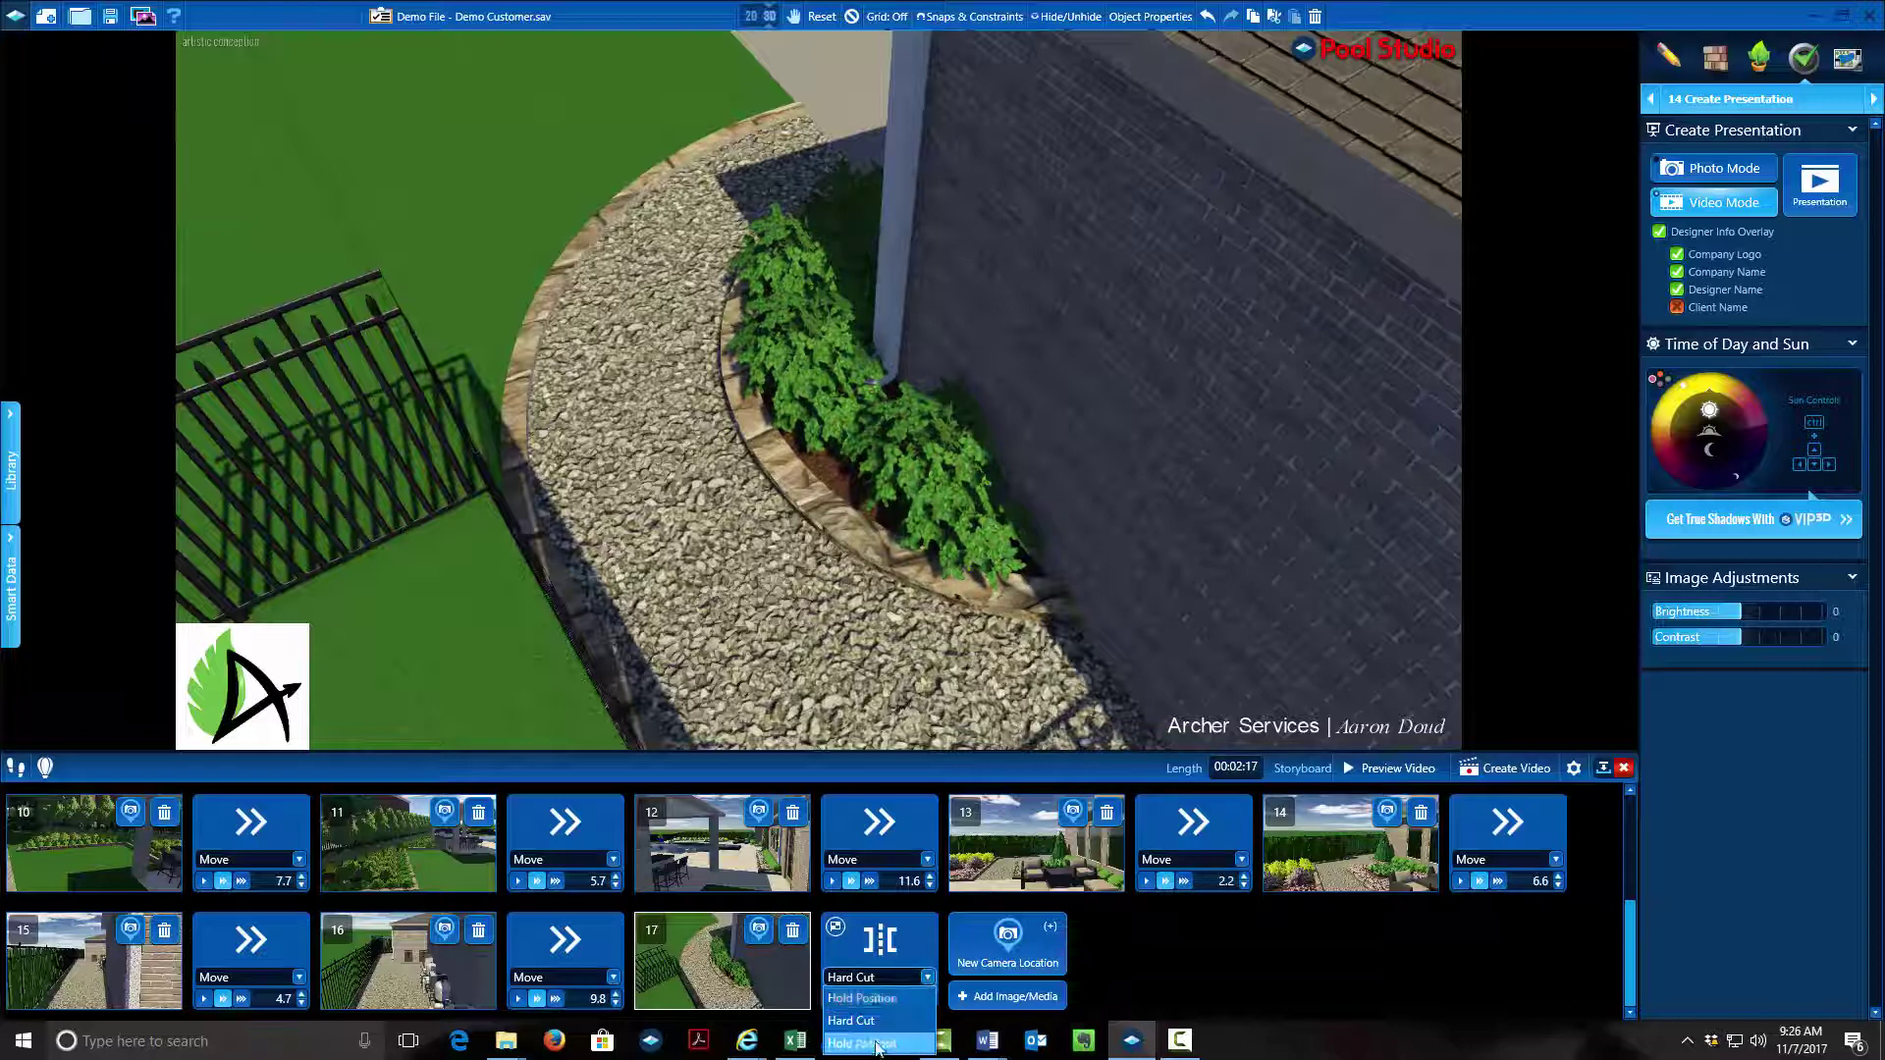
click(881, 1044)
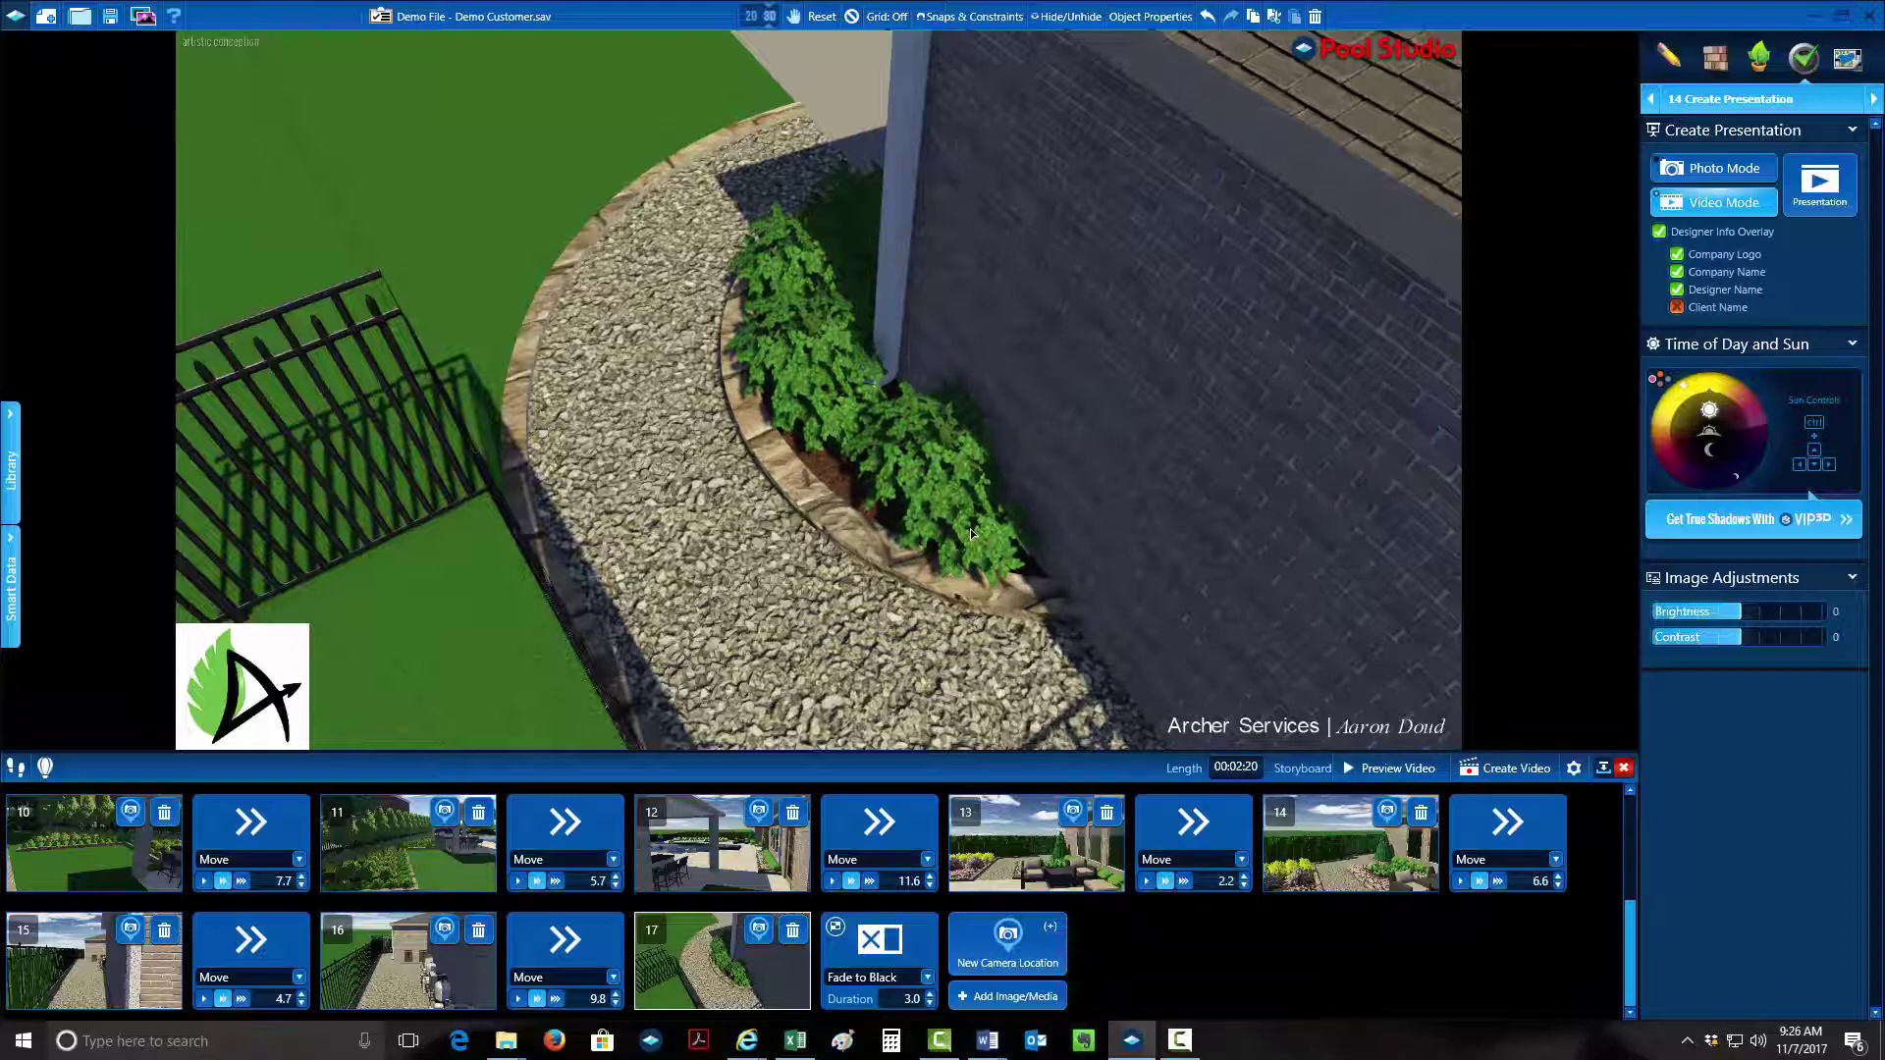
Step: Open the current project's location folder in File Explorer
click(14, 15)
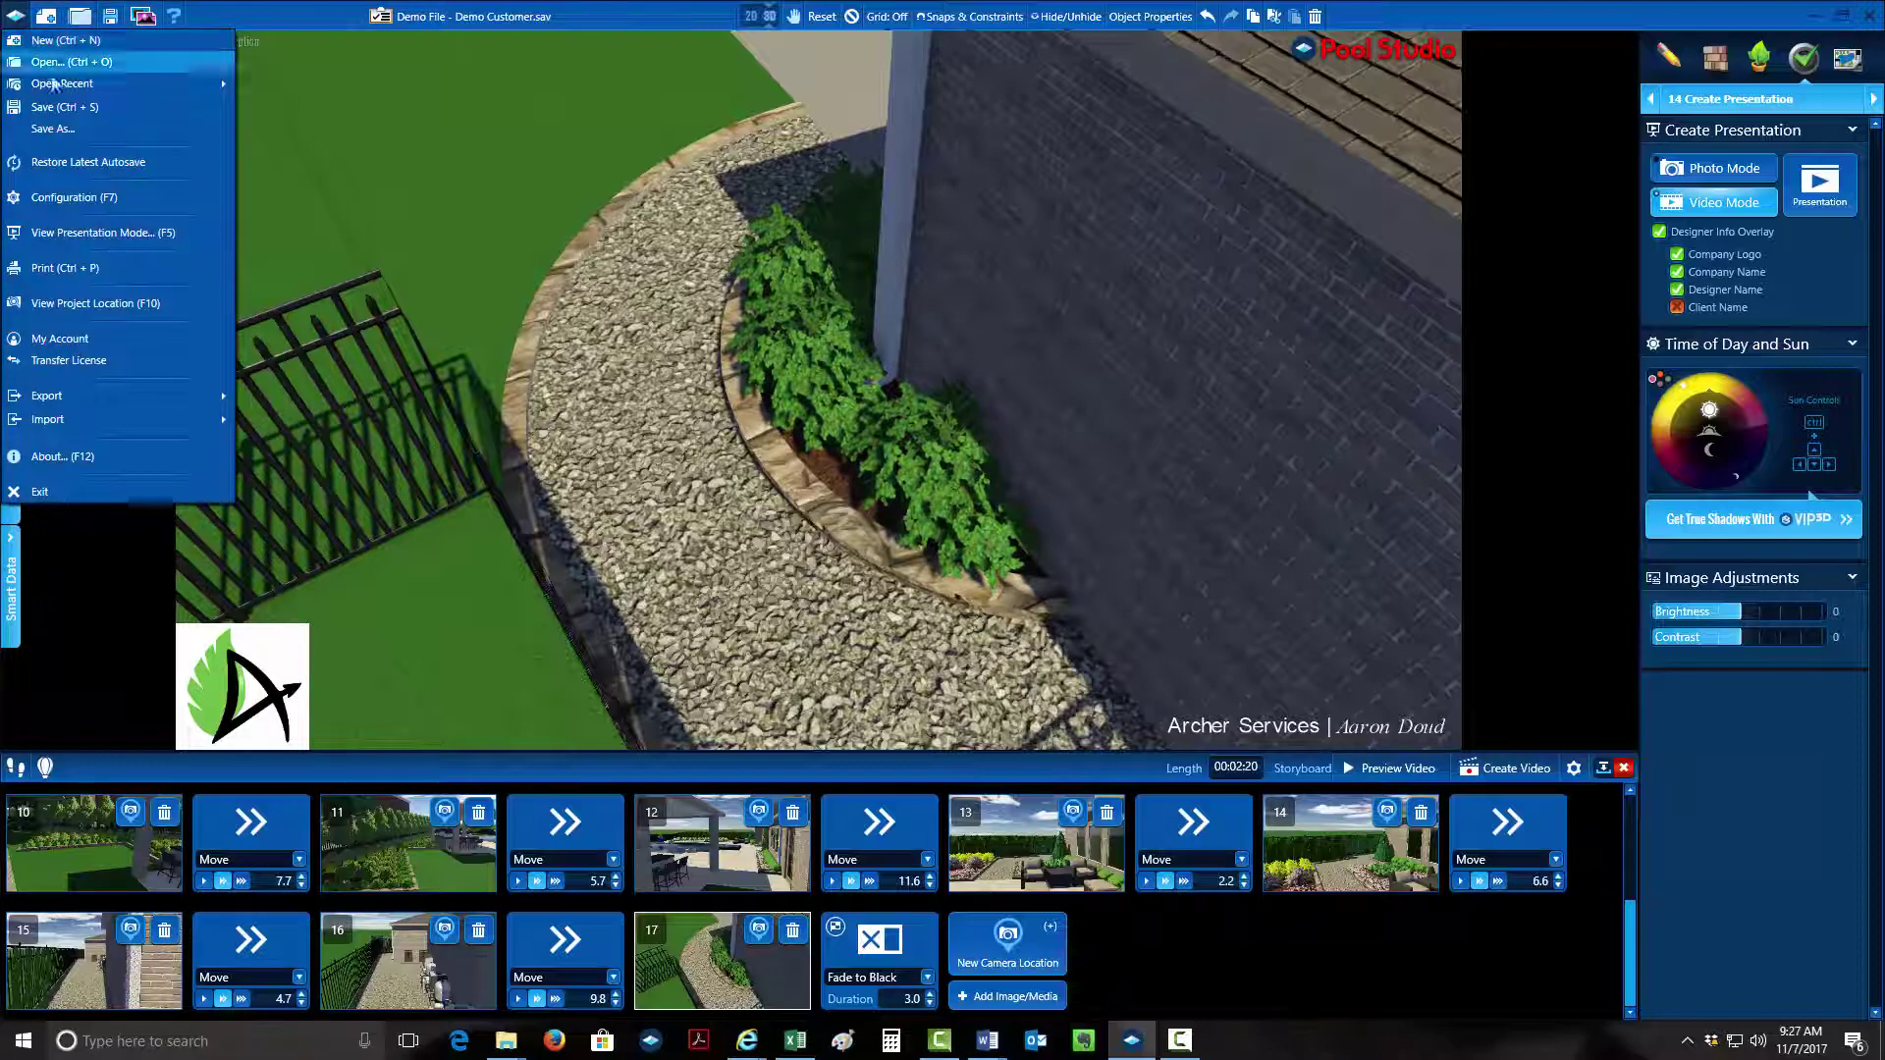
click(102, 304)
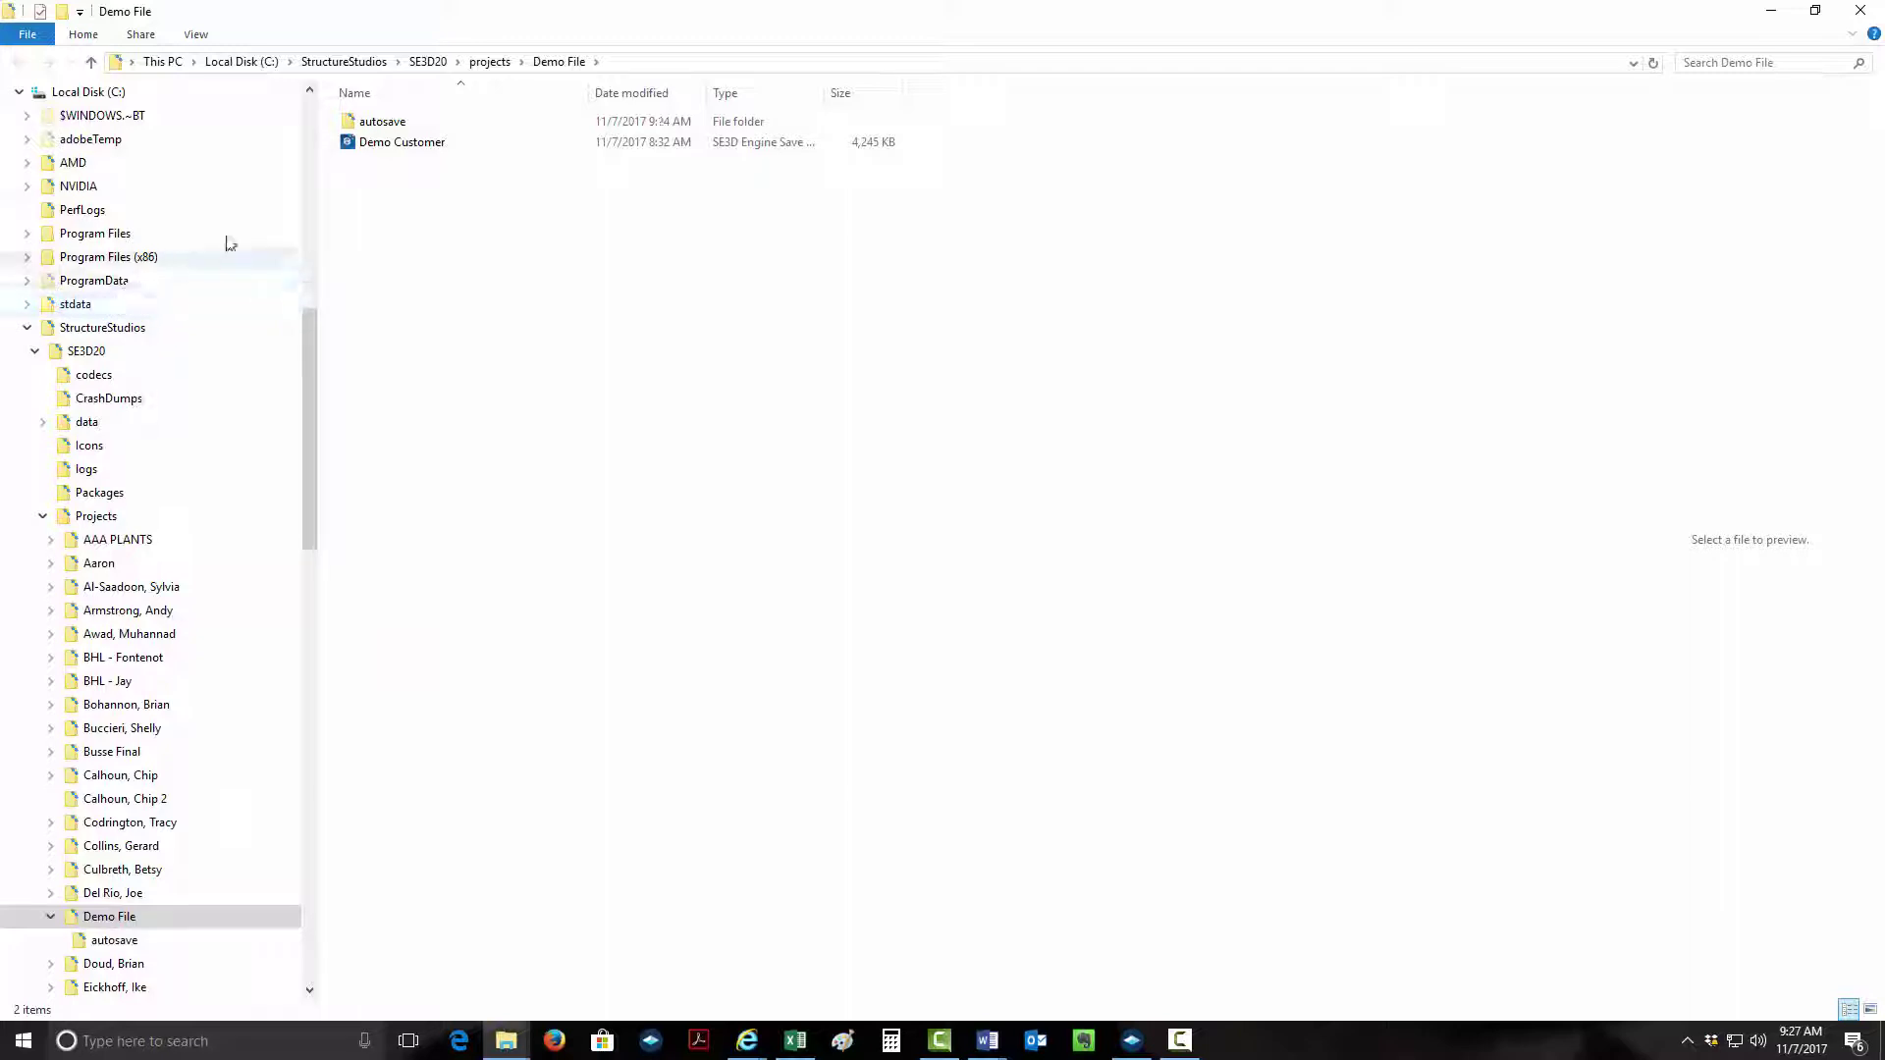